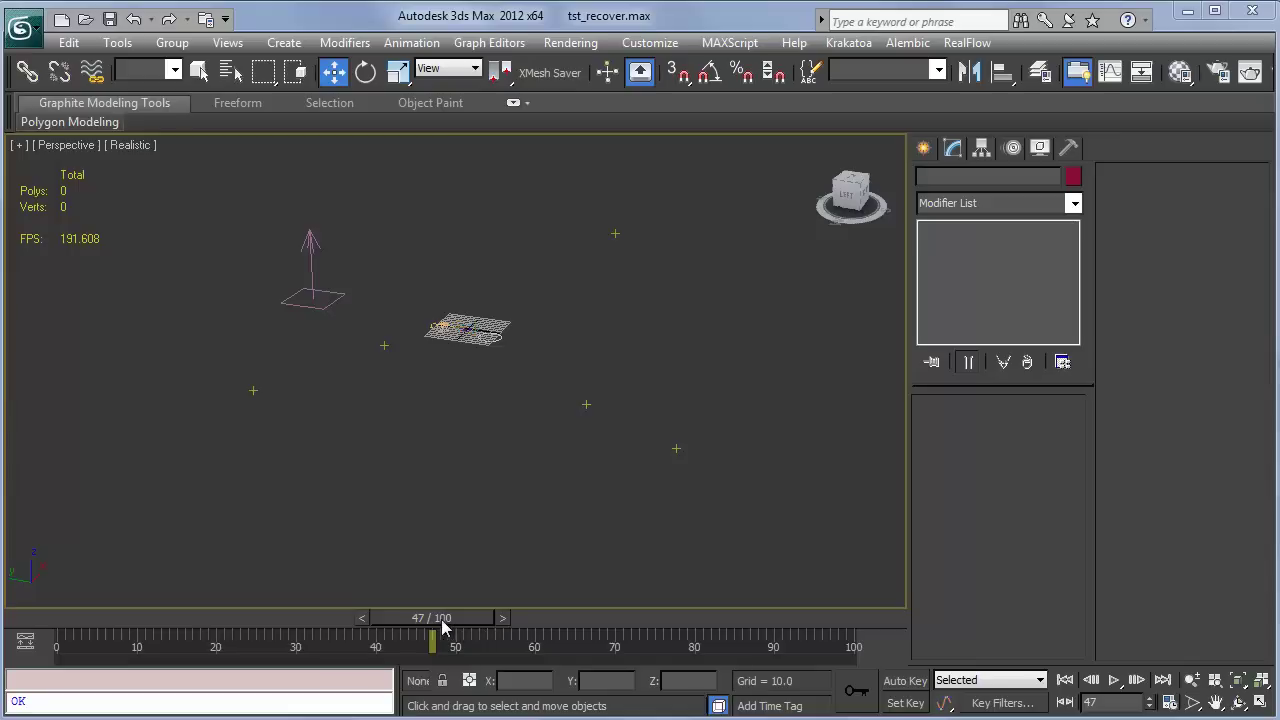
Preview the particle animation on the time slider, then open Particle View showing PF Source 001
mouse_move(443, 627)
mouse_down()
mouse_move(153, 615)
mouse_move(763, 617)
mouse_move(160, 617)
mouse_up()
key(w)
key(6)
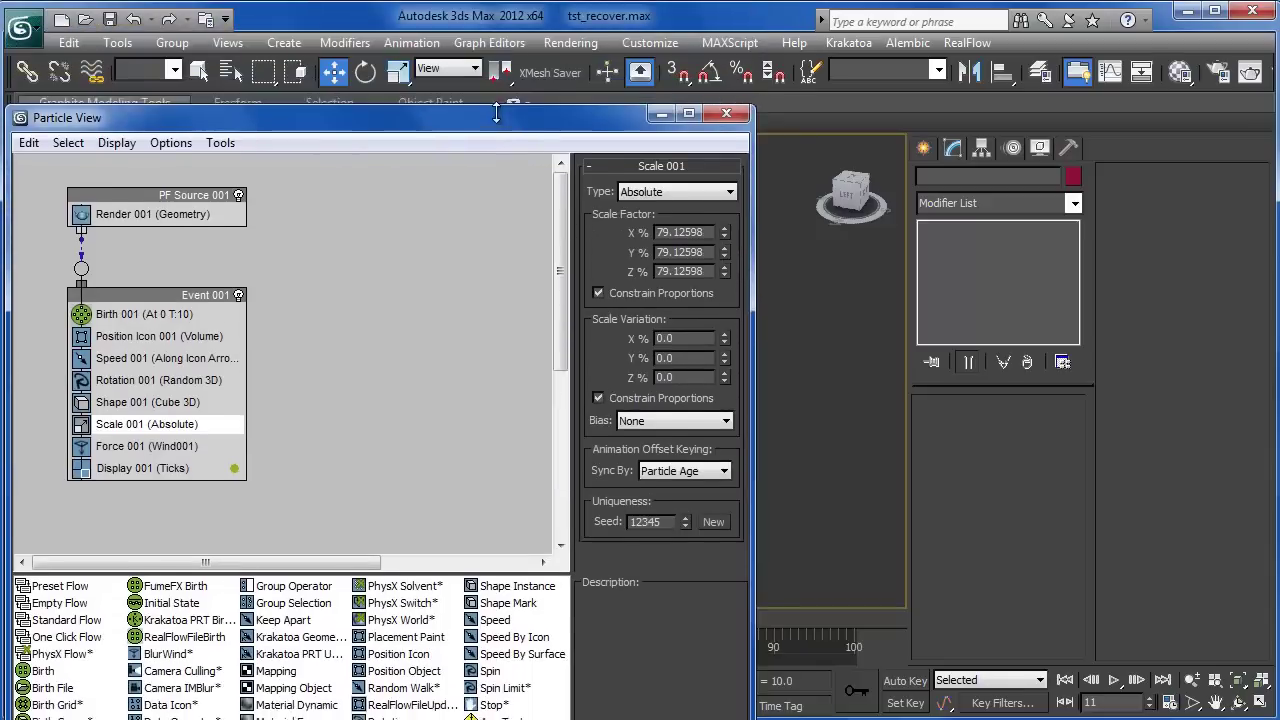
Enlarge the Particle View graph and inspect Scale 001's X scale factor between frames 21 and 11
drag(504, 9, 525, 53)
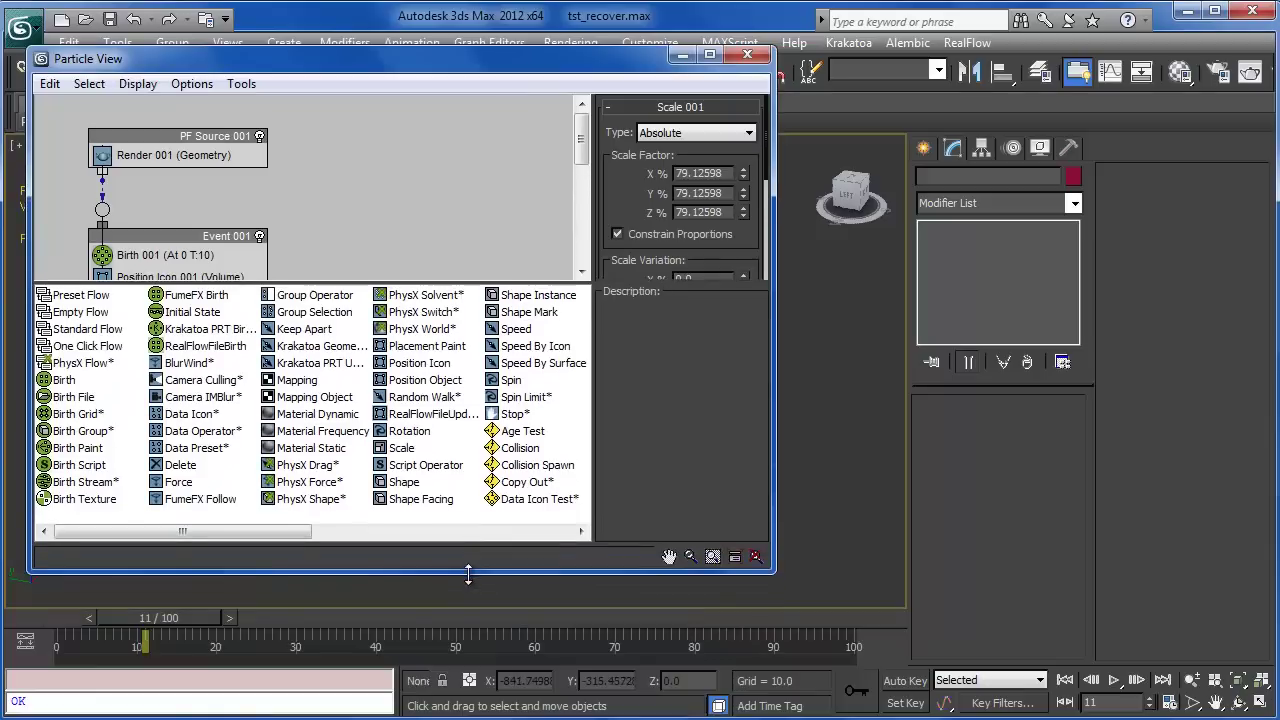
middle_drag(363, 262, 365, 192)
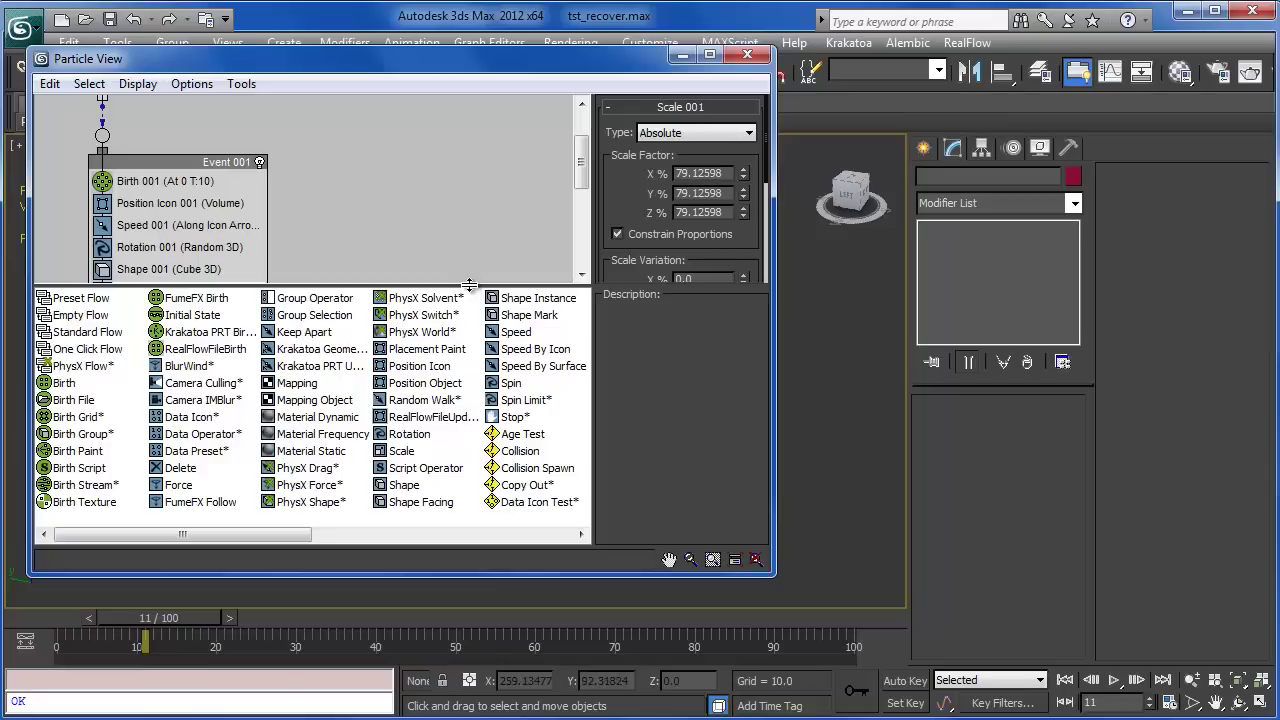
drag(469, 286, 457, 469)
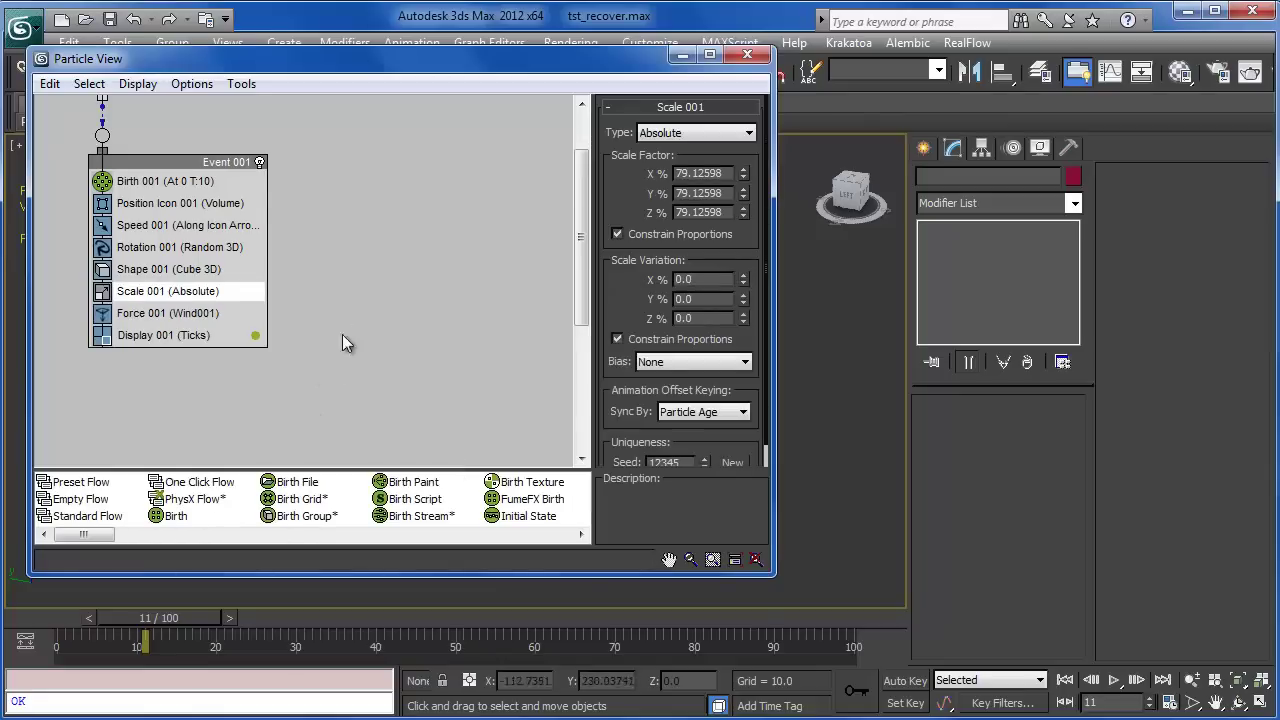
scroll(342, 344, up, 2)
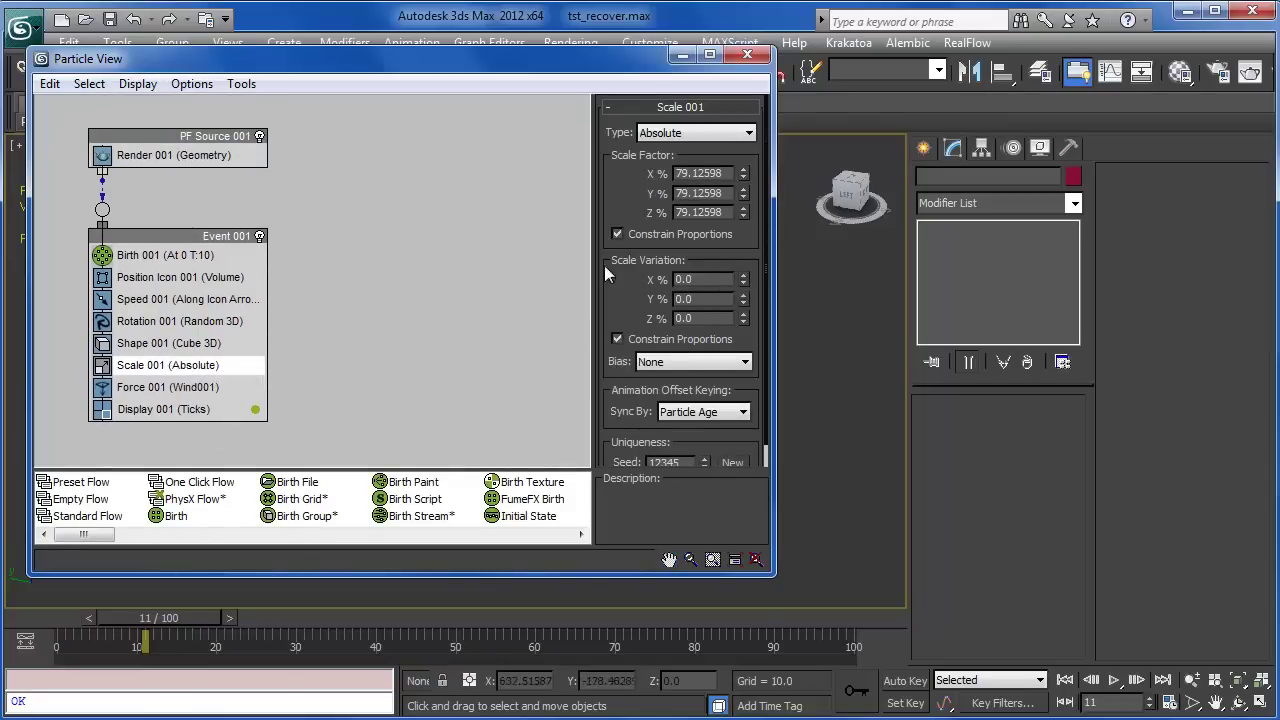
drag(127, 614, 204, 620)
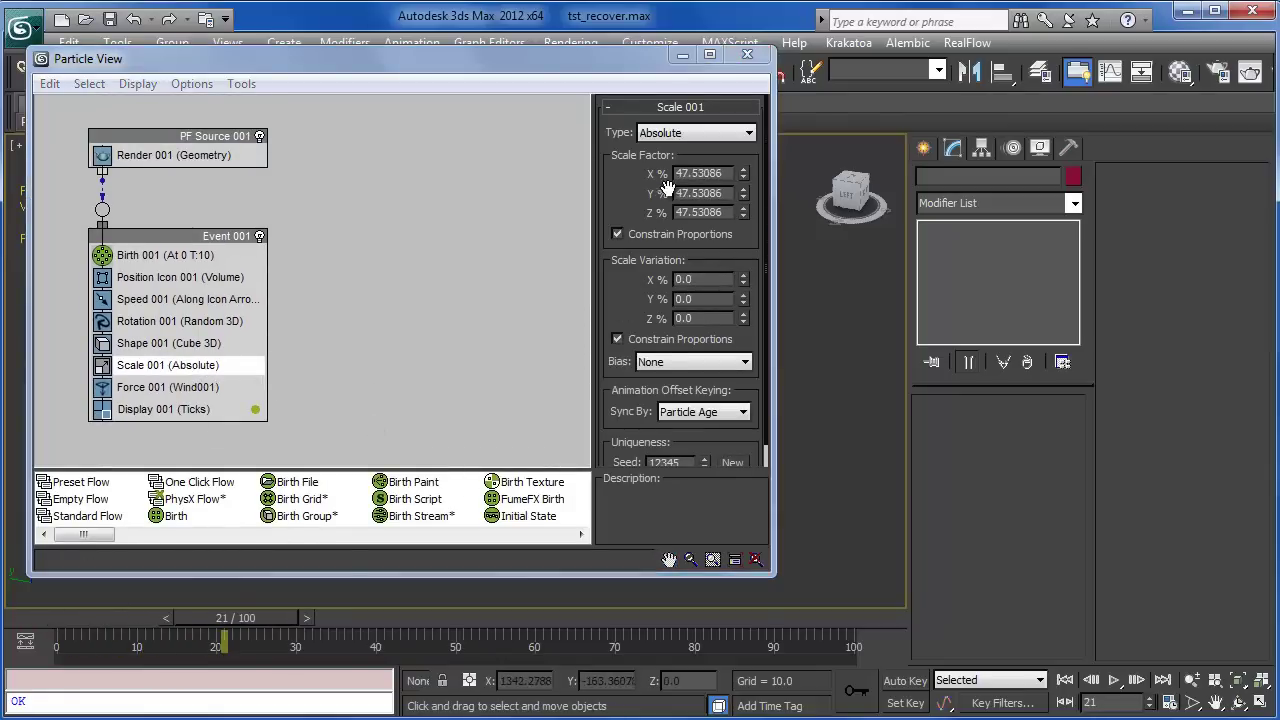
click(706, 173)
mouse_move(225, 618)
mouse_down()
mouse_move(108, 618)
mouse_move(255, 618)
mouse_move(93, 618)
mouse_move(148, 618)
mouse_up()
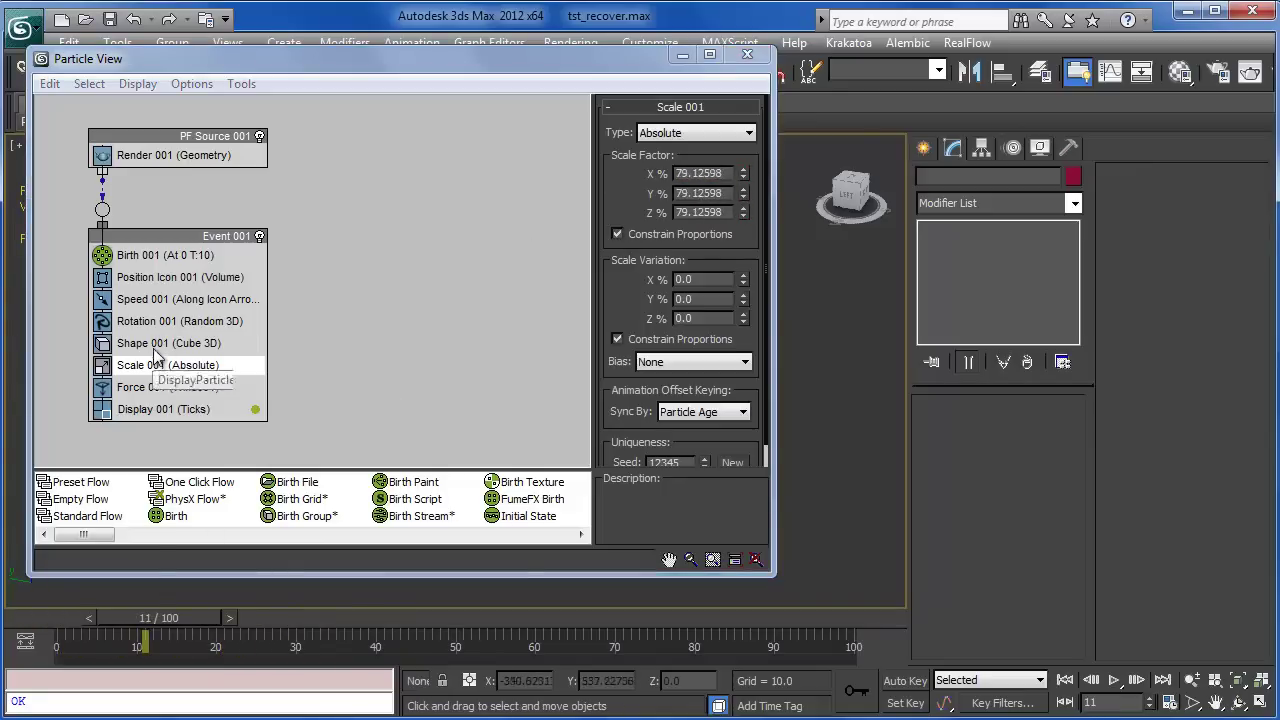
Review the Shape, Force (Wind001), Rotation and Birth operators, then minimize Particle View
click(180, 343)
click(180, 387)
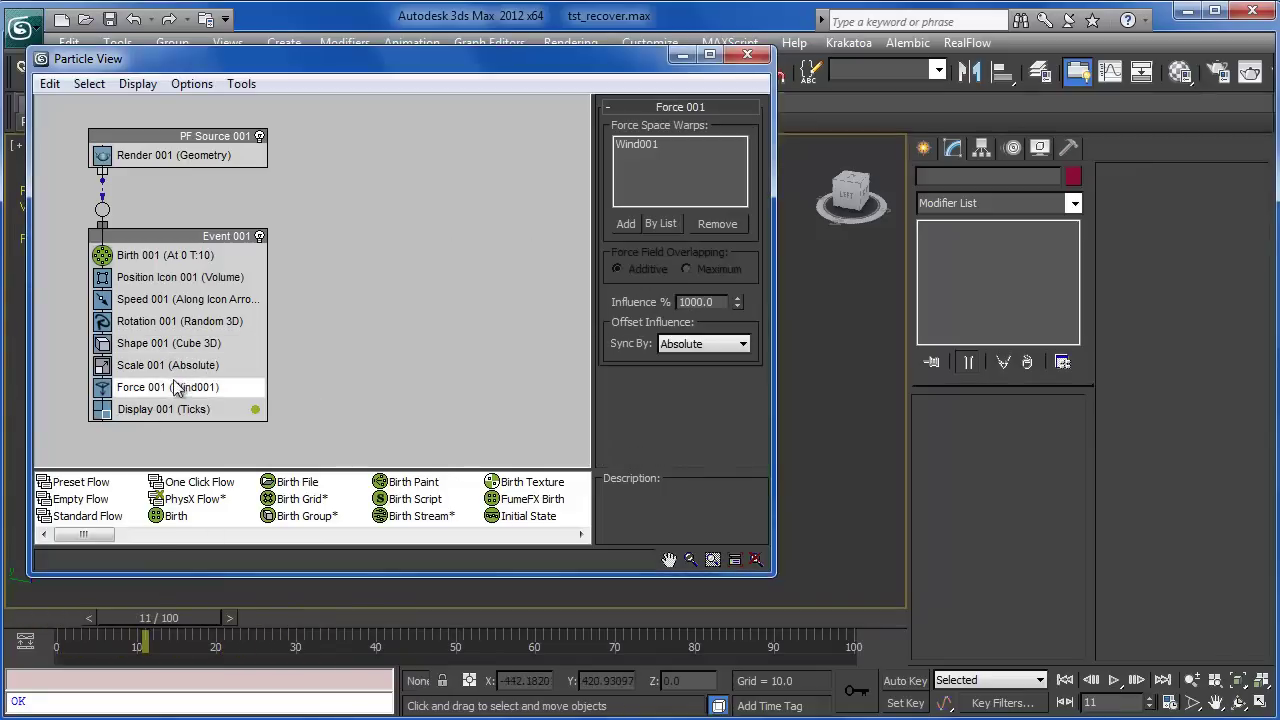
click(640, 147)
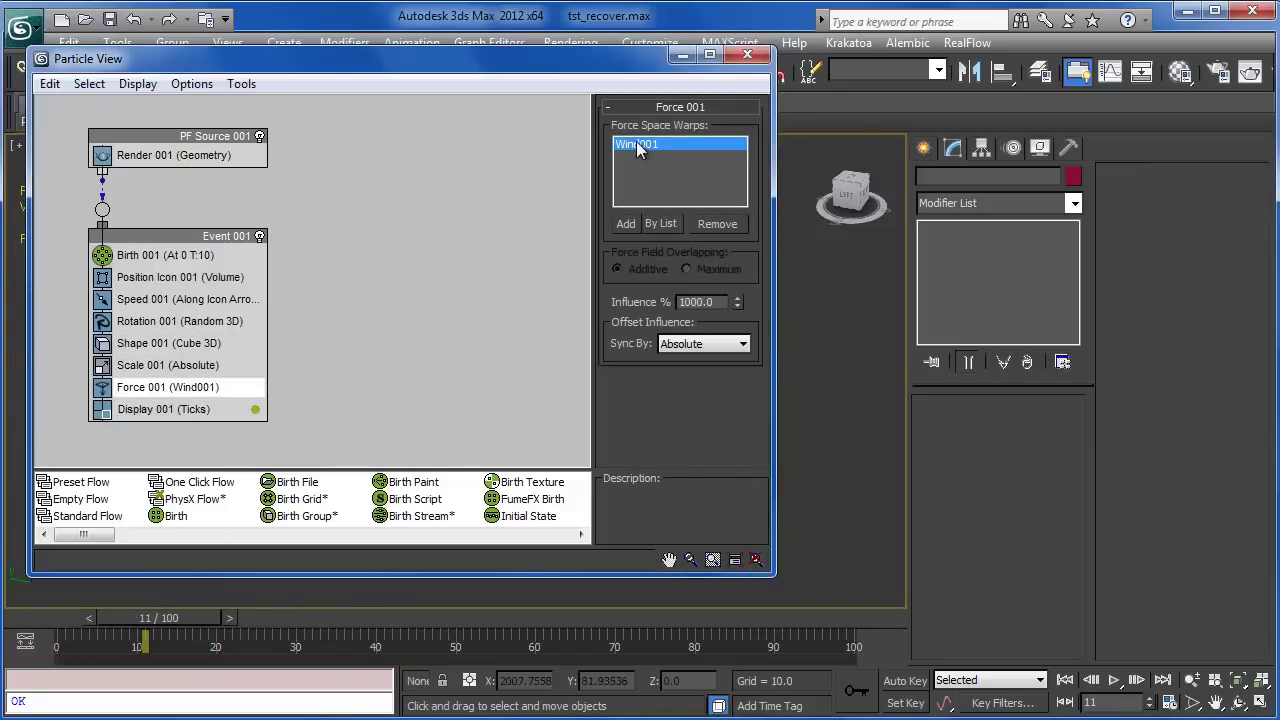
click(150, 321)
click(152, 255)
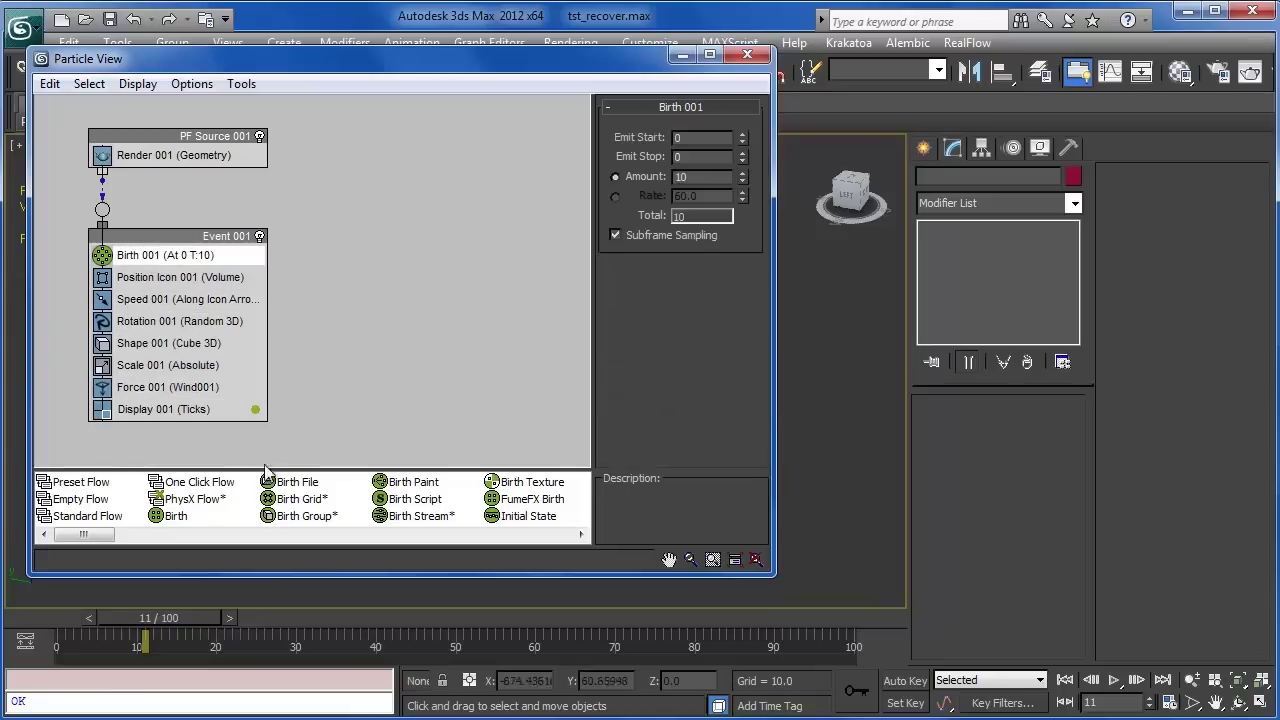
click(679, 55)
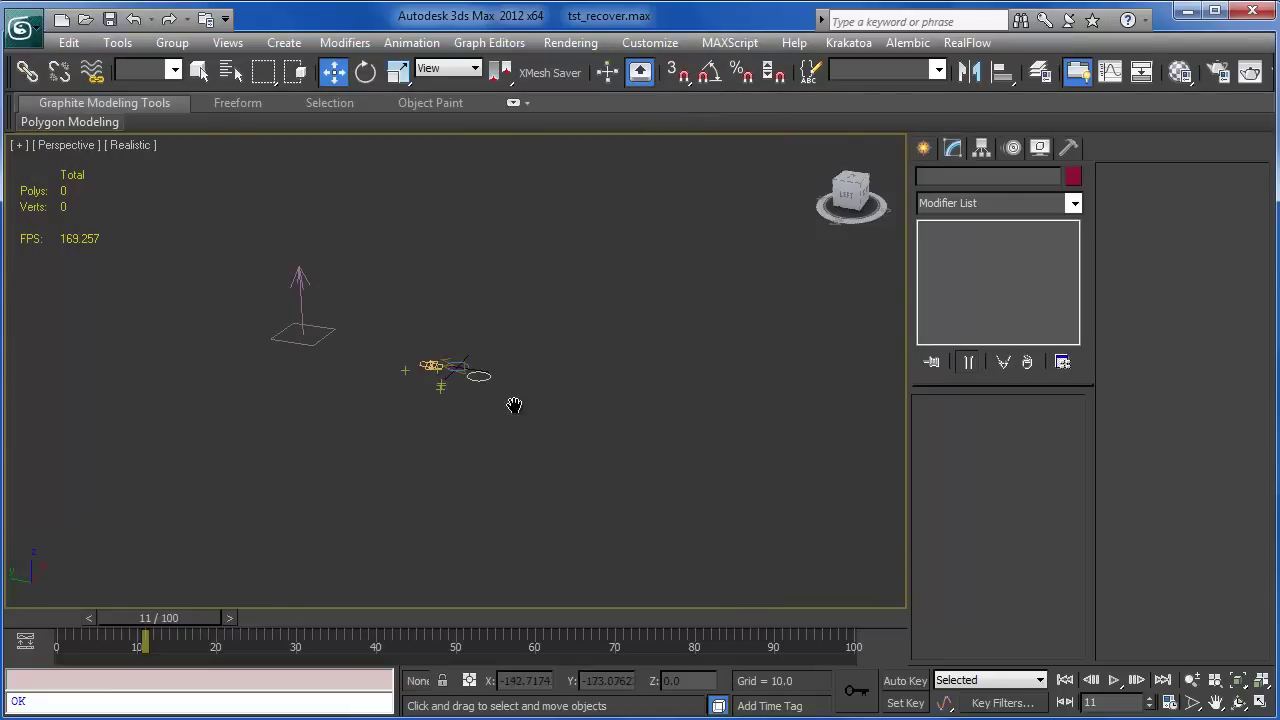
Create a MeshParticles object from the SpiGeoms geometry category in the viewport and open its Modify settings
mouse_move(176, 613)
mouse_down()
mouse_move(163, 618)
mouse_move(340, 617)
mouse_up()
key(w)
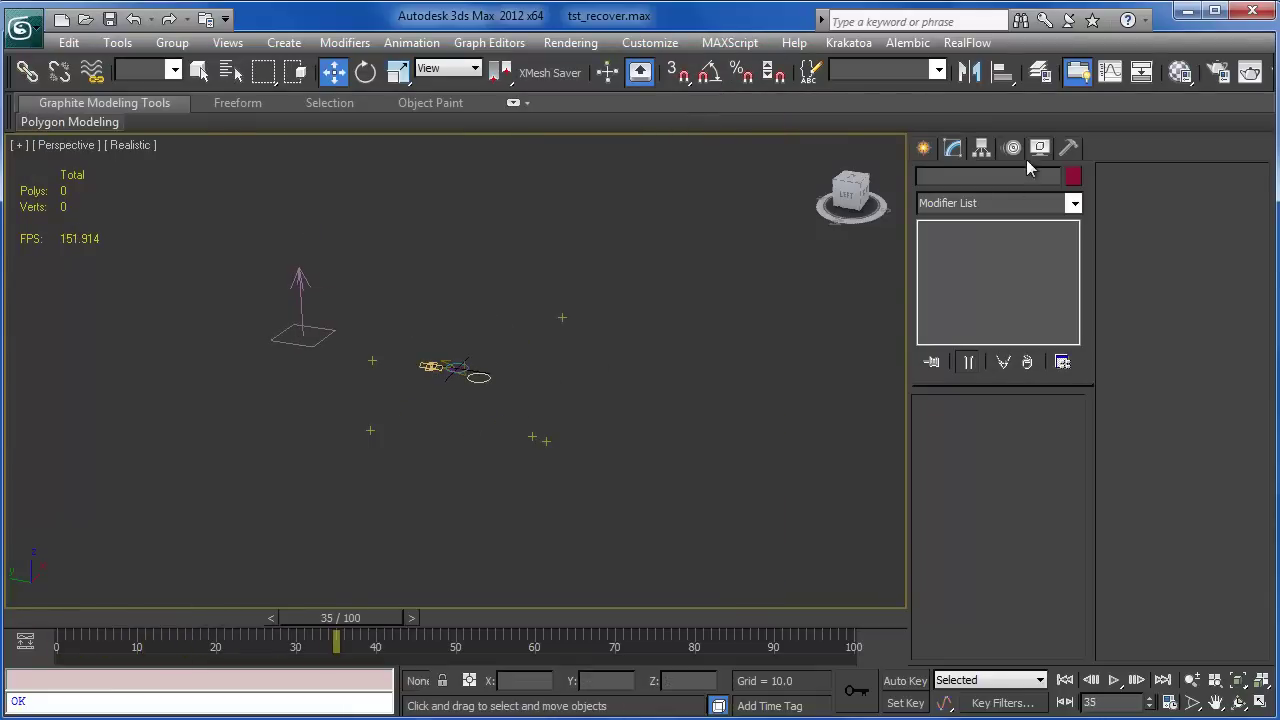
click(936, 147)
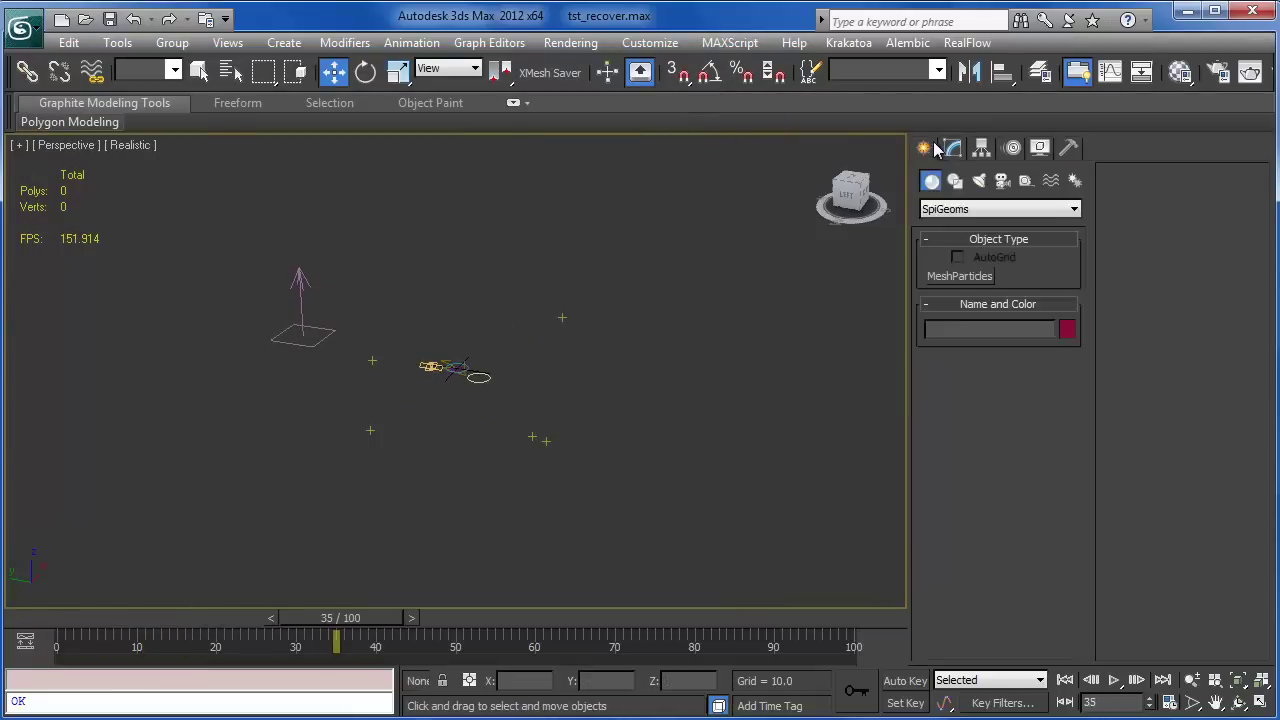
click(951, 275)
click(944, 212)
click(944, 212)
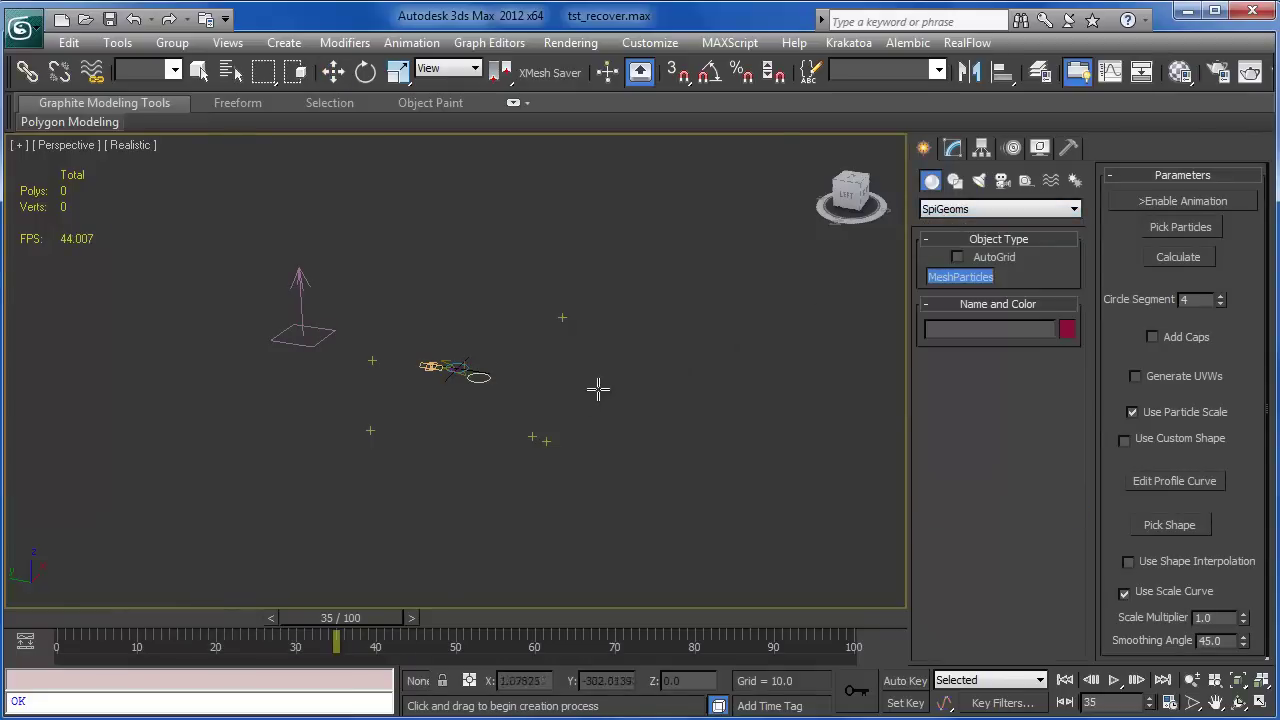
click(551, 388)
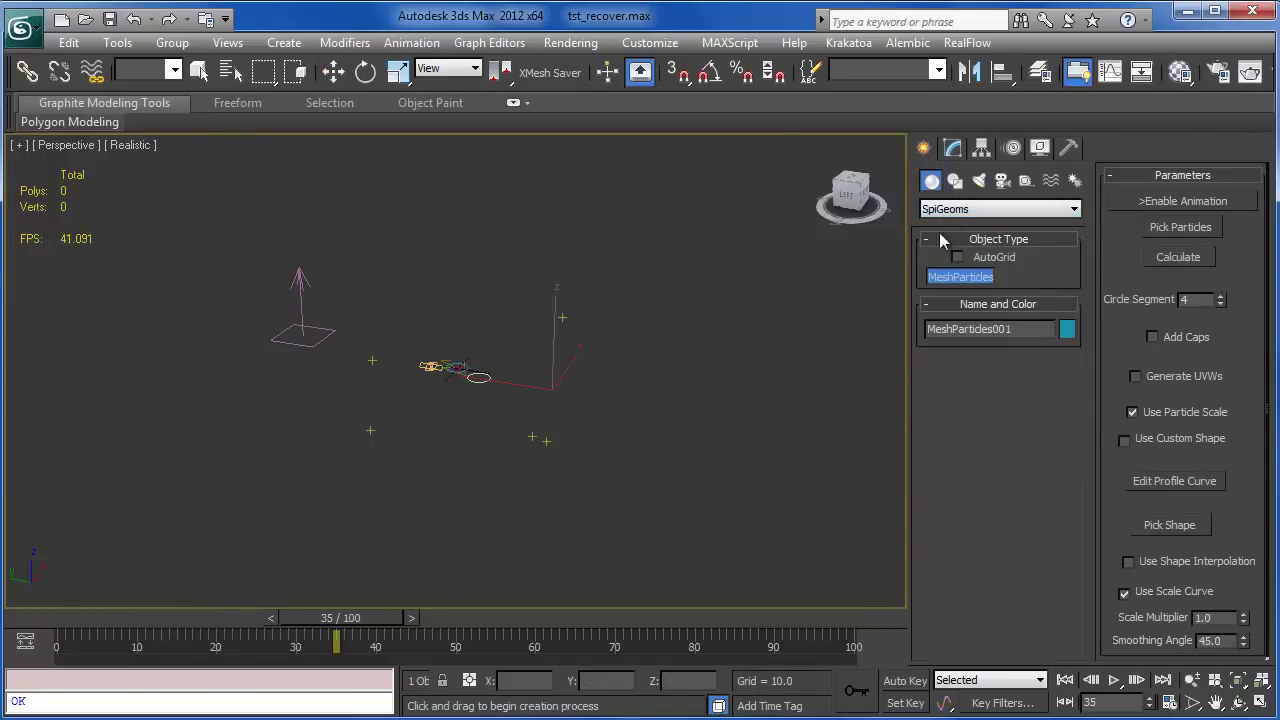
click(953, 149)
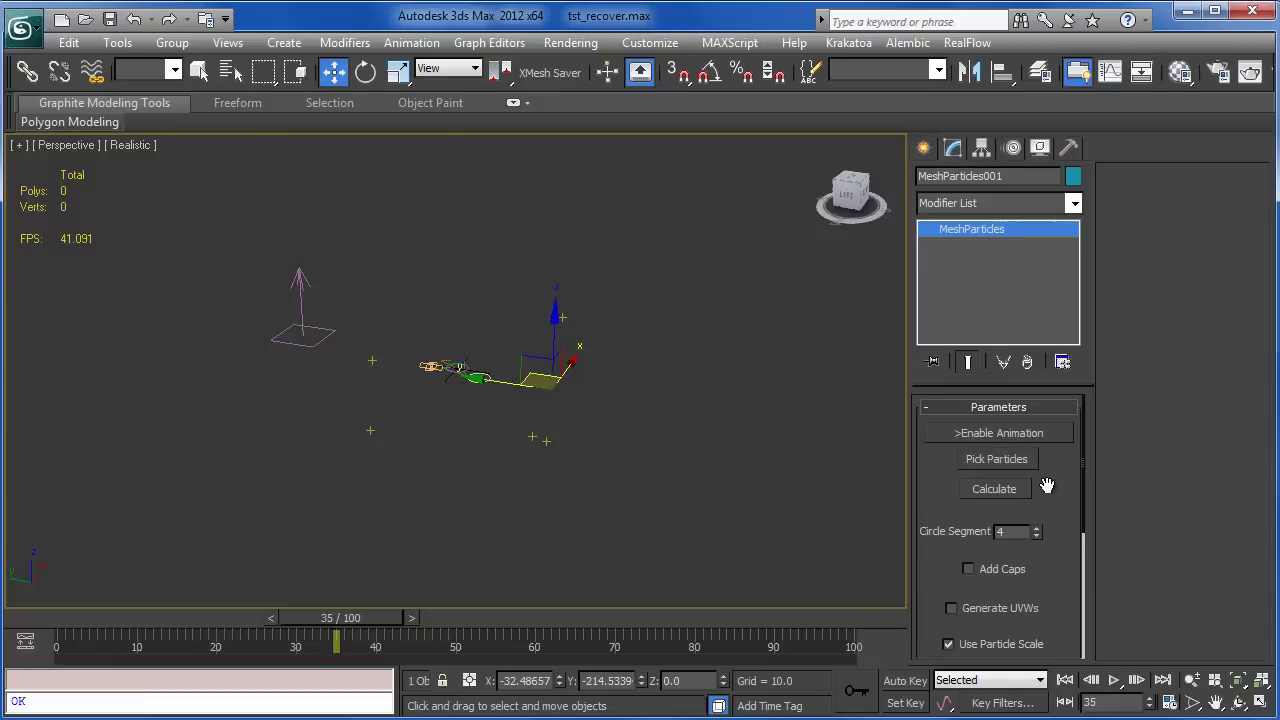
Pick PF Source 001 for MeshParticles001, calculate the trail meshes and enable animation
drag(1046, 485, 1057, 406)
click(1014, 455)
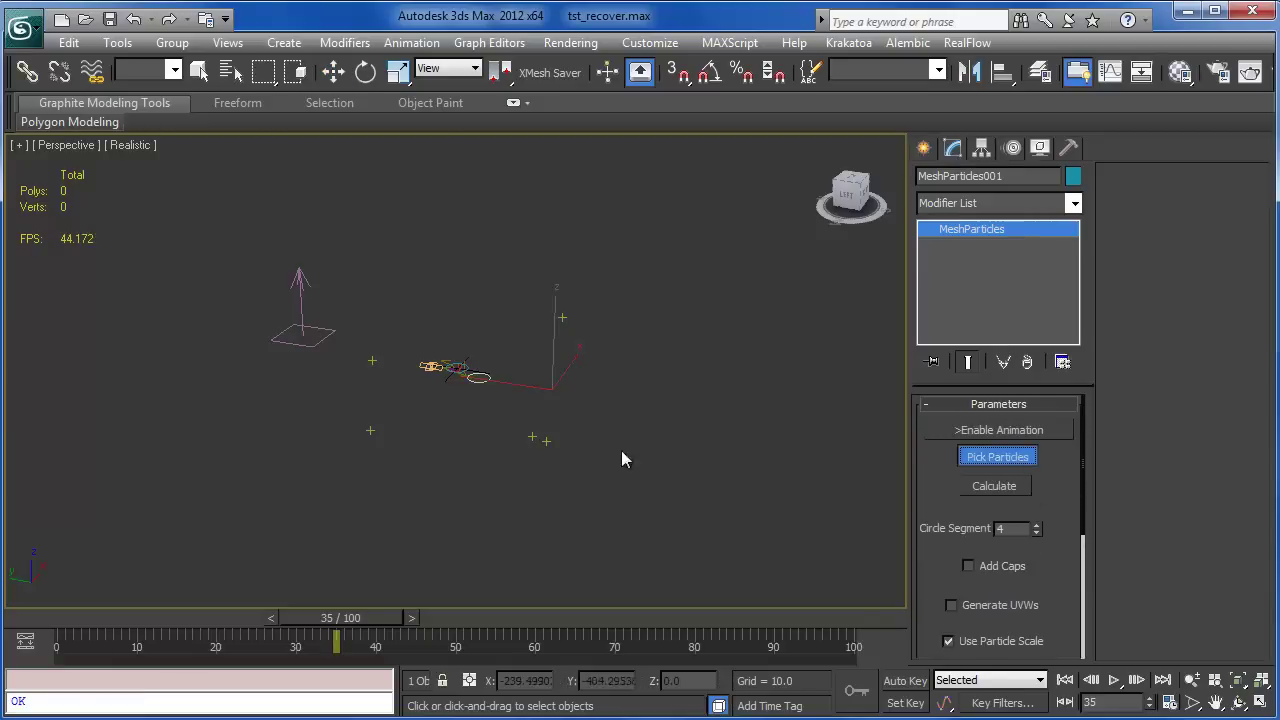
click(436, 368)
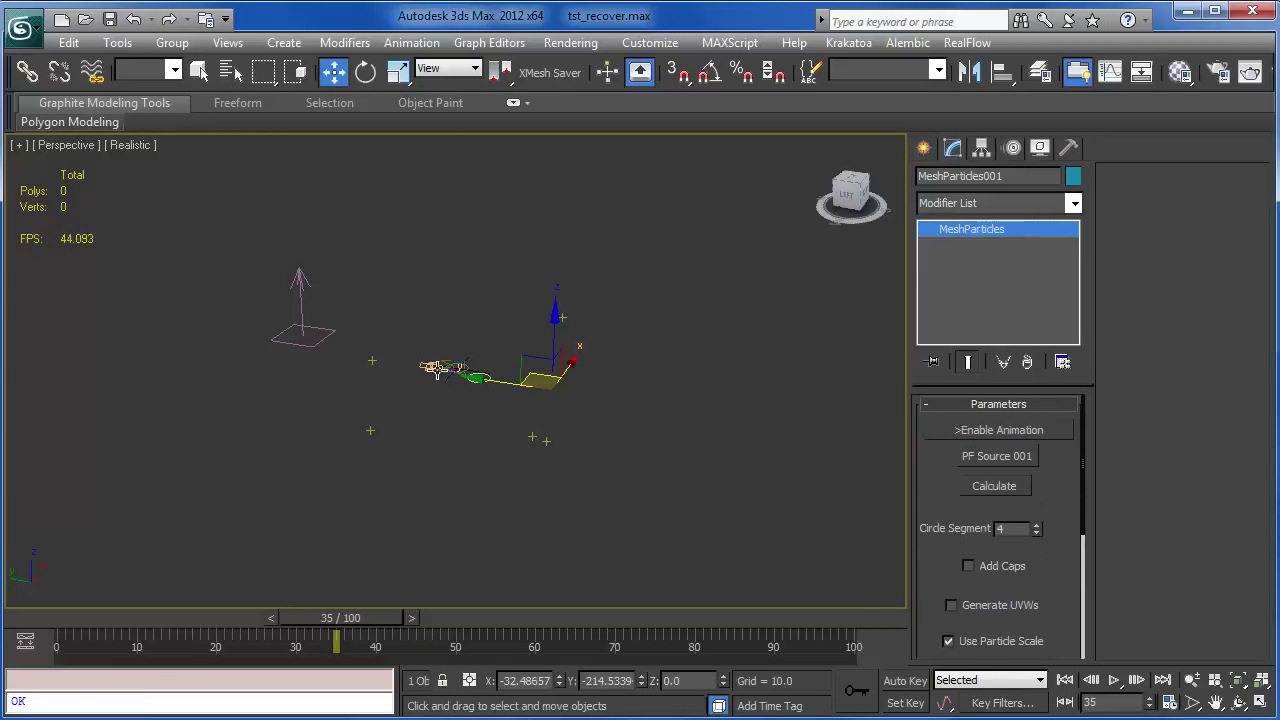
click(994, 486)
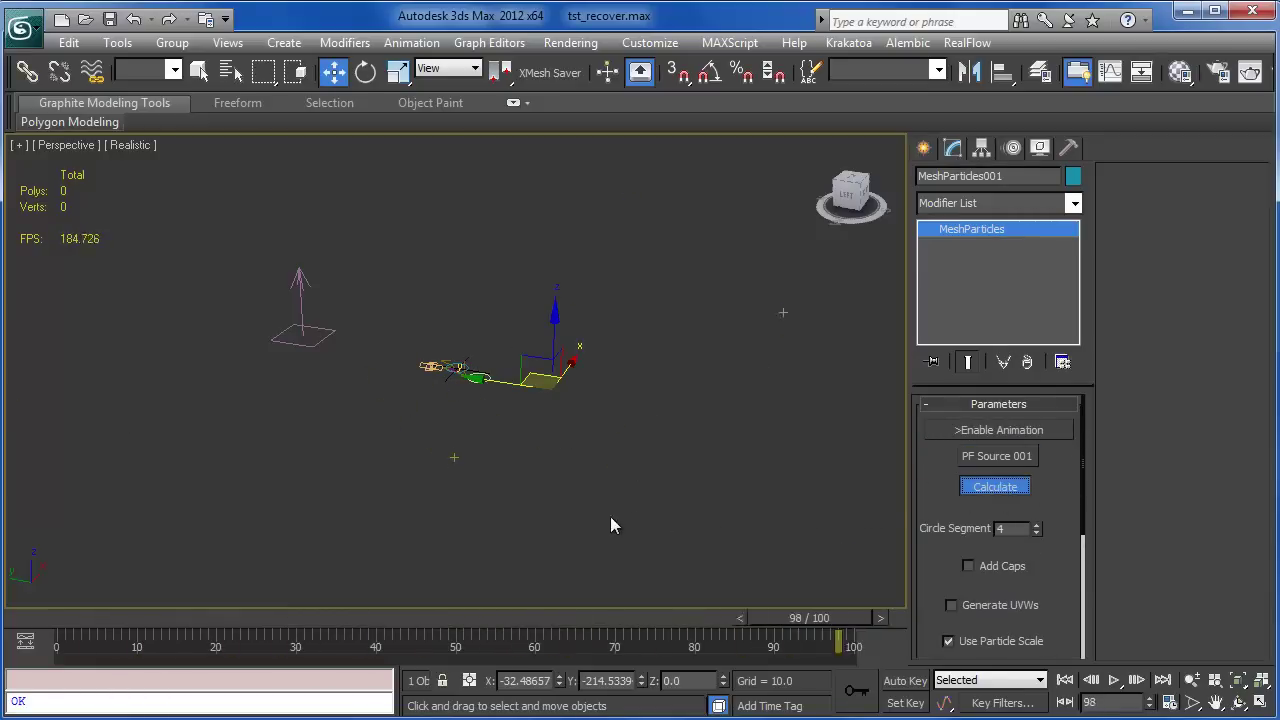
click(966, 431)
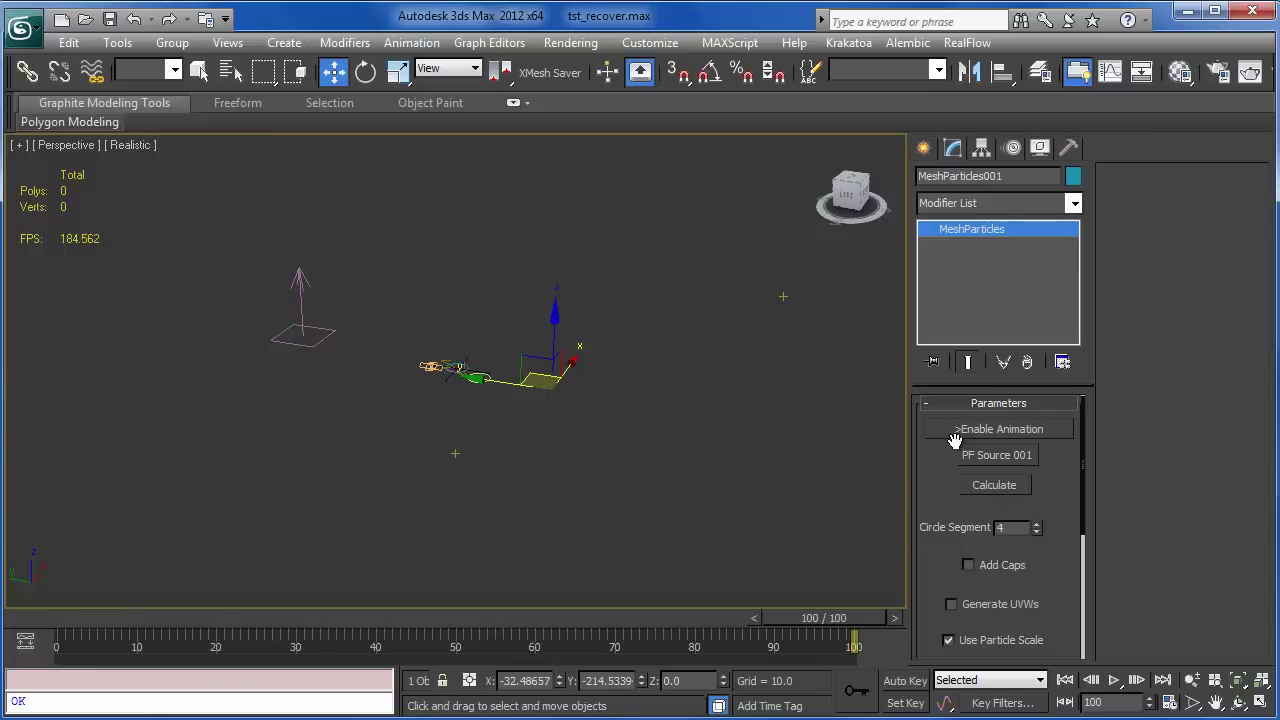
At frame 47, zoom in on the tubes and raise Circle Segment to 9
drag(390, 618, 432, 618)
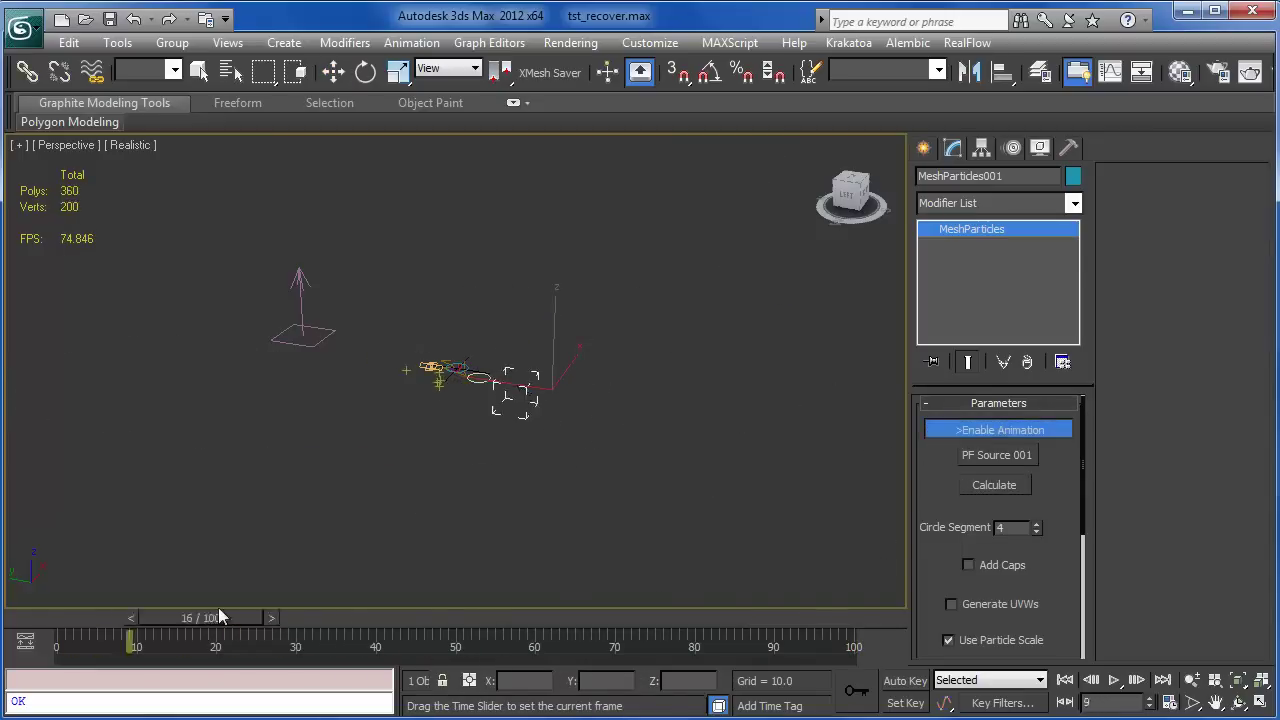
mouse_move(490, 563)
middle_down()
mouse_move(630, 453)
mouse_move(683, 434)
mouse_move(414, 380)
mouse_move(397, 397)
mouse_move(596, 407)
middle_up()
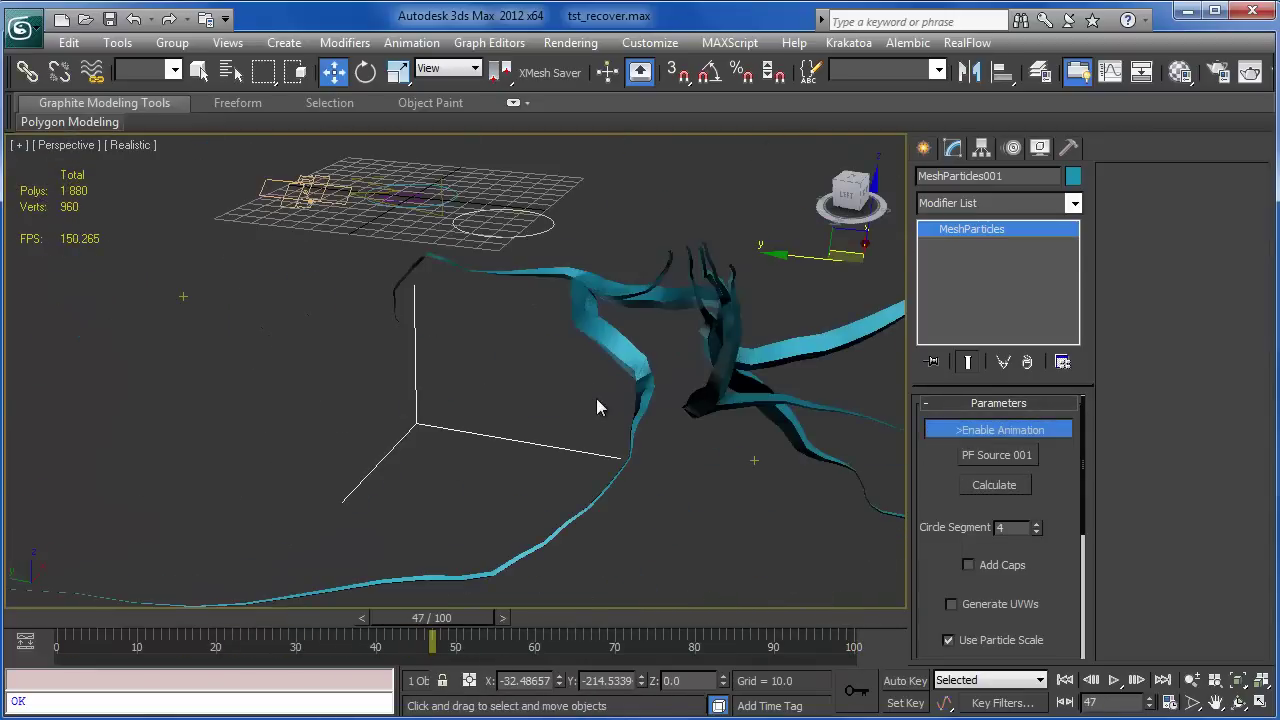
click(1037, 524)
click(1037, 524)
click(1037, 524)
click(1037, 524)
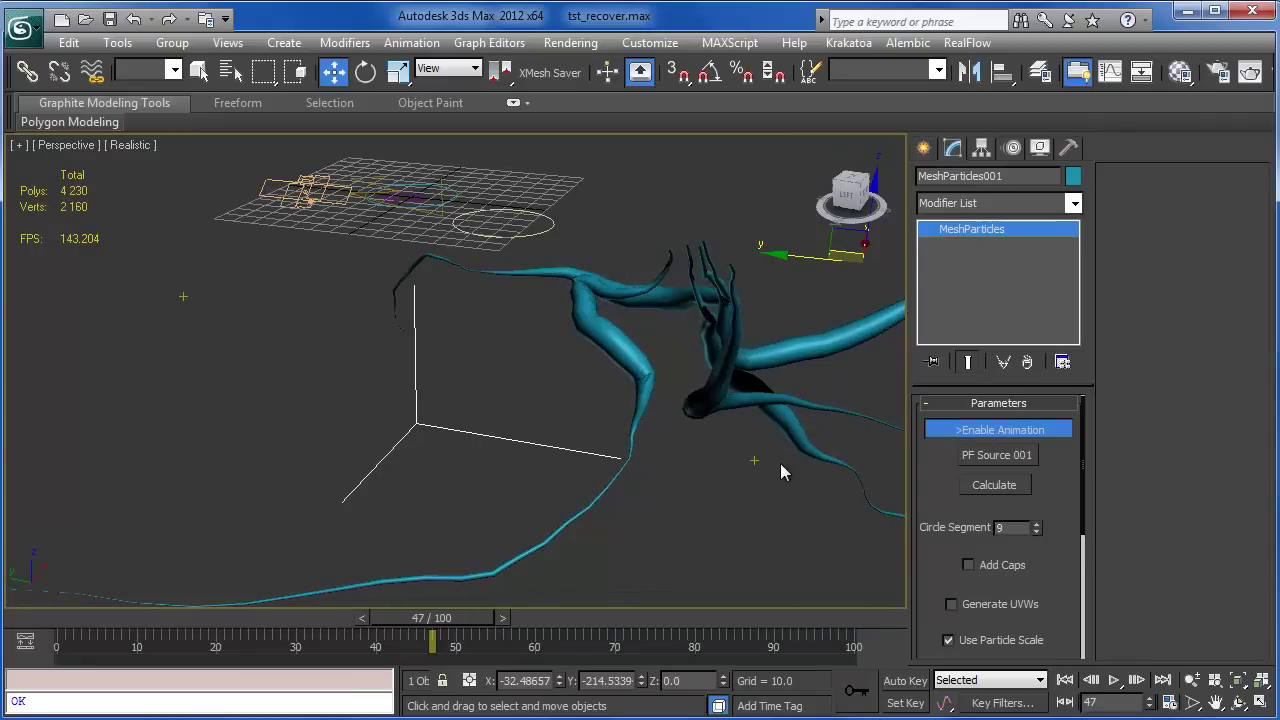
alt+middle_drag(780, 463, 591, 444)
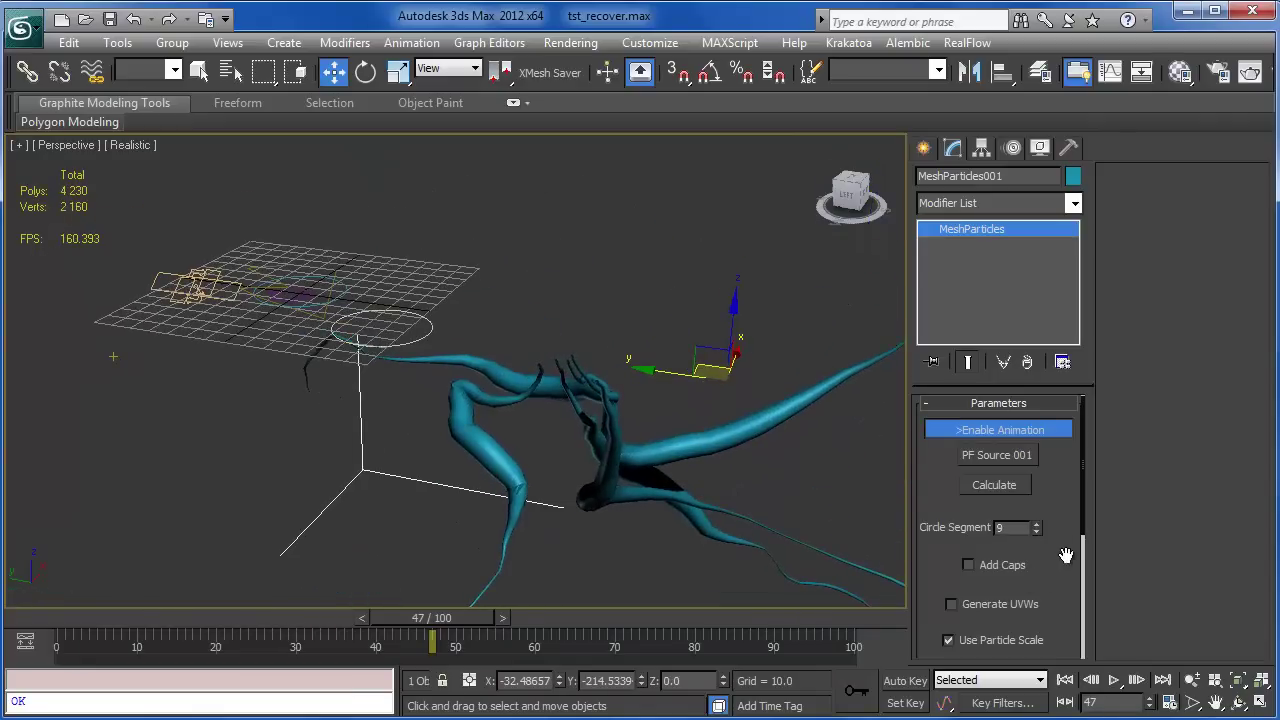
drag(1066, 554, 1078, 342)
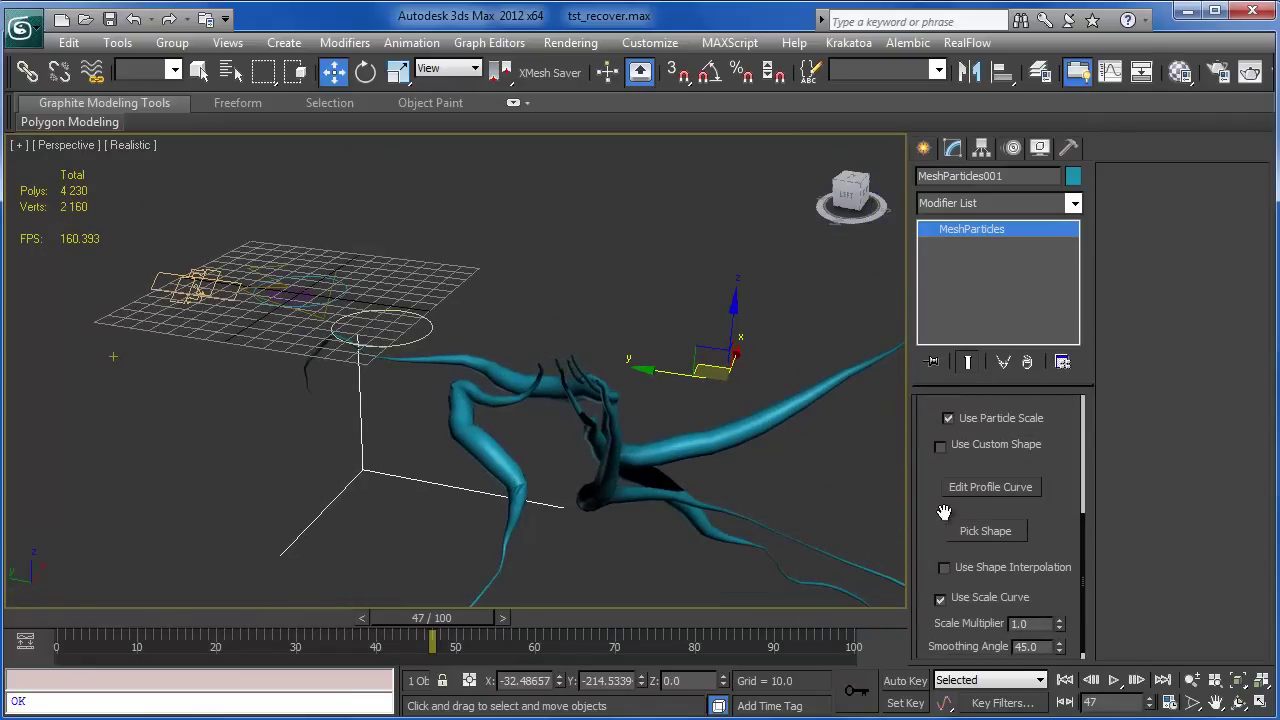
Enable a custom shape and pick Star001 as the ribbon profile
click(940, 446)
click(979, 529)
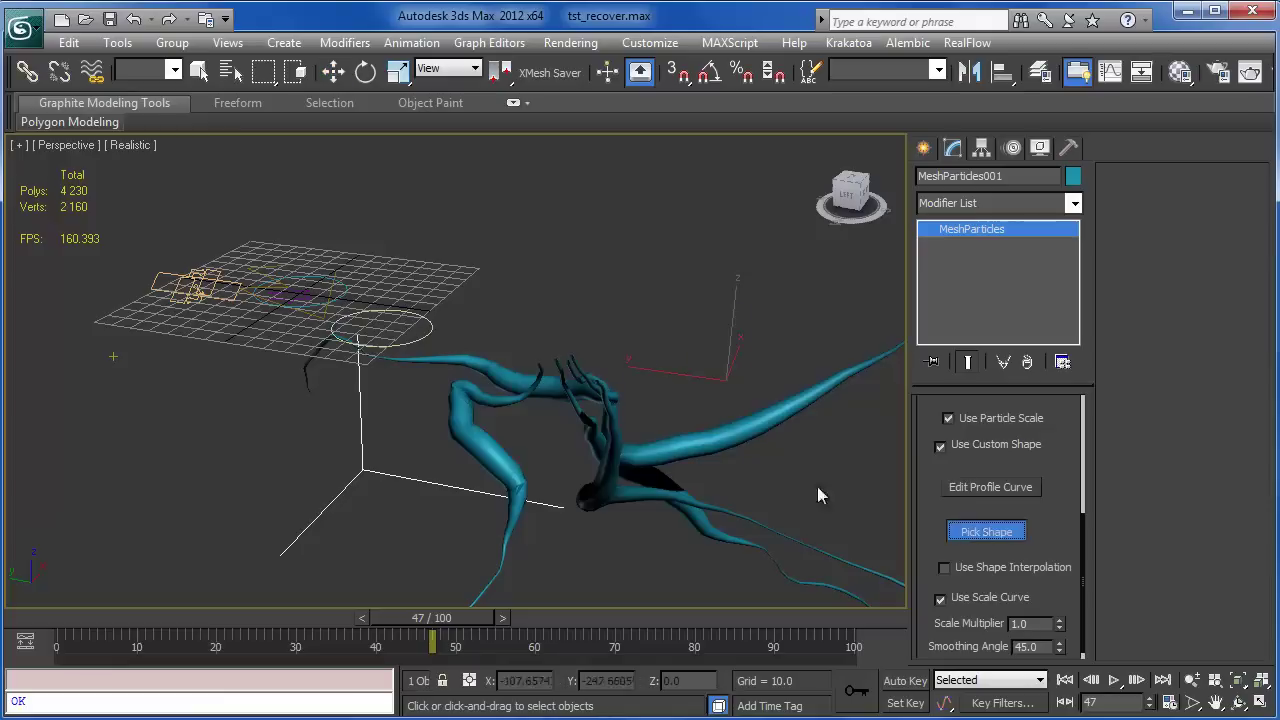
click(300, 295)
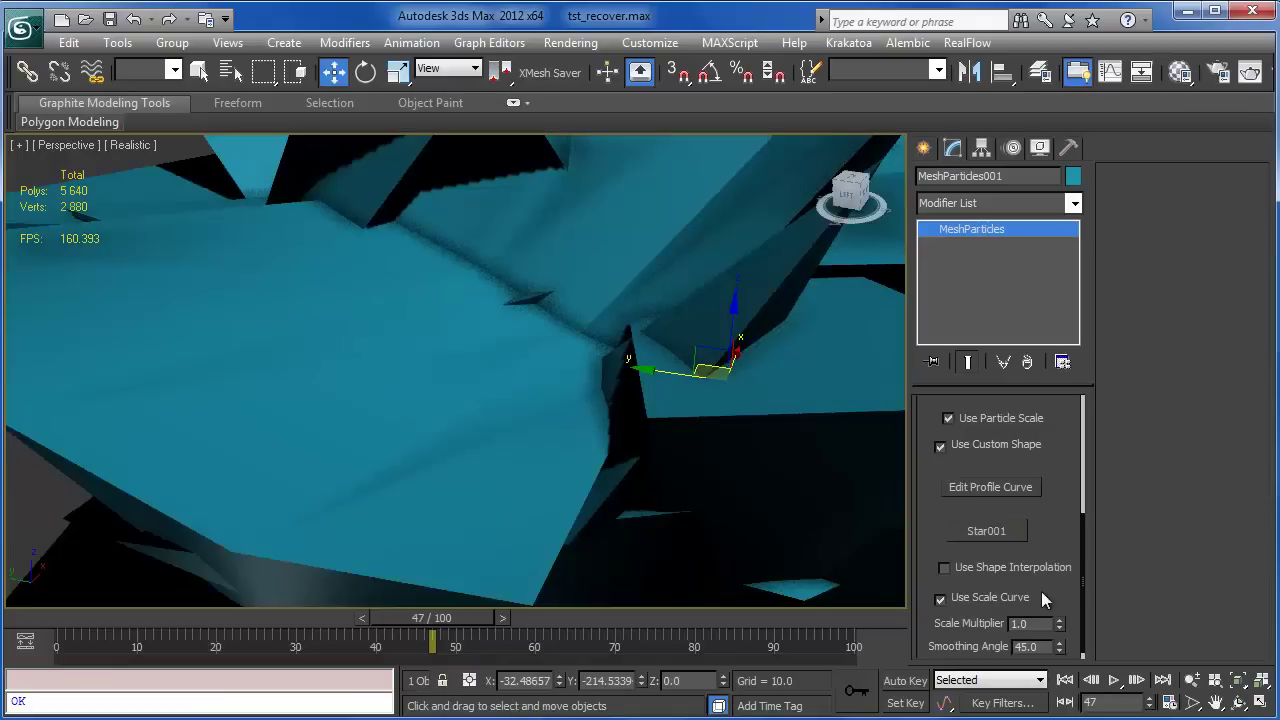
Try Scale Multiplier 0.1 and 0.01, settle on 0.04, and scrub frames to preview the ribbons
scroll(1055, 536, down, 1)
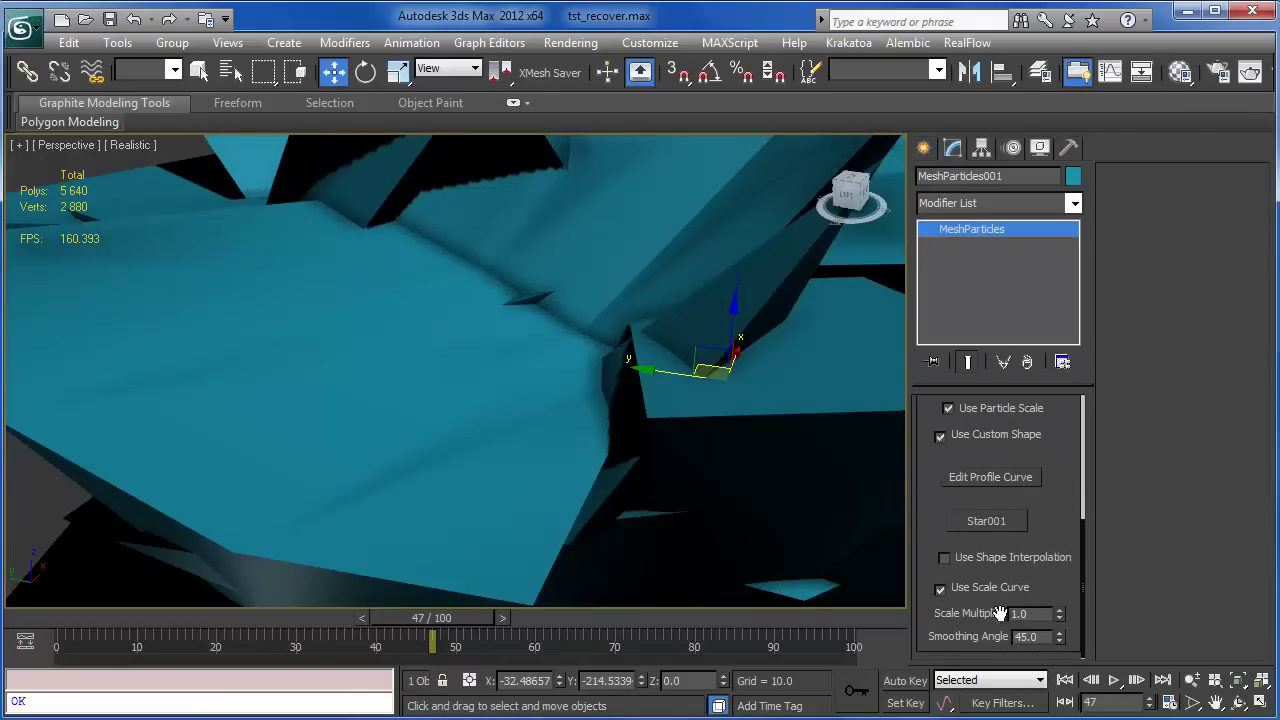
click(1030, 614)
text(1)
key(Return)
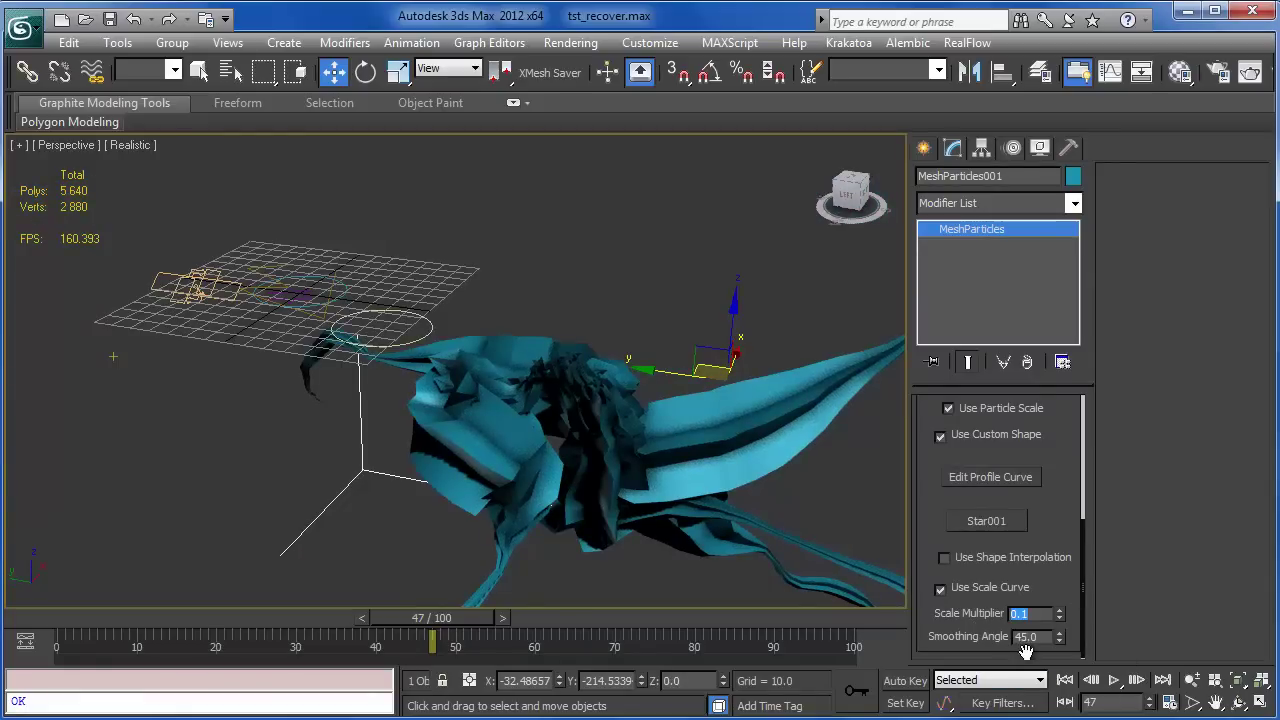
text(1)
key(Return)
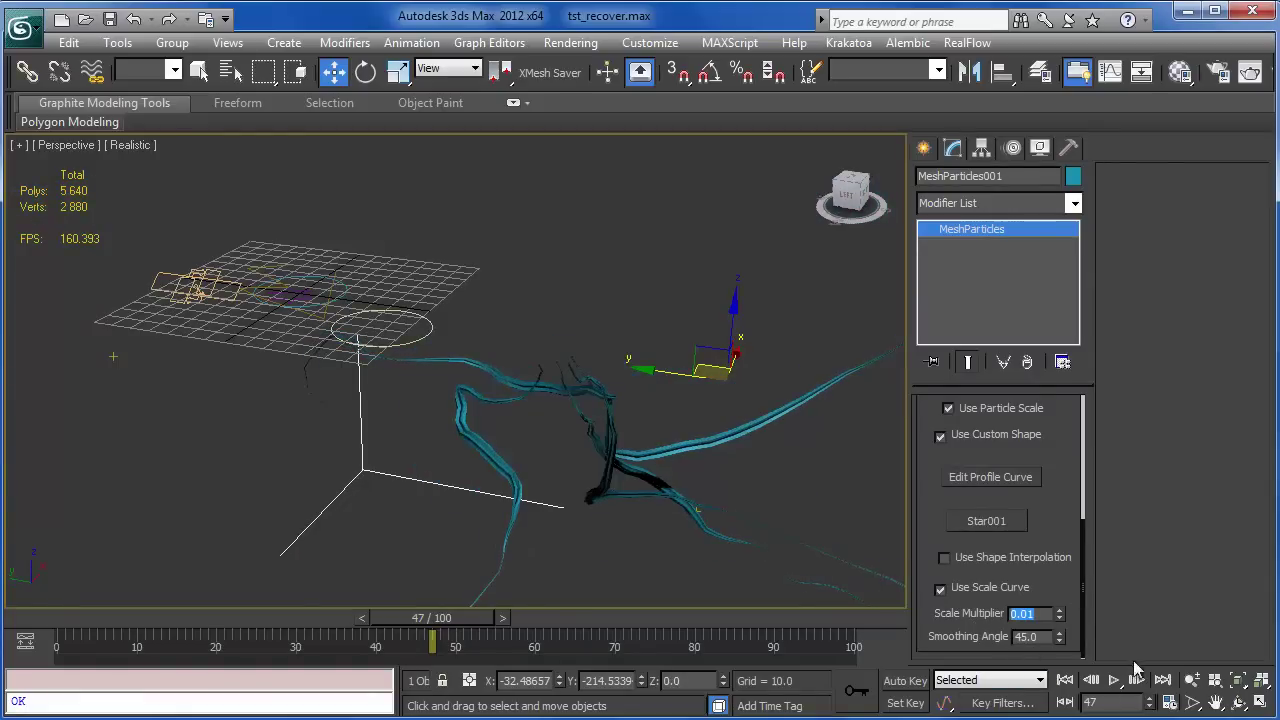
mouse_move(704, 542)
middle_down()
mouse_move(559, 504)
mouse_move(474, 505)
middle_up()
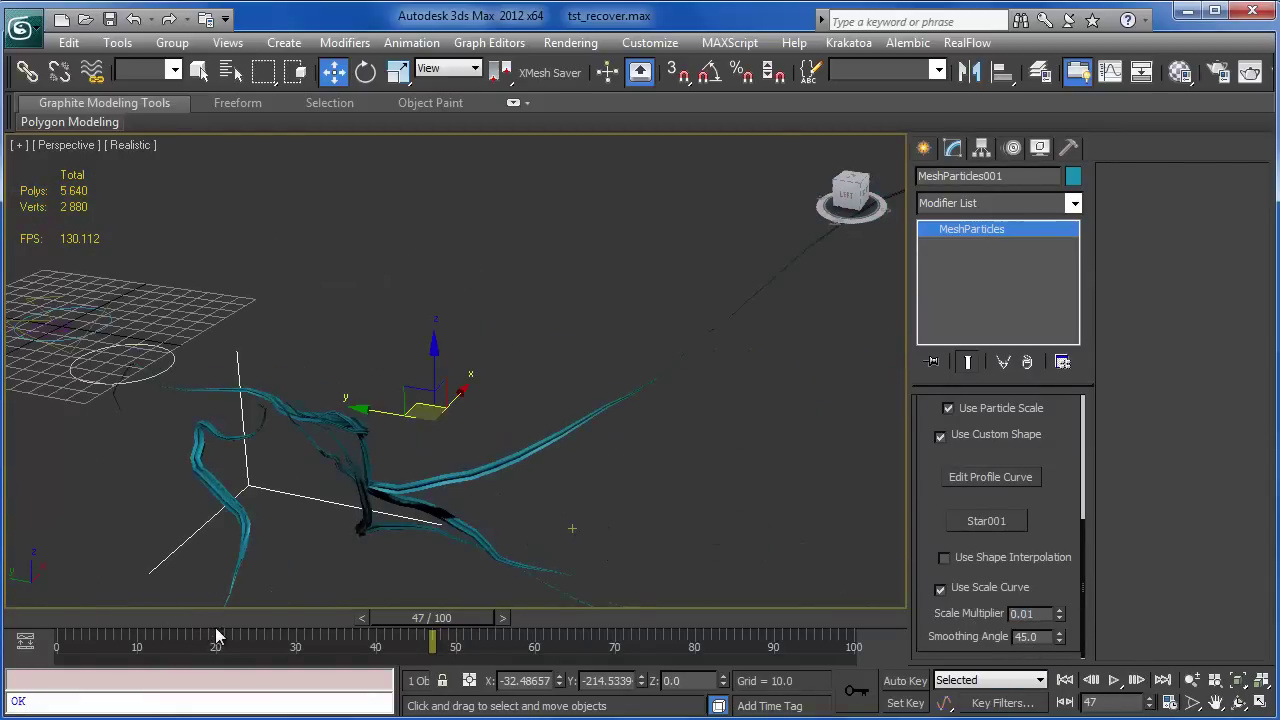
drag(218, 618, 418, 621)
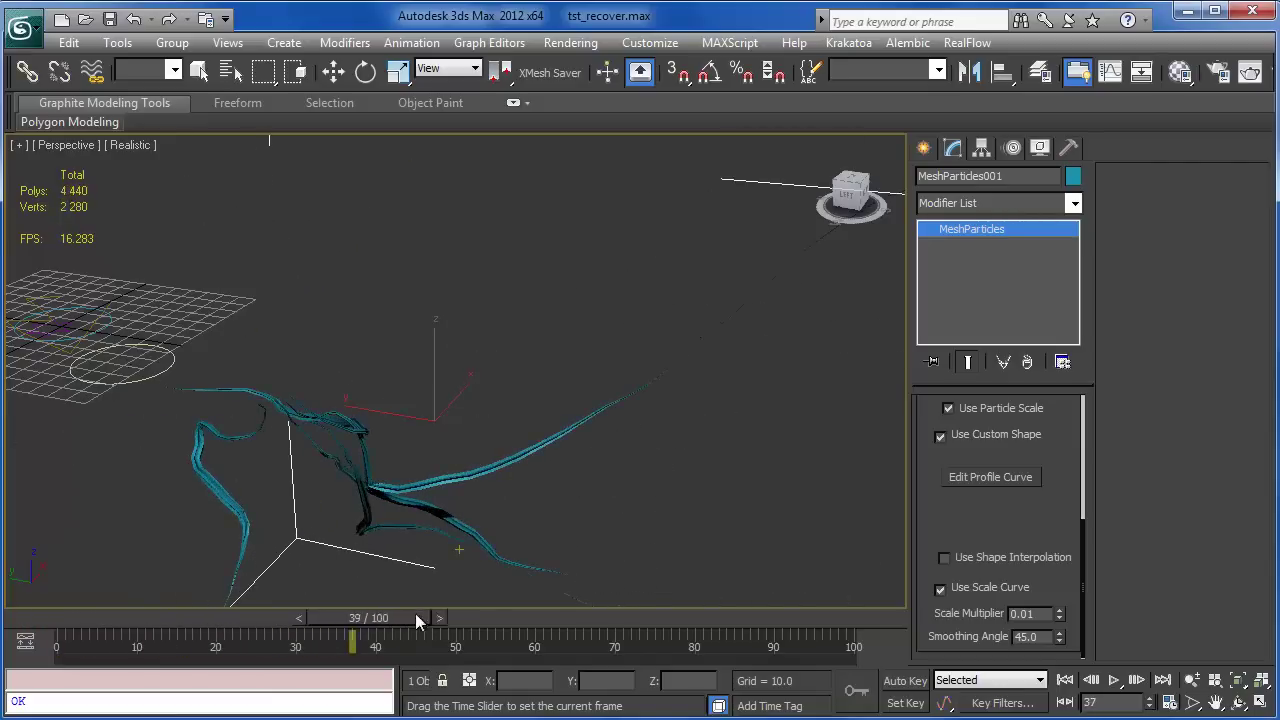
key(w)
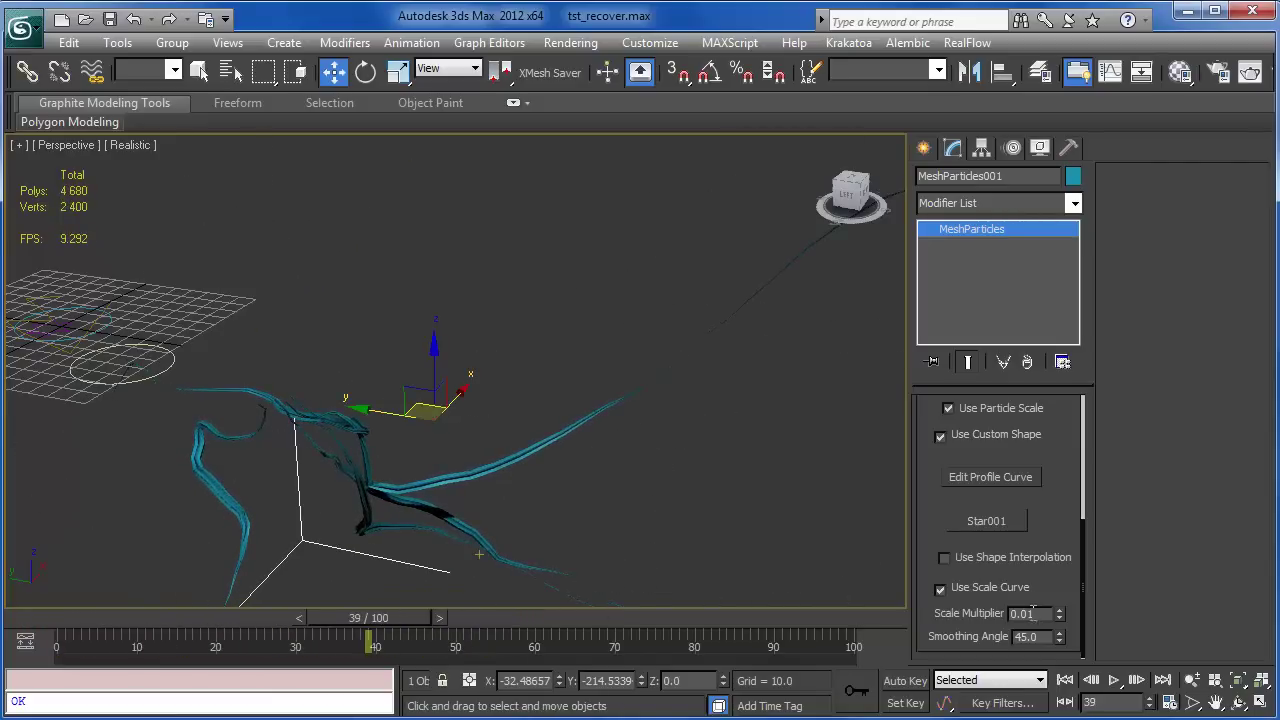
key(Return)
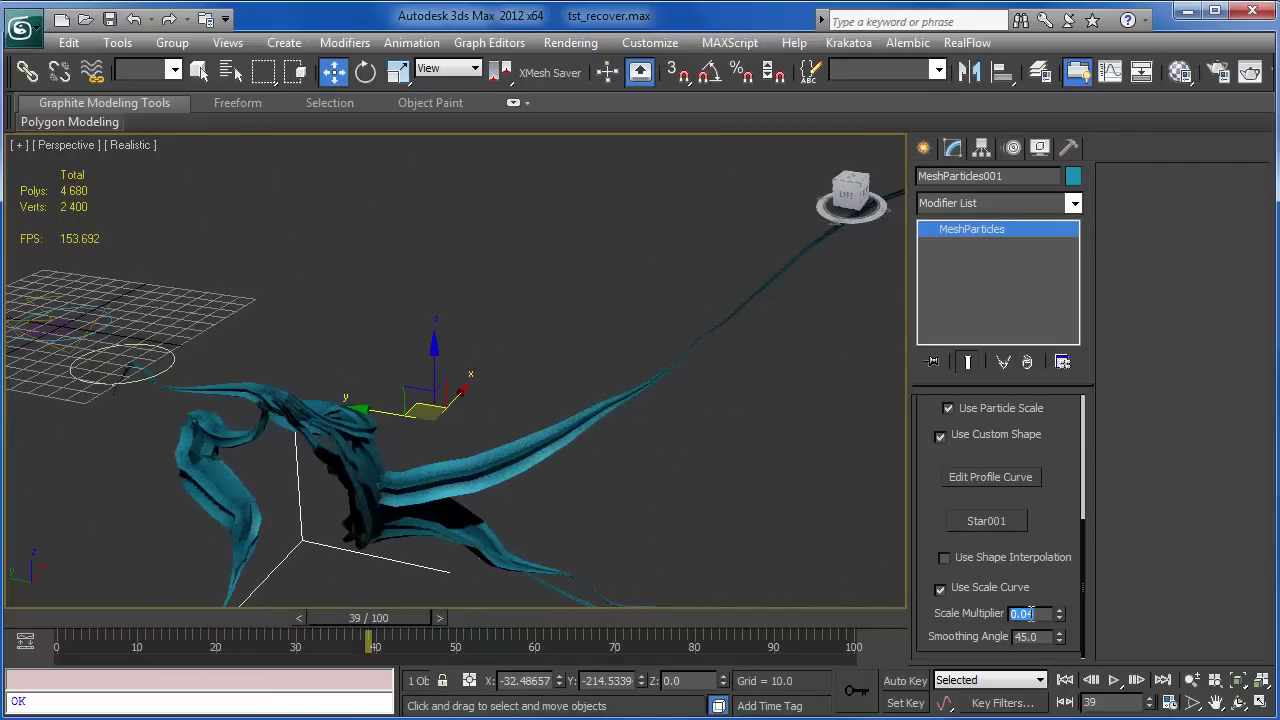
drag(384, 618, 400, 620)
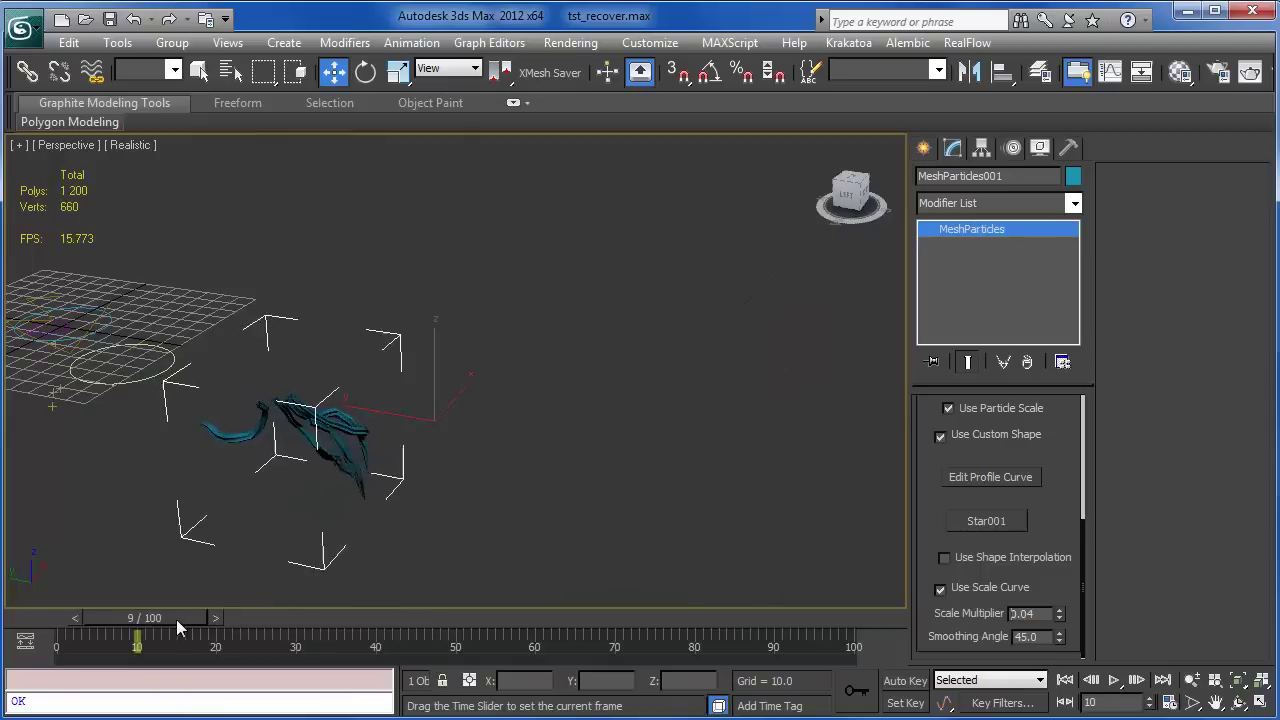
Orbit the view and turn off Use Shape Interpolation to cut the polygon count
alt+middle_drag(510, 560, 618, 417)
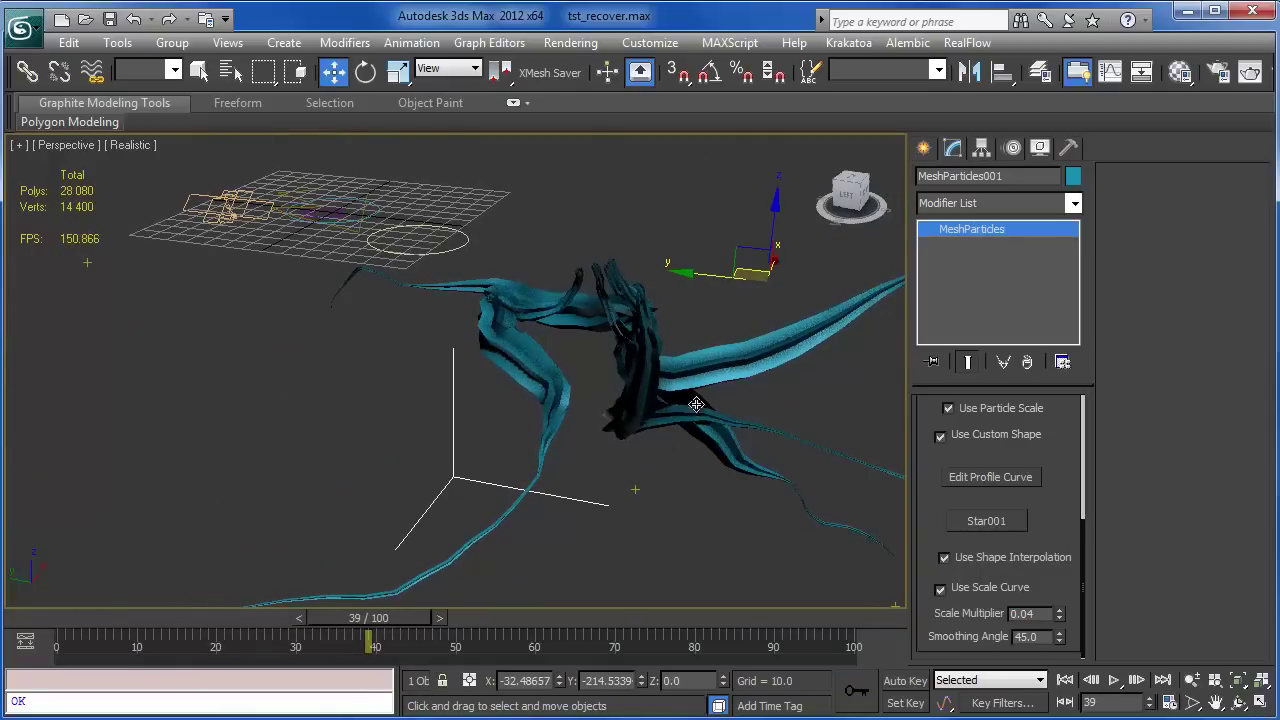
mouse_move(691, 395)
alt+middle_down()
mouse_move(640, 483)
mouse_move(541, 463)
alt+middle_up()
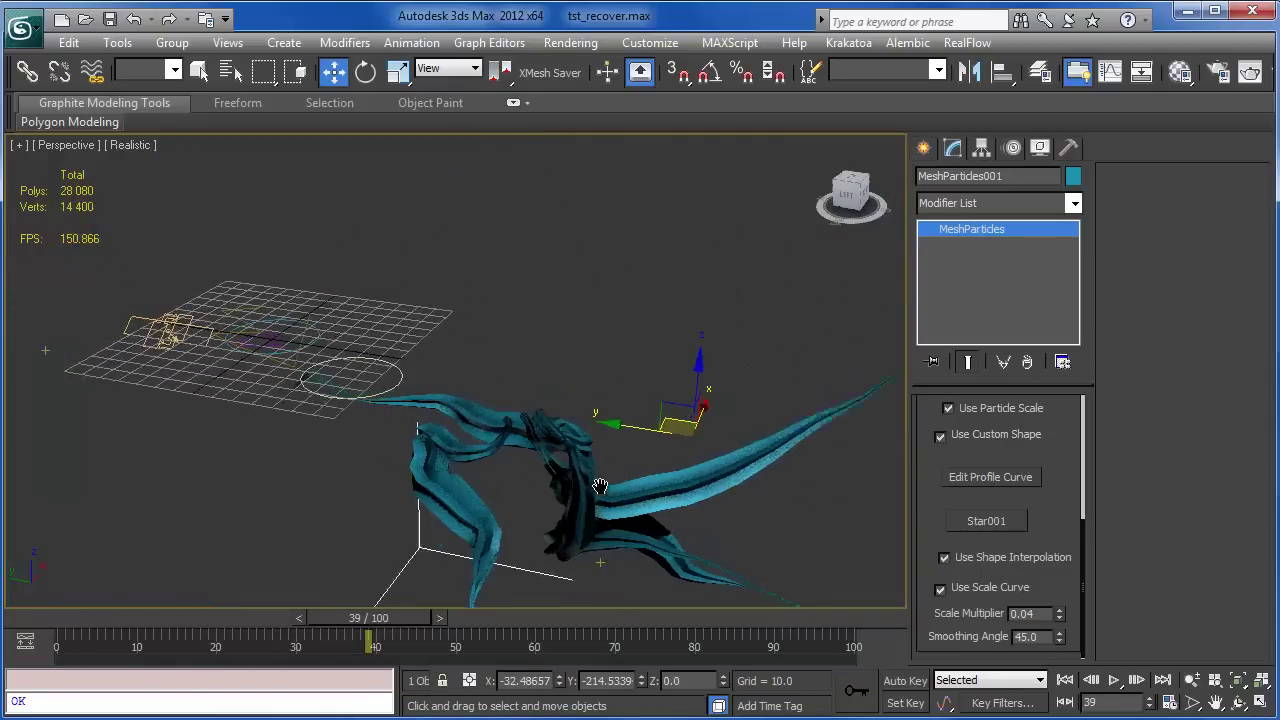
click(985, 557)
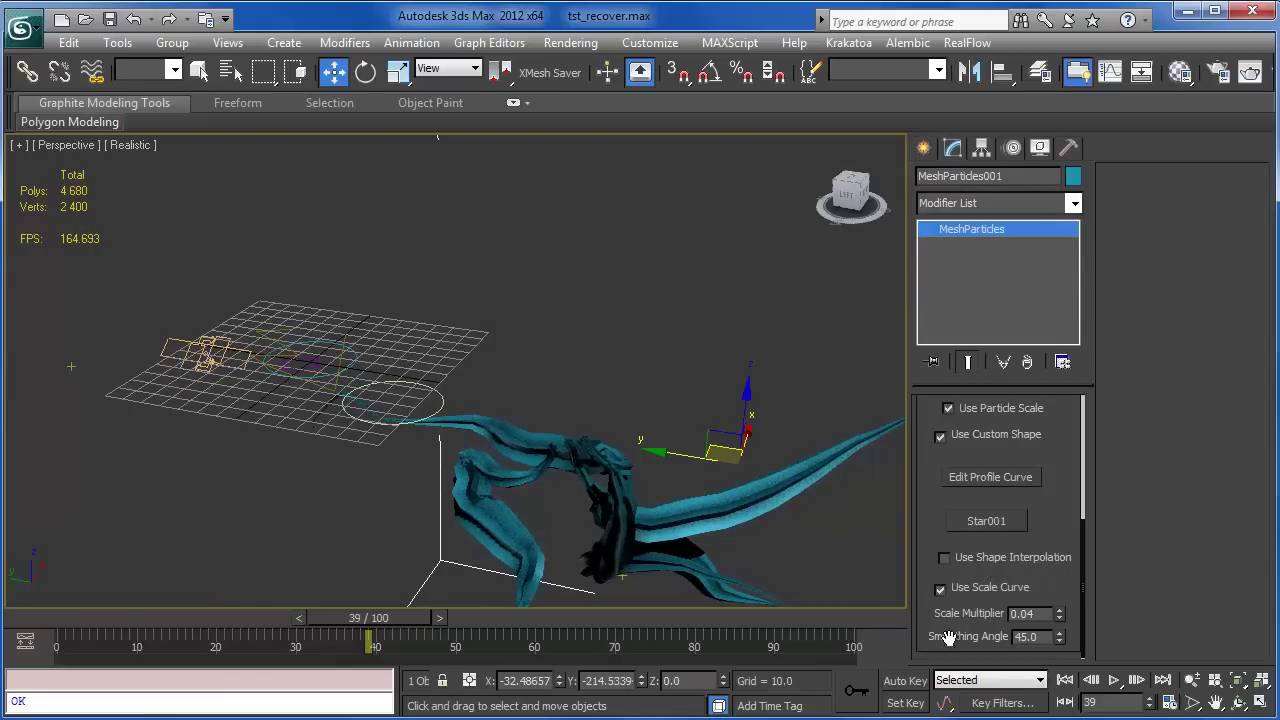
Try Smoothing Angle 180 and 0.0, then restore it to 45.0
drag(1063, 637, 1012, 147)
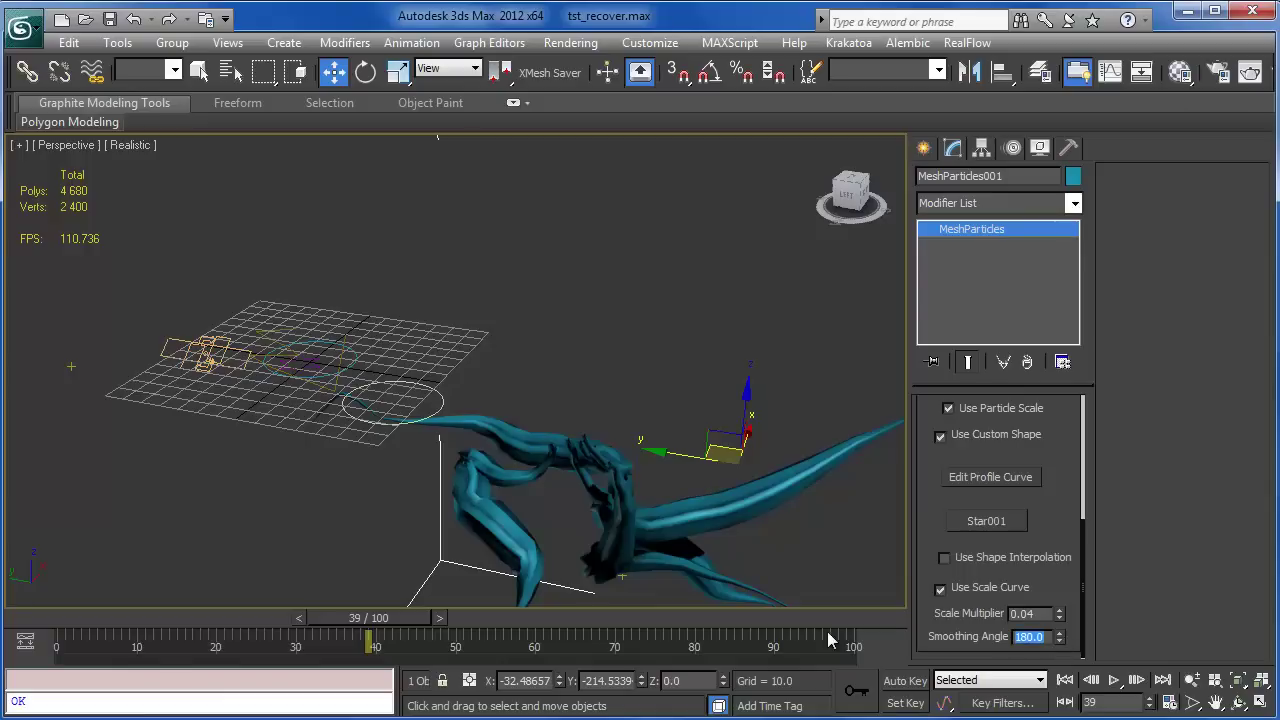
text(0)
key(Return)
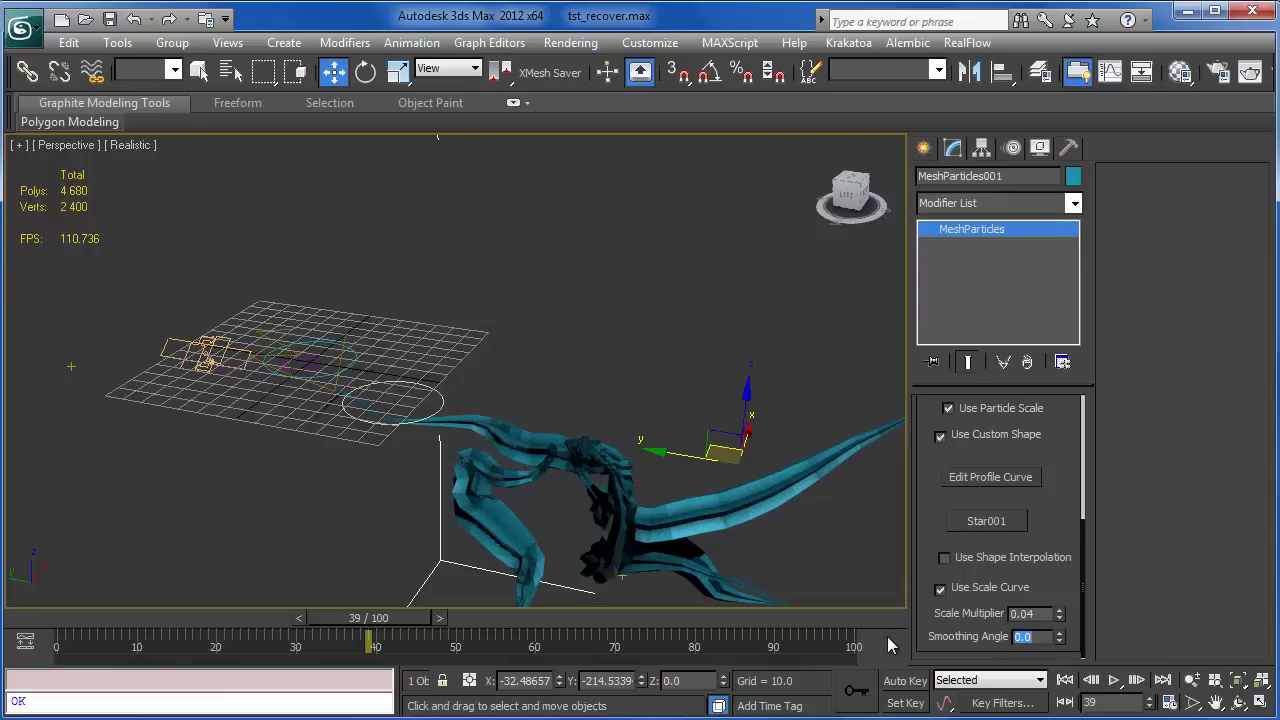
text(45)
key(Return)
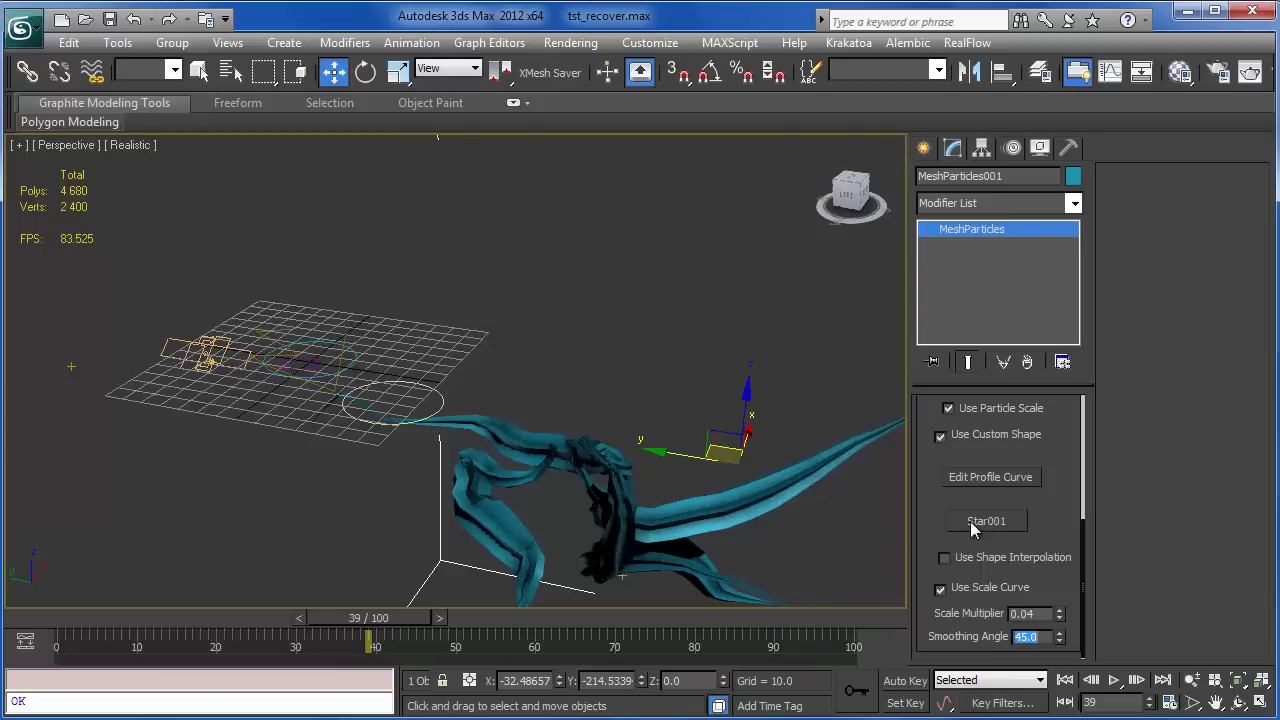
drag(929, 528, 925, 660)
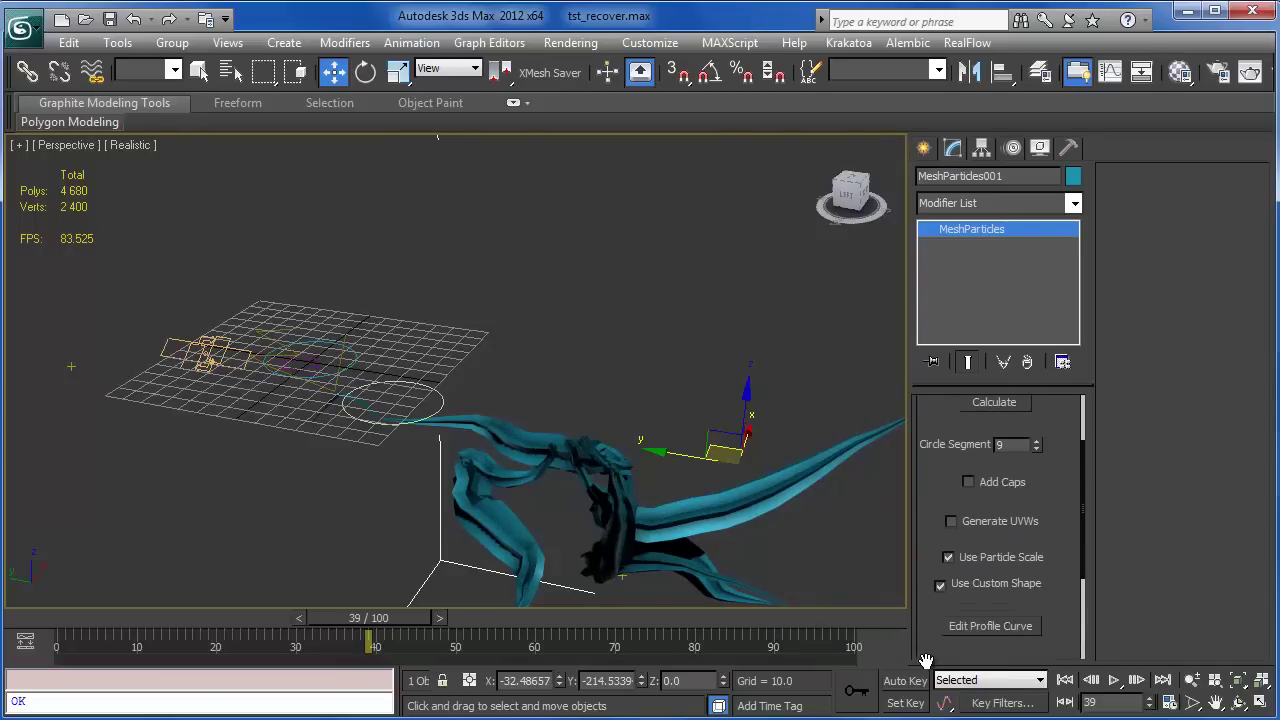
click(972, 560)
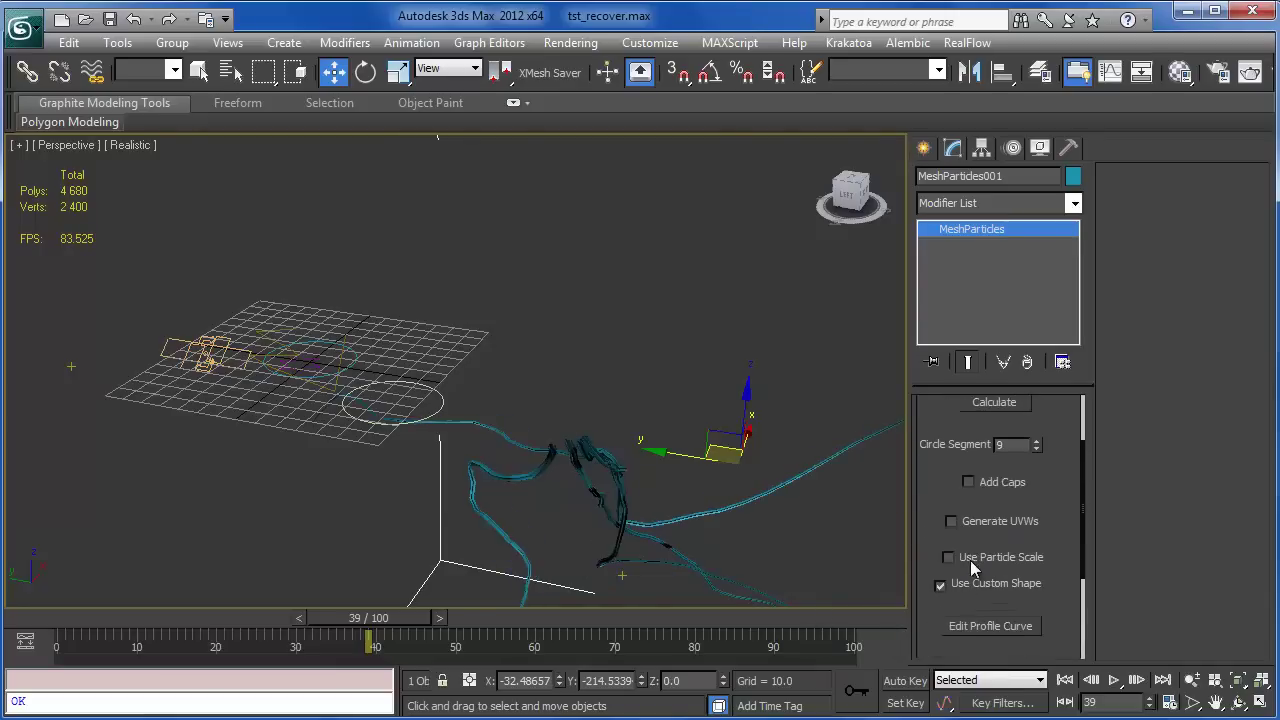
middle_drag(734, 528, 541, 618)
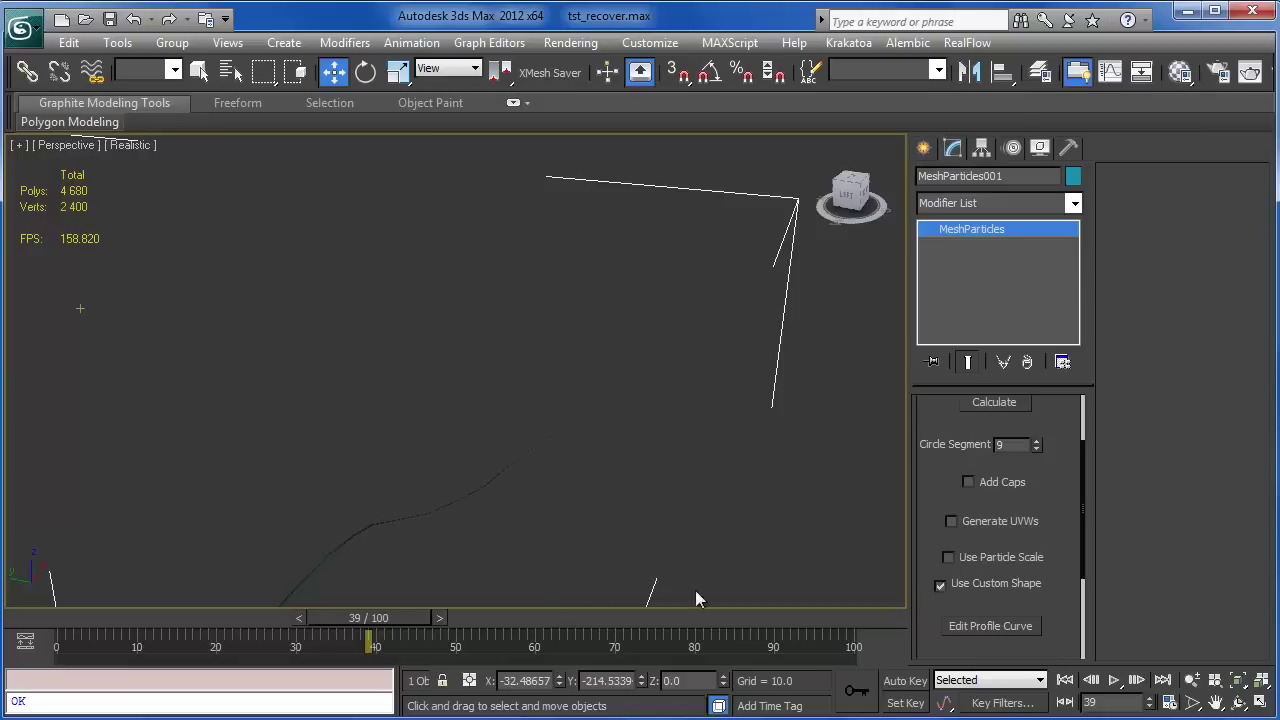
click(966, 558)
key(shift+z)
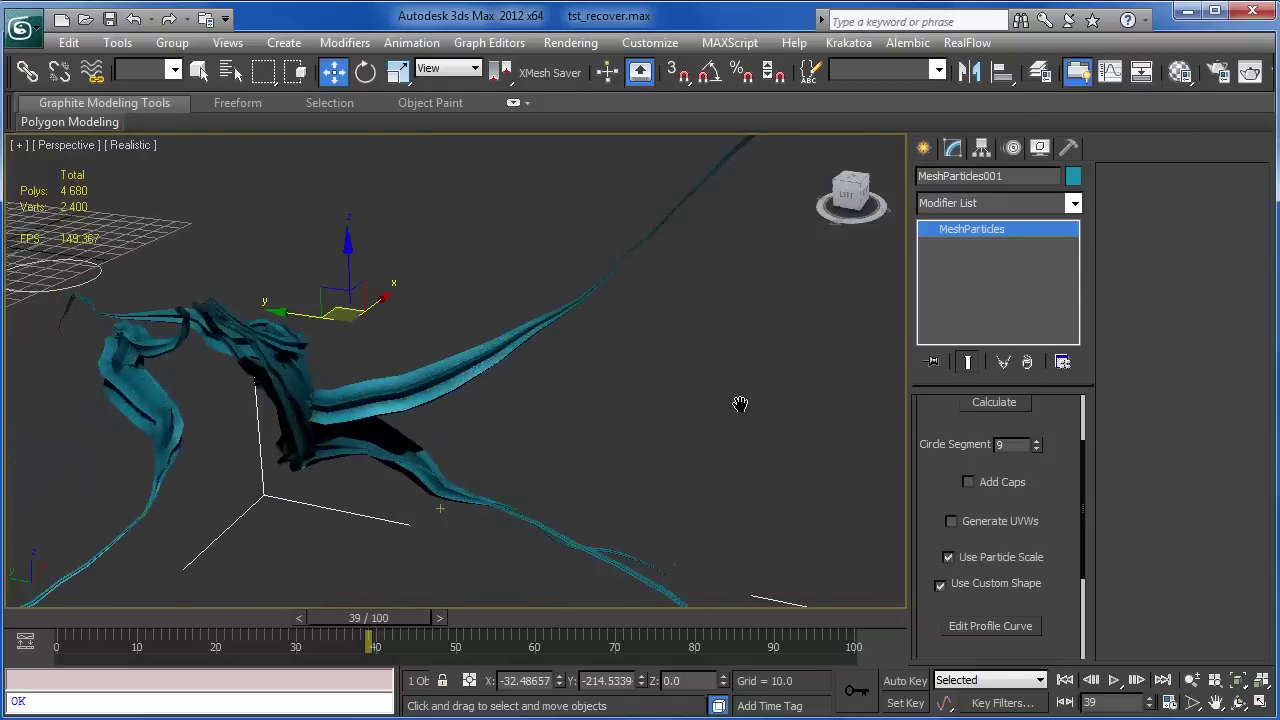
click(988, 564)
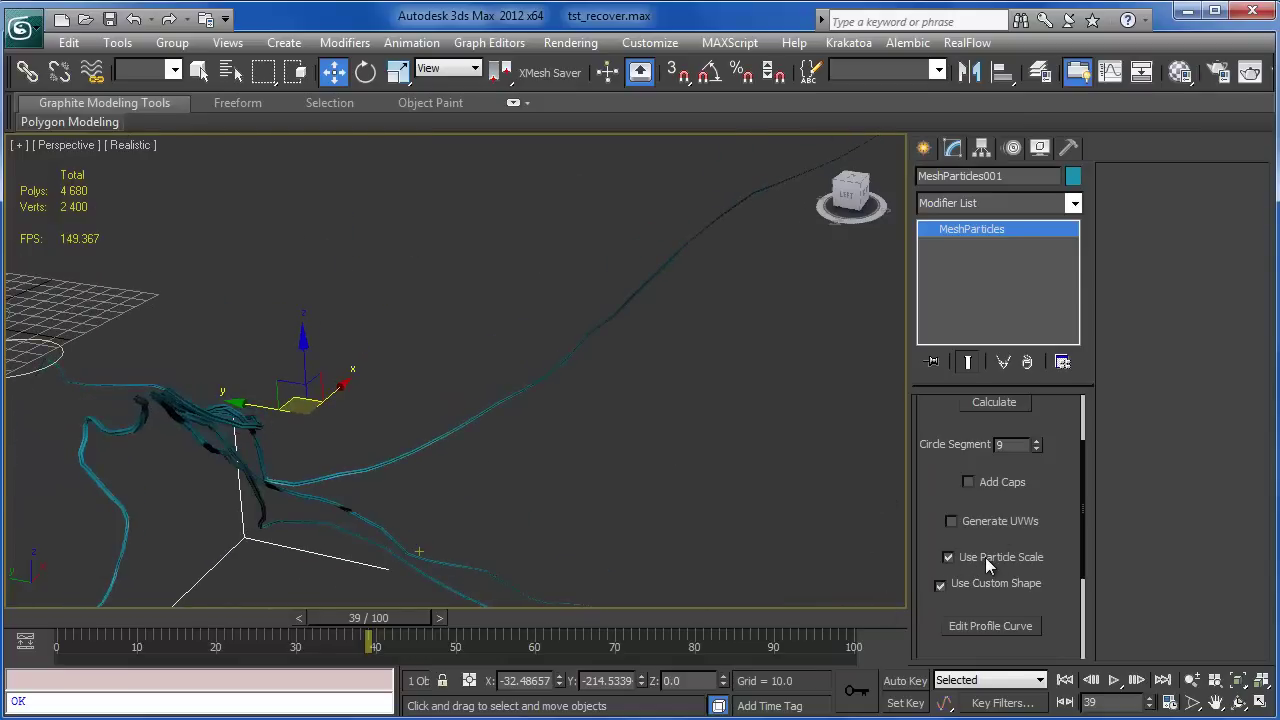
click(985, 557)
click(985, 557)
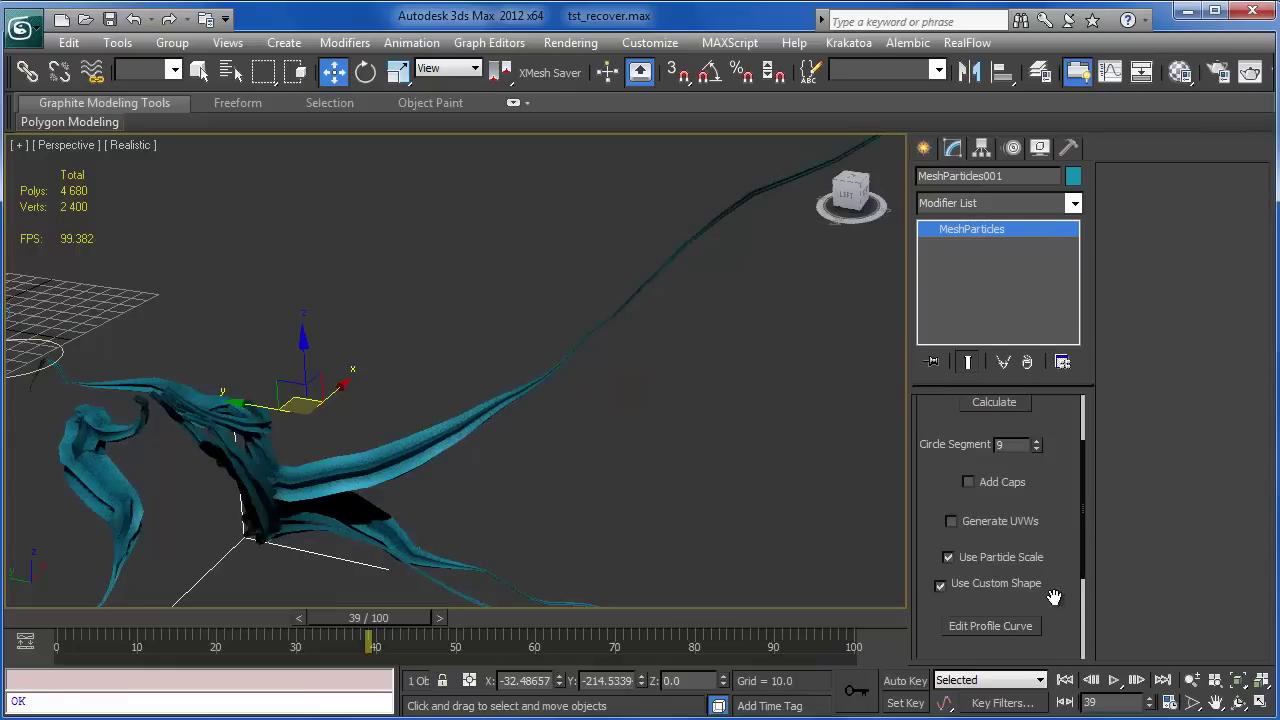
Switch off Use Scale Curve and orbit to a lower, more horizontal view
scroll(1055, 600, down, 3)
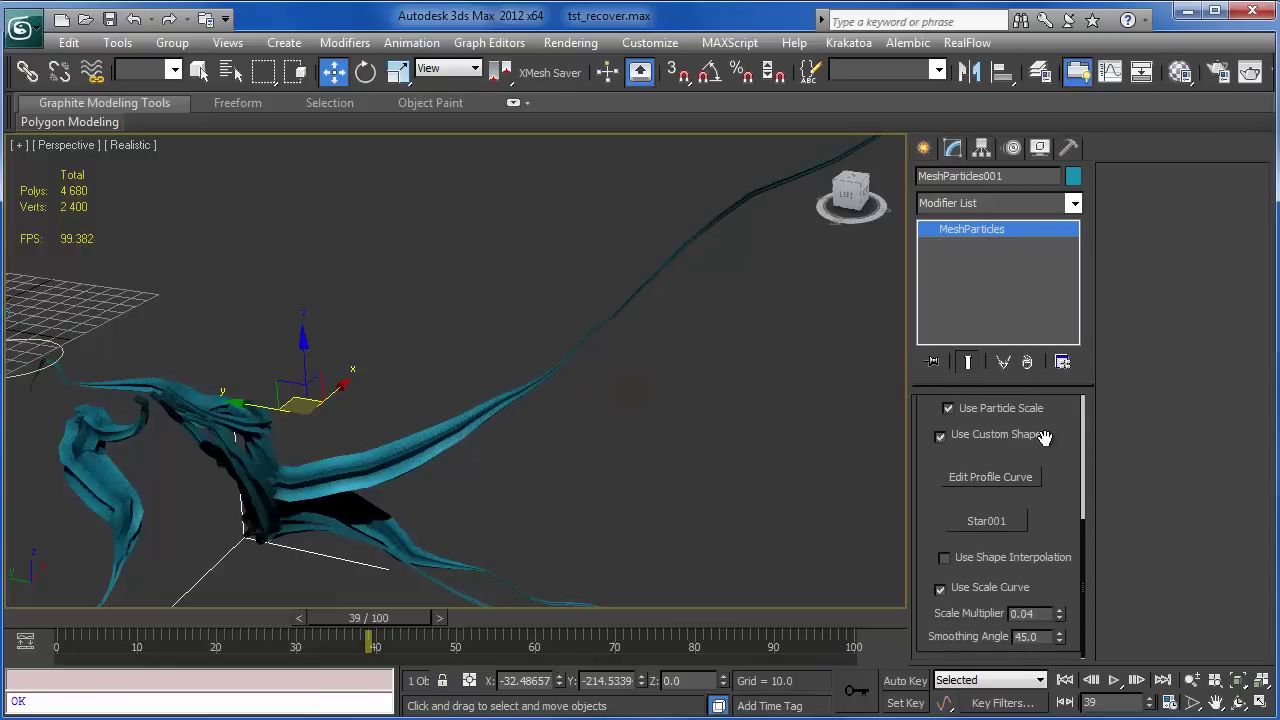
click(940, 589)
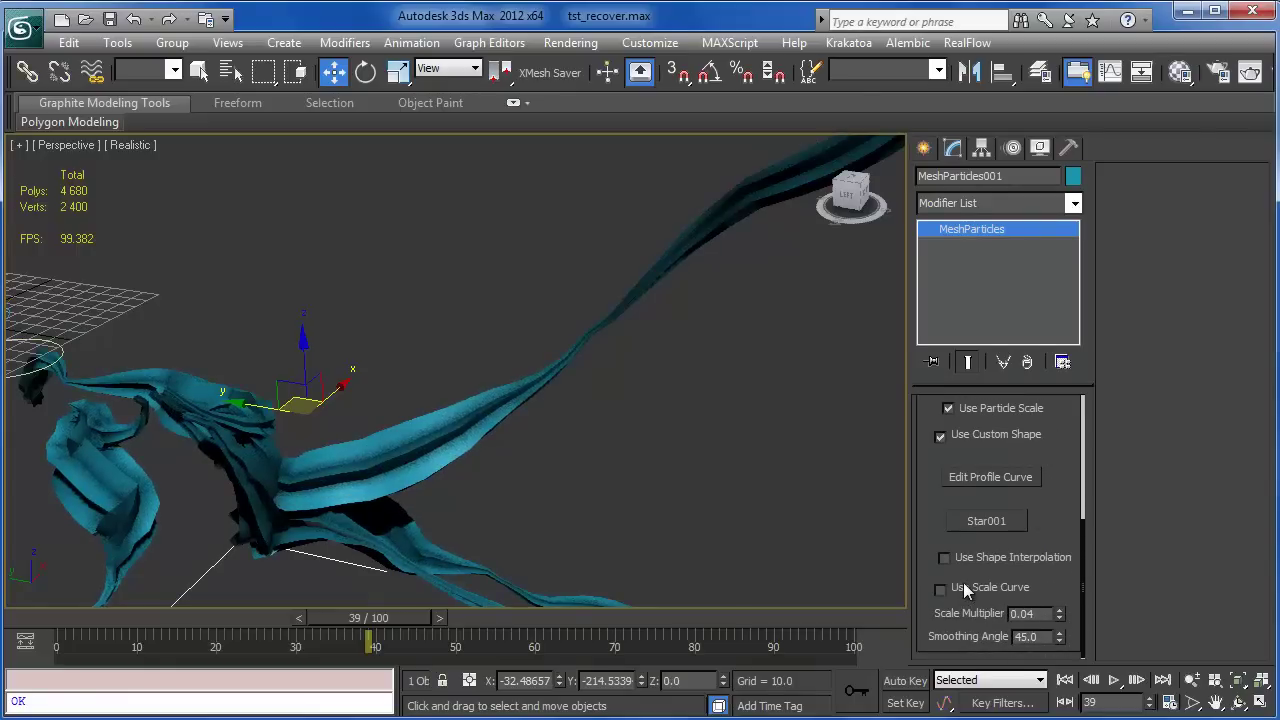
scroll(580, 463, down, 2)
scroll(531, 491, down, 3)
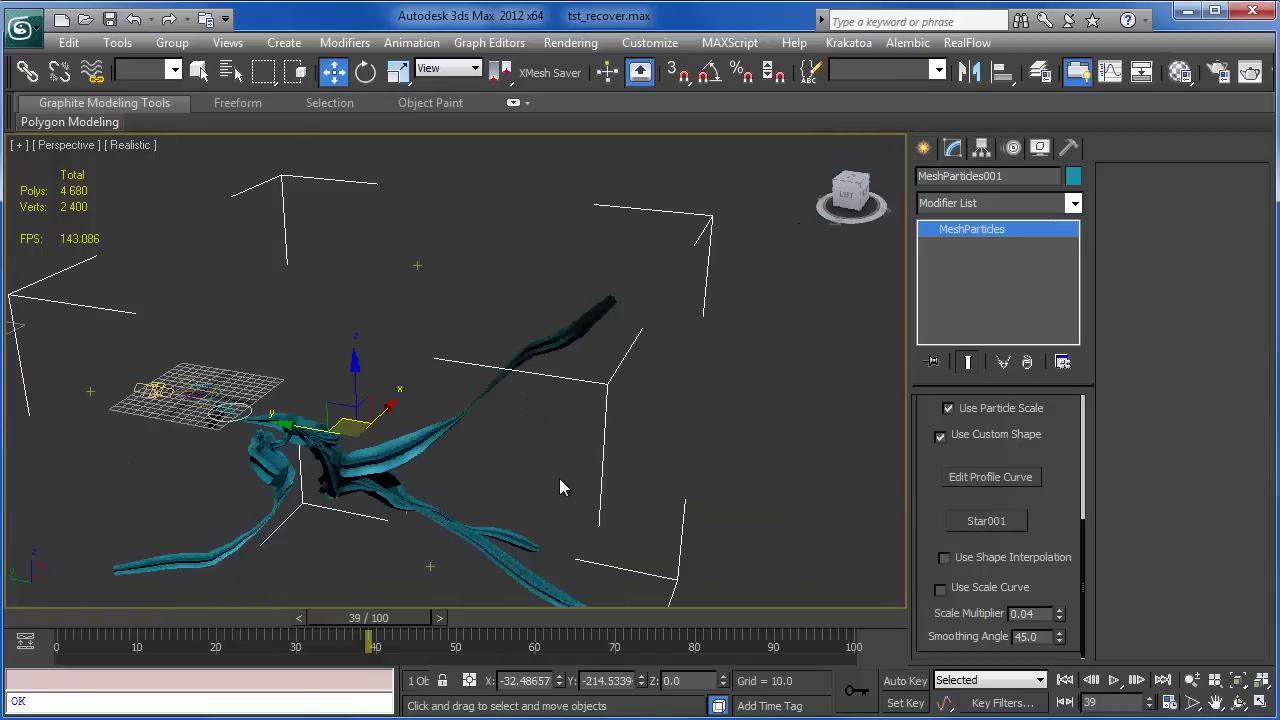
scroll(563, 486, down, 2)
mouse_move(529, 510)
alt+middle_down()
mouse_move(517, 434)
mouse_move(503, 428)
alt+middle_up()
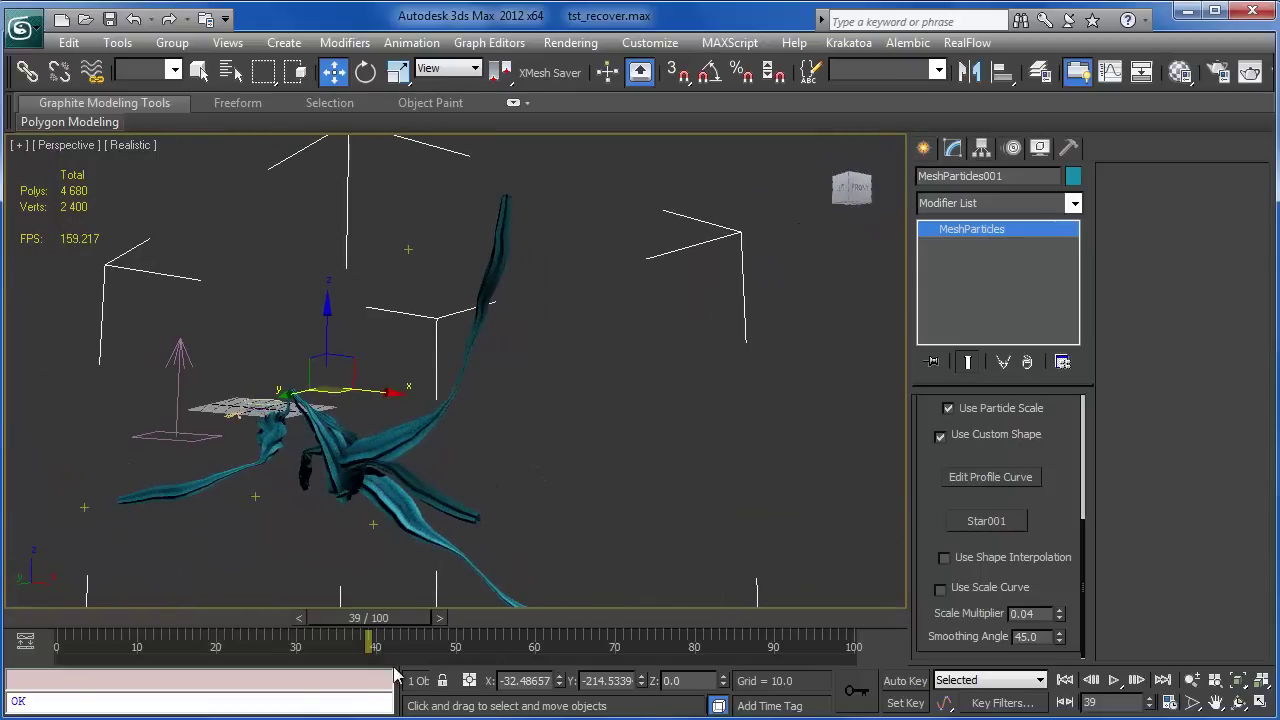
Preview the ribbons, move to frame 28, and switch Use Scale Curve back on
drag(366, 618, 312, 618)
middle_drag(420, 480, 441, 503)
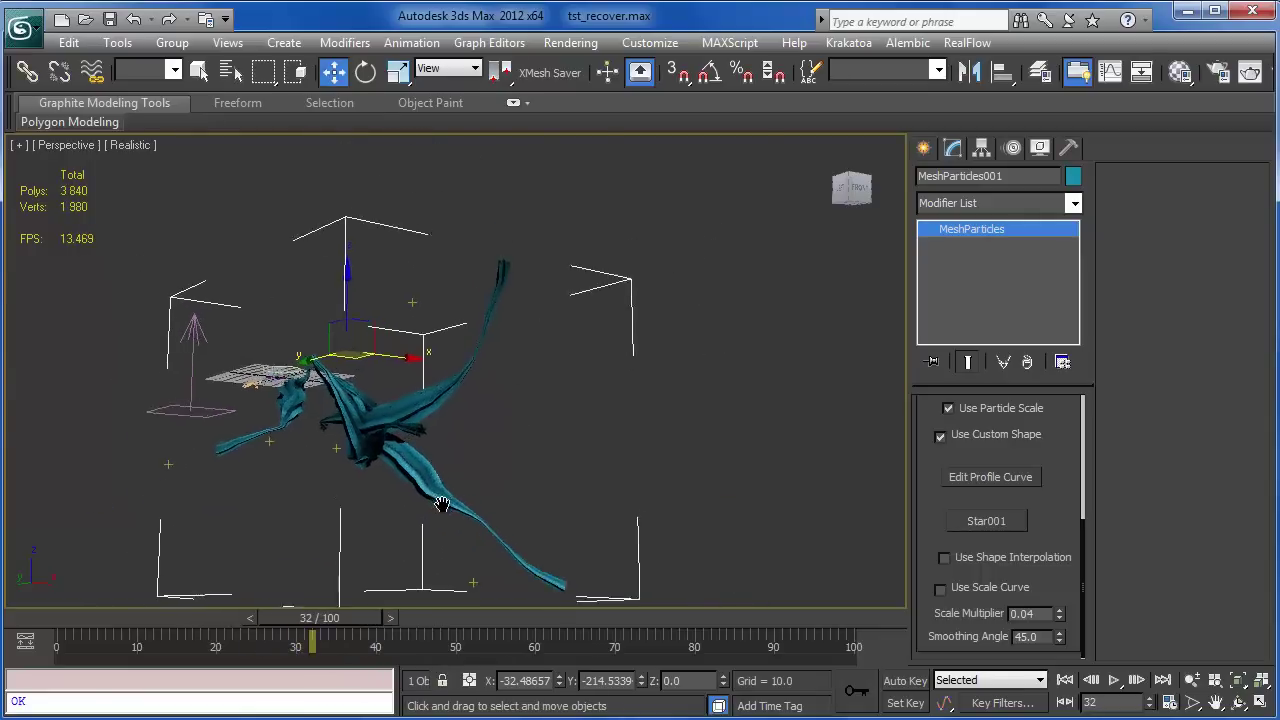
scroll(441, 503, up, 4)
scroll(546, 509, up, 1)
mouse_move(323, 620)
mouse_down()
mouse_move(457, 622)
mouse_move(213, 621)
mouse_up()
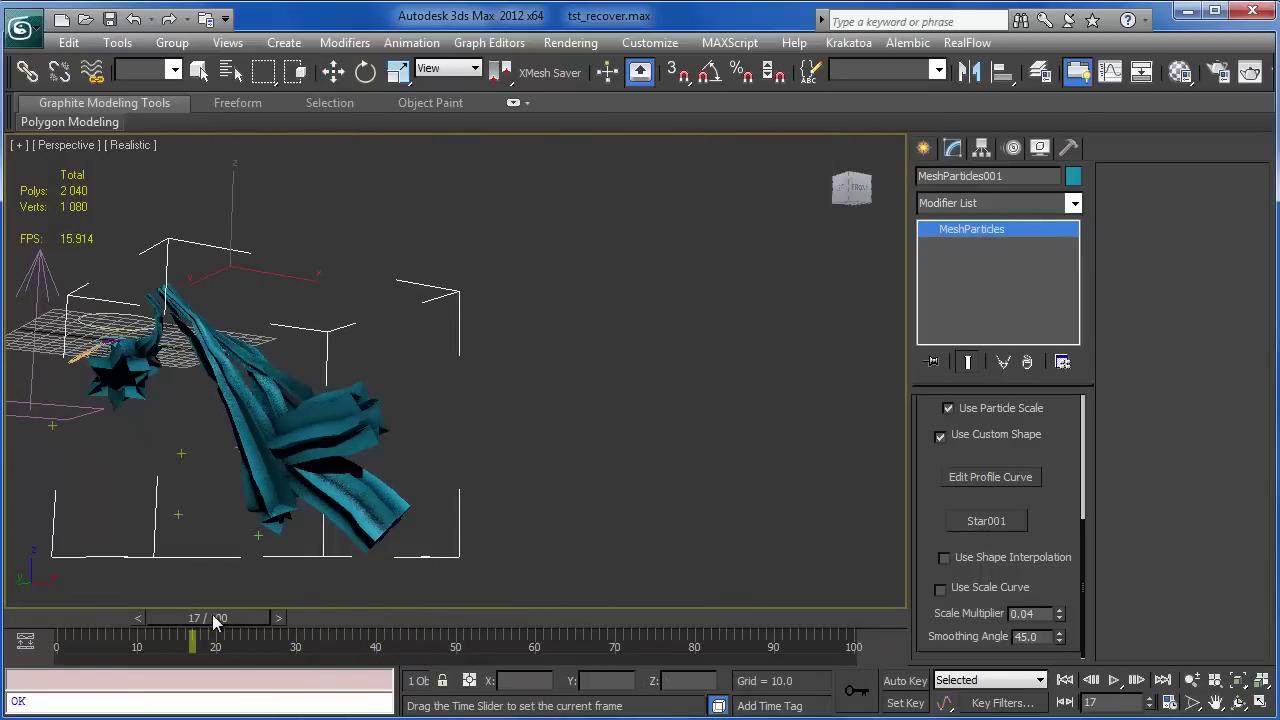
key(w)
mouse_move(374, 551)
alt+middle_down()
mouse_move(266, 560)
mouse_move(314, 560)
mouse_move(245, 602)
alt+middle_up()
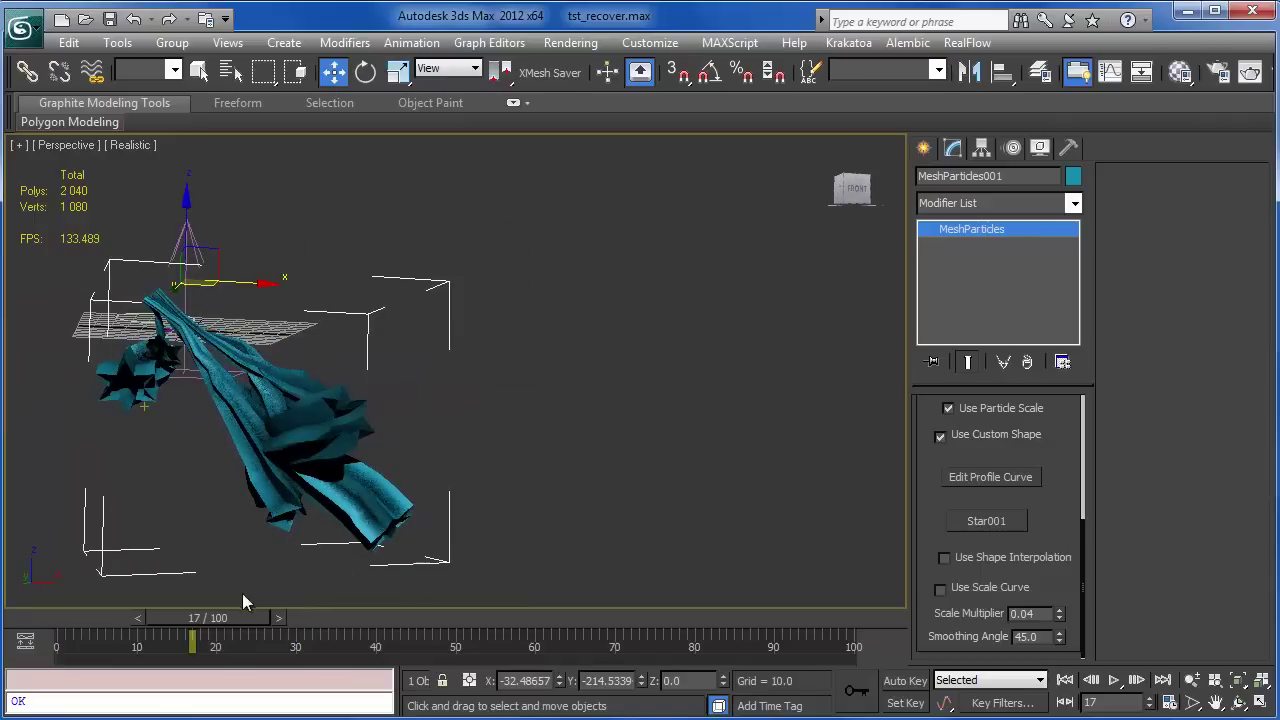
drag(245, 617, 322, 617)
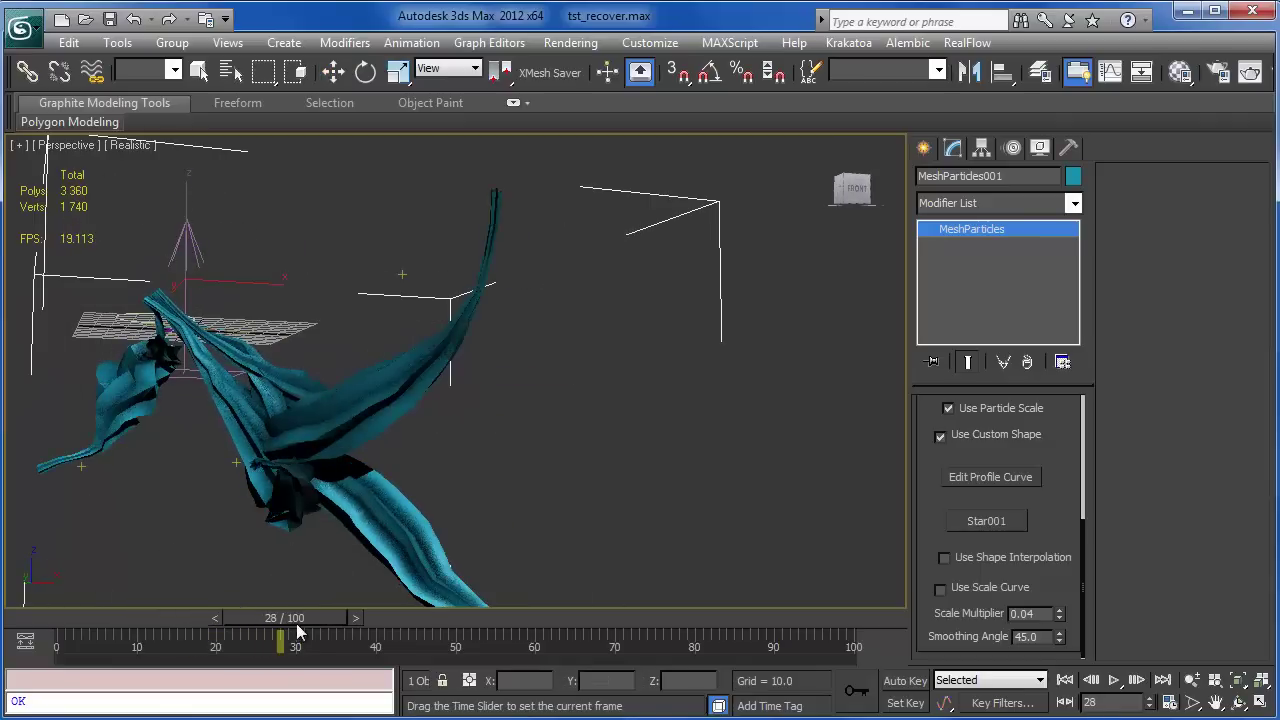
click(945, 590)
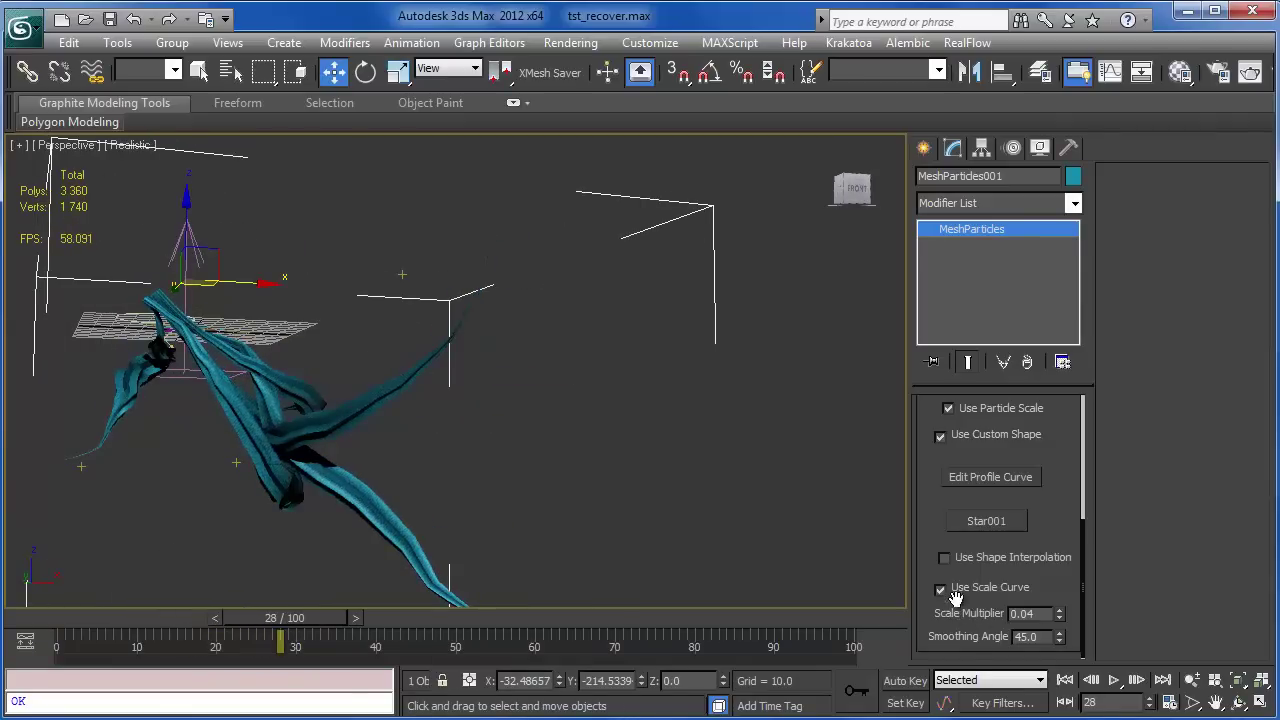
Open the scale profile curve, drop its end point to 0 and adjust the start height
click(968, 479)
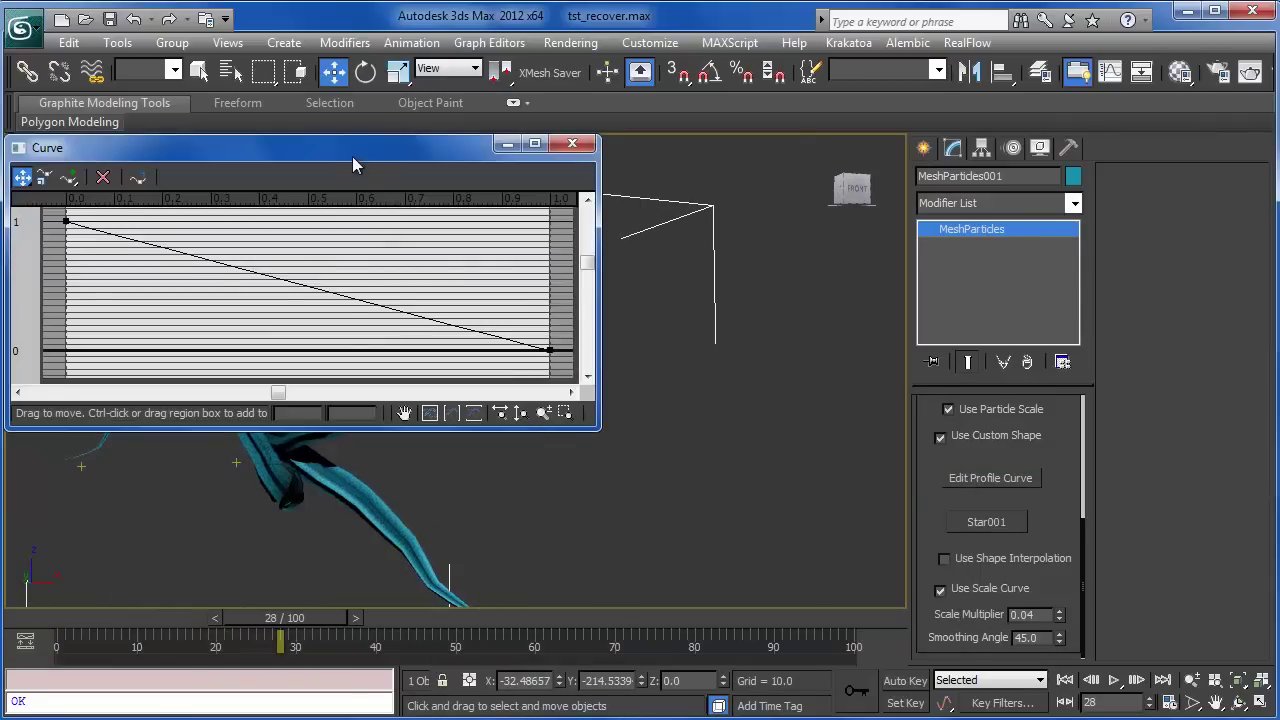
drag(352, 156, 779, 208)
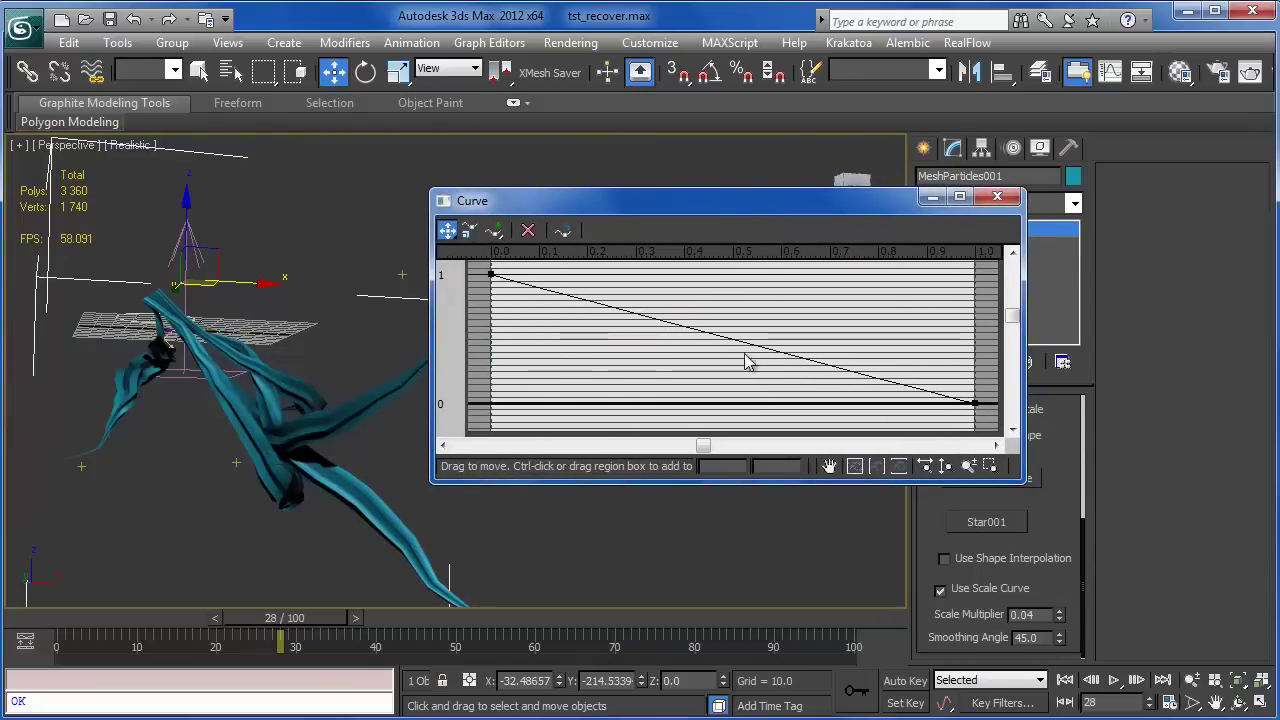
drag(975, 403, 977, 274)
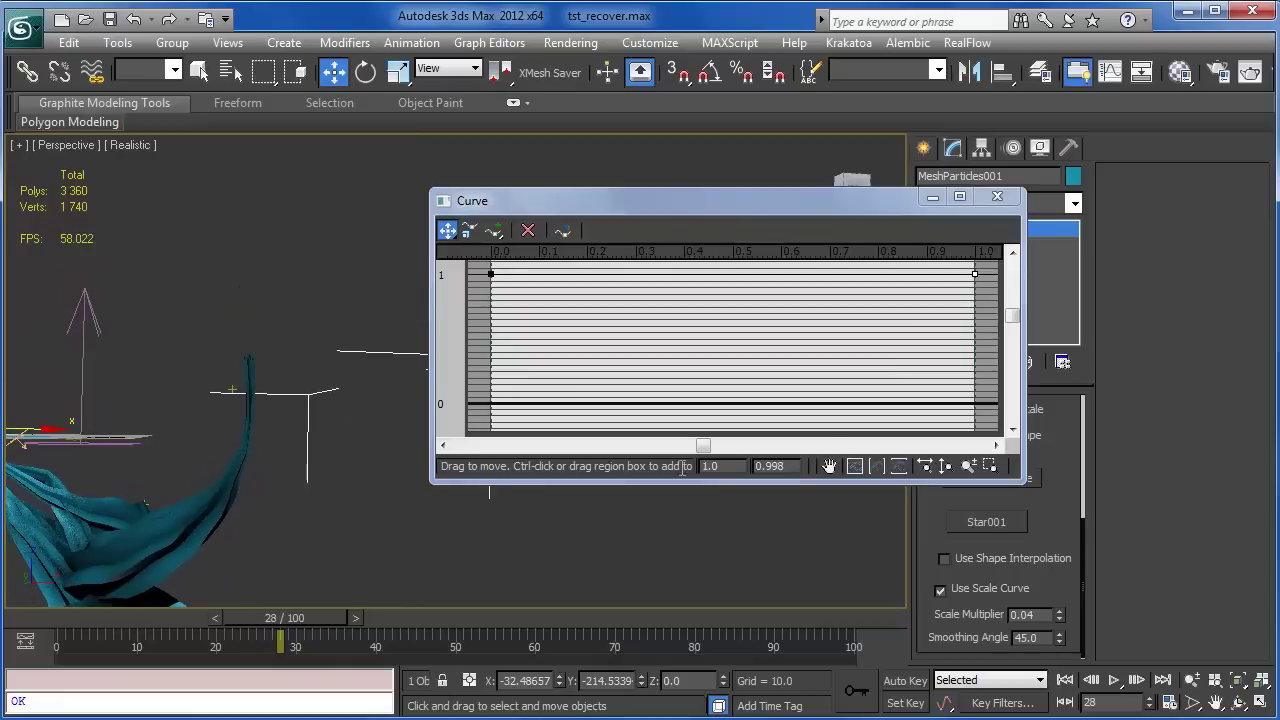
mouse_move(975, 274)
mouse_down()
mouse_move(965, 364)
mouse_move(980, 258)
mouse_move(971, 400)
mouse_up()
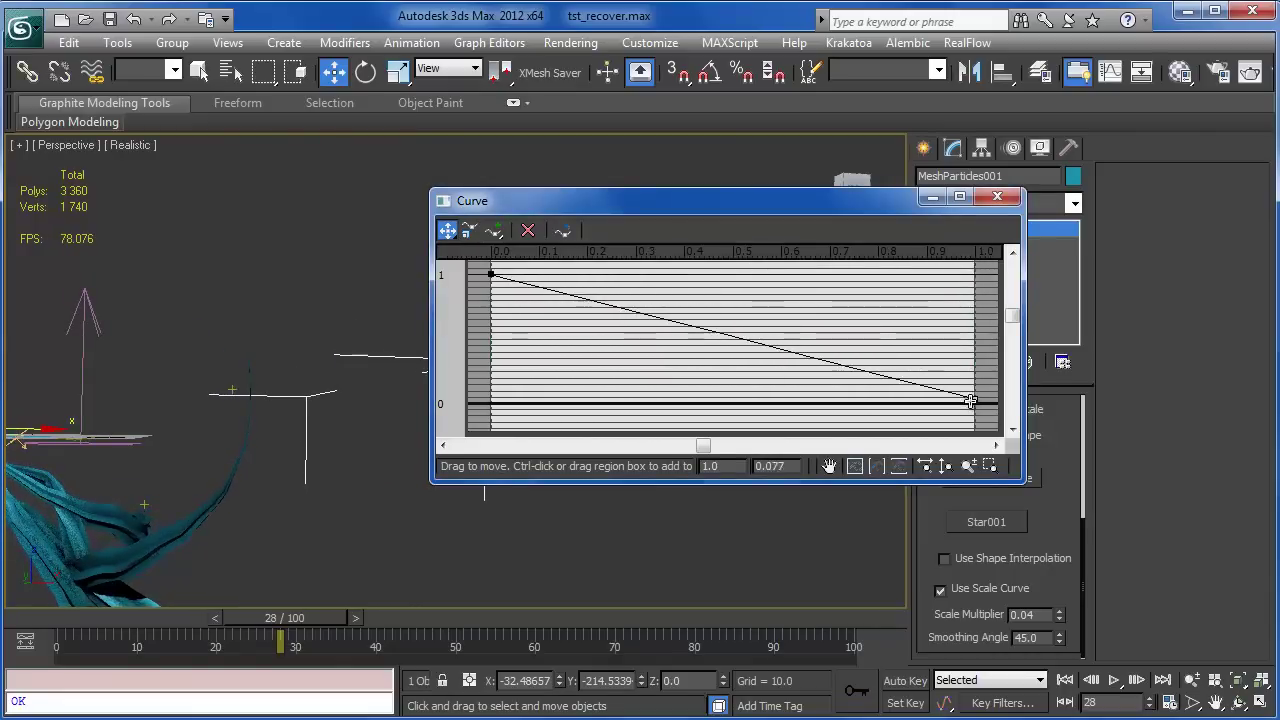
mouse_move(491, 273)
mouse_down()
mouse_move(489, 396)
mouse_move(500, 351)
mouse_move(486, 400)
mouse_move(486, 286)
mouse_up()
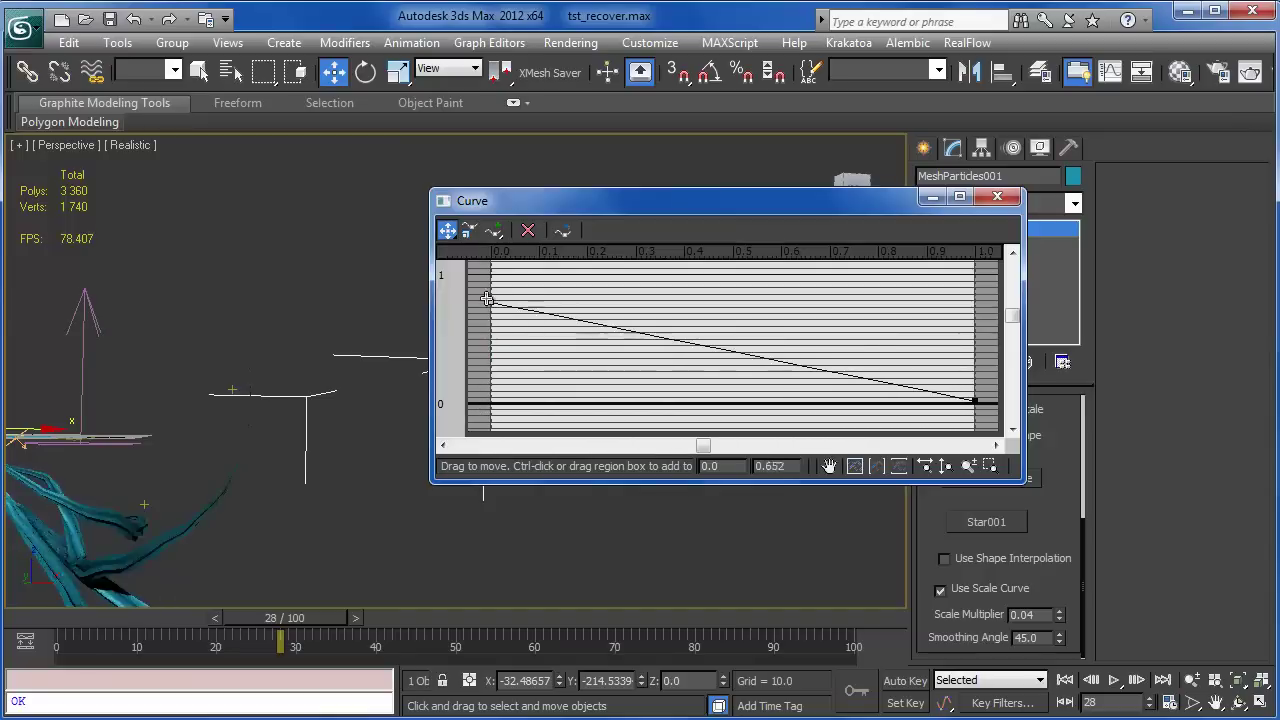
Insert points and shape the curve into a zigzag with two peaks between 1 and 0
click(493, 230)
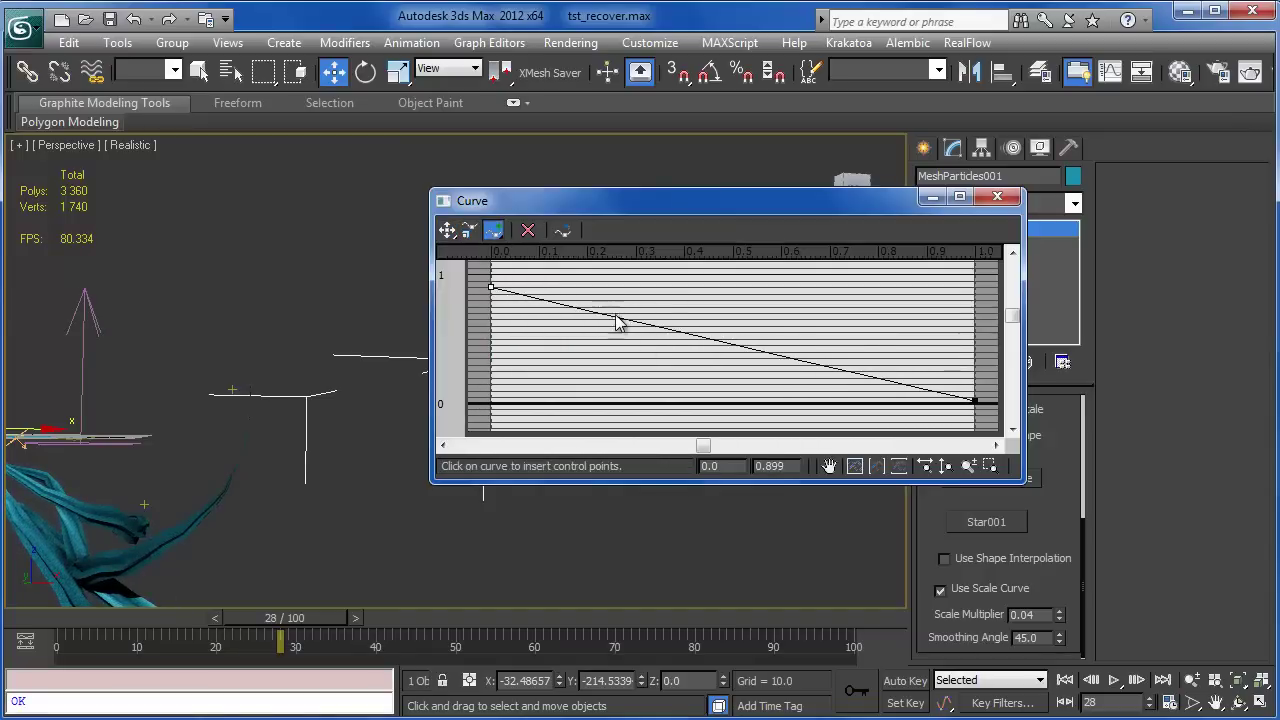
click(704, 337)
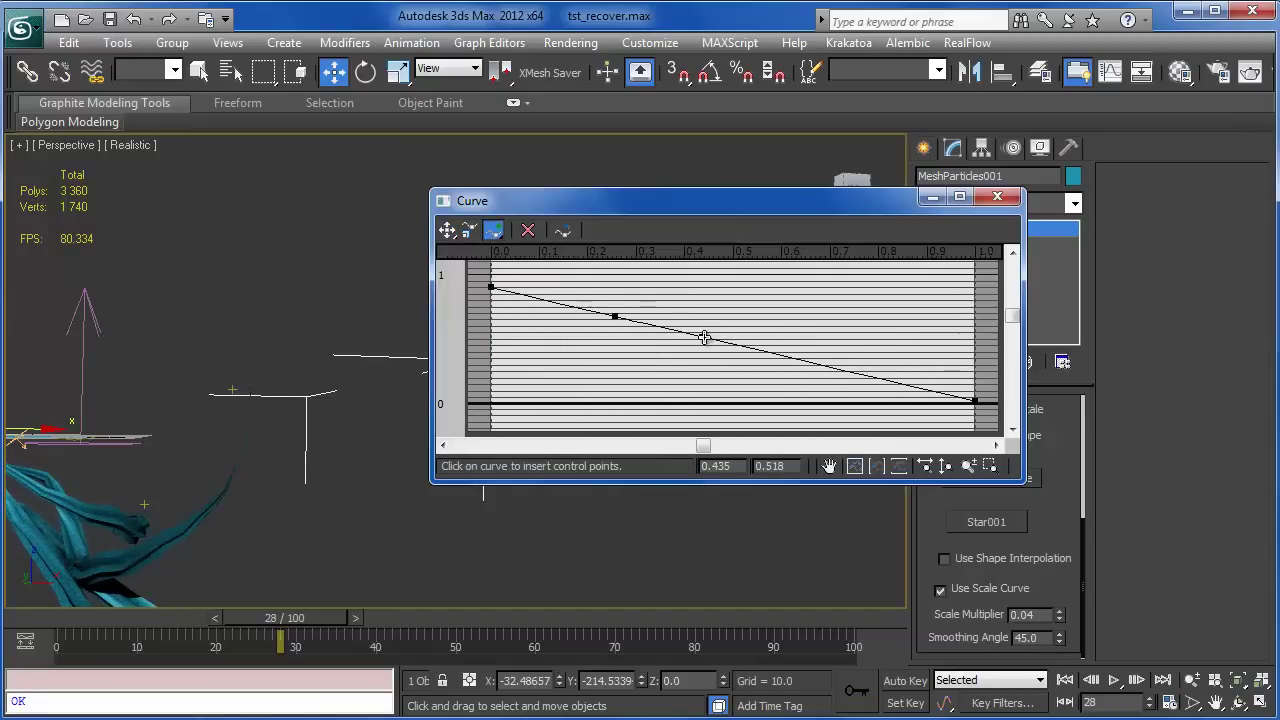
click(447, 230)
drag(614, 316, 591, 390)
drag(702, 337, 690, 262)
drag(799, 358, 799, 401)
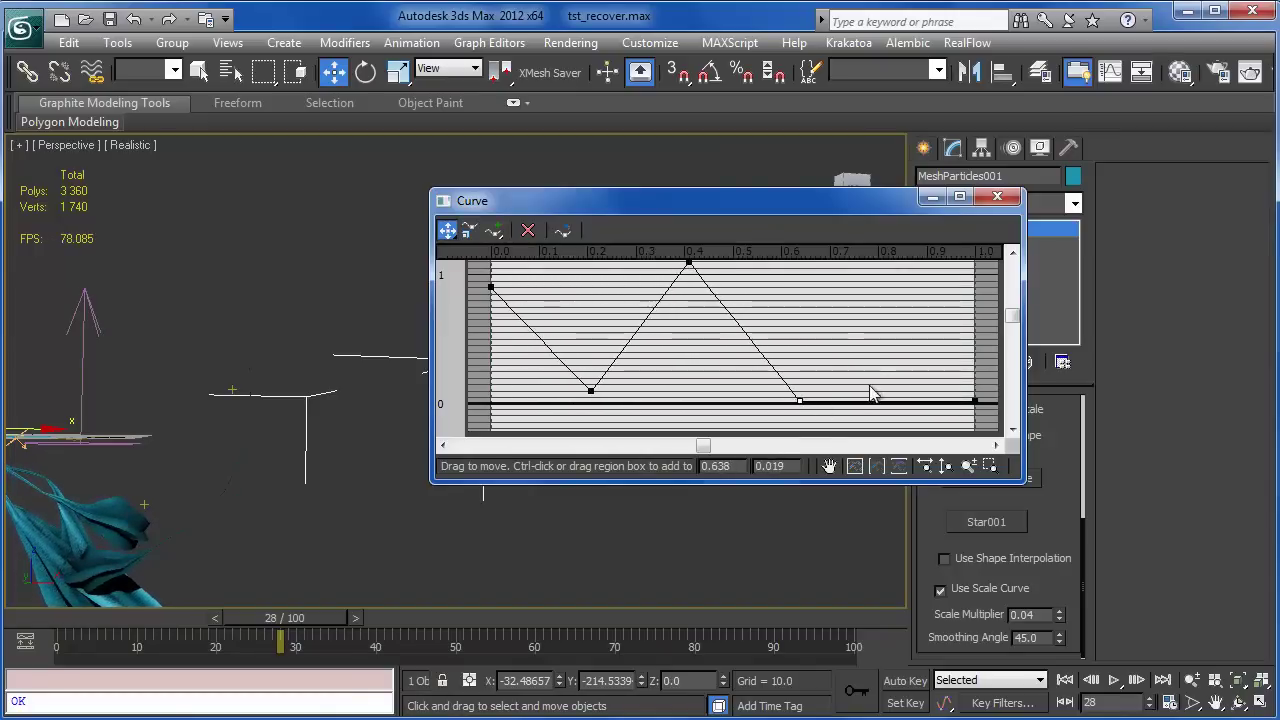
click(493, 230)
click(887, 401)
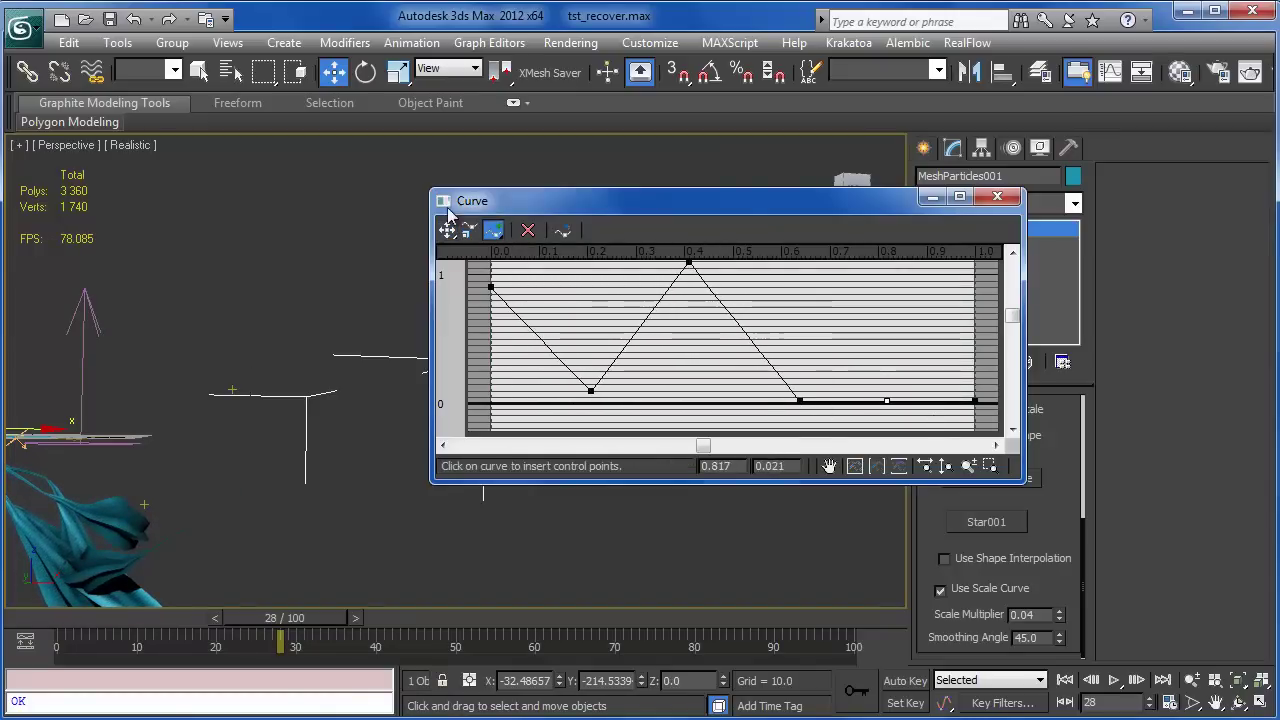
click(447, 230)
drag(884, 401, 888, 261)
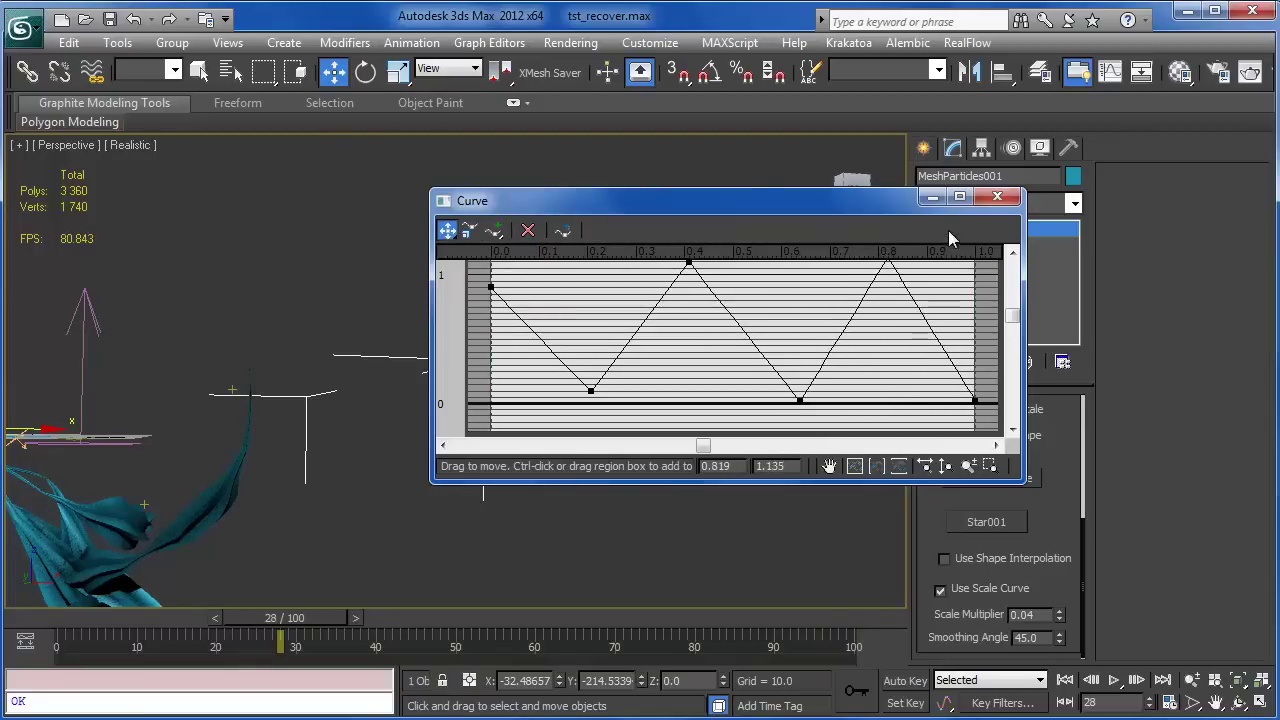
Close the curve editor and play through frames to preview the tapered ribbons
click(997, 197)
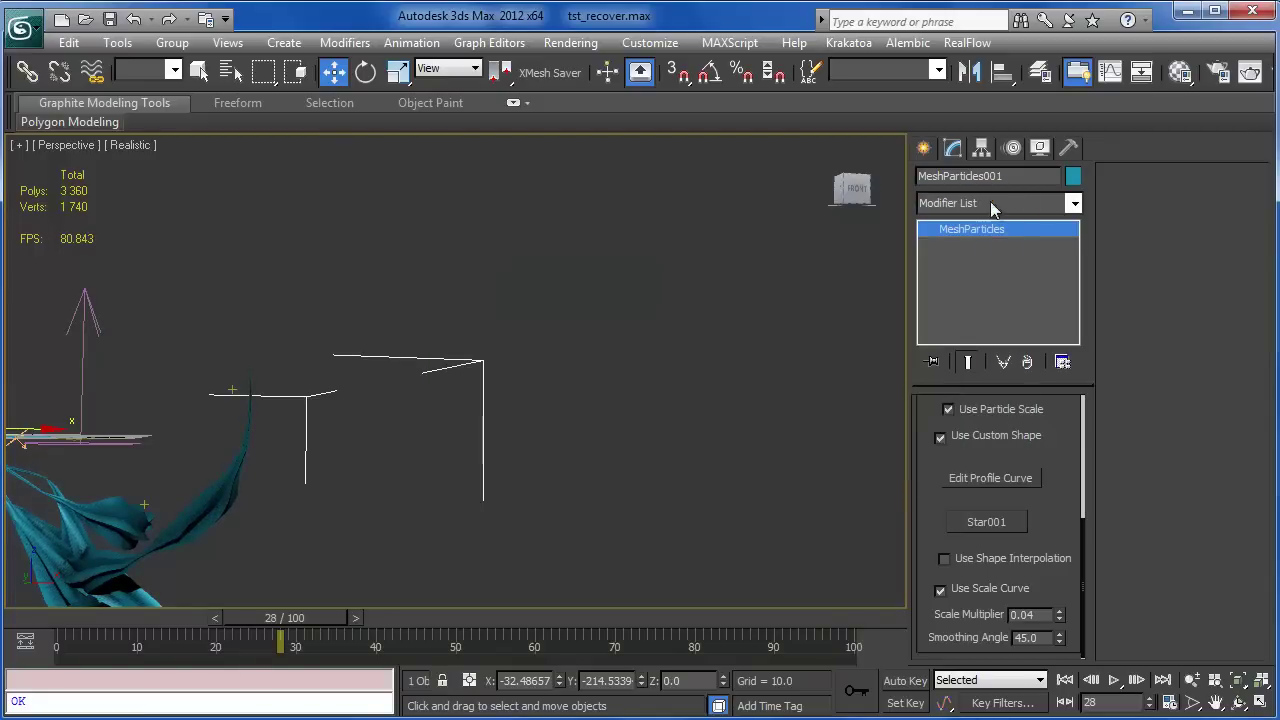
drag(293, 622, 745, 617)
scroll(553, 436, down, 5)
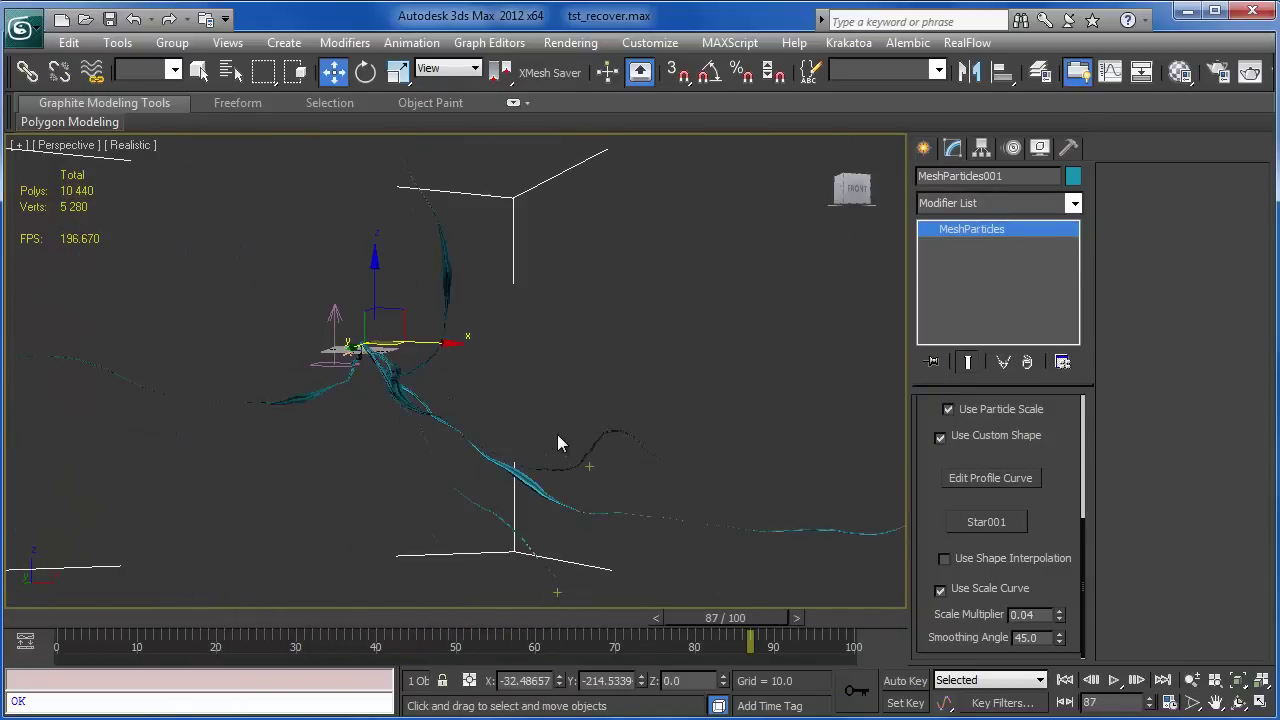
alt+middle_drag(557, 434, 529, 518)
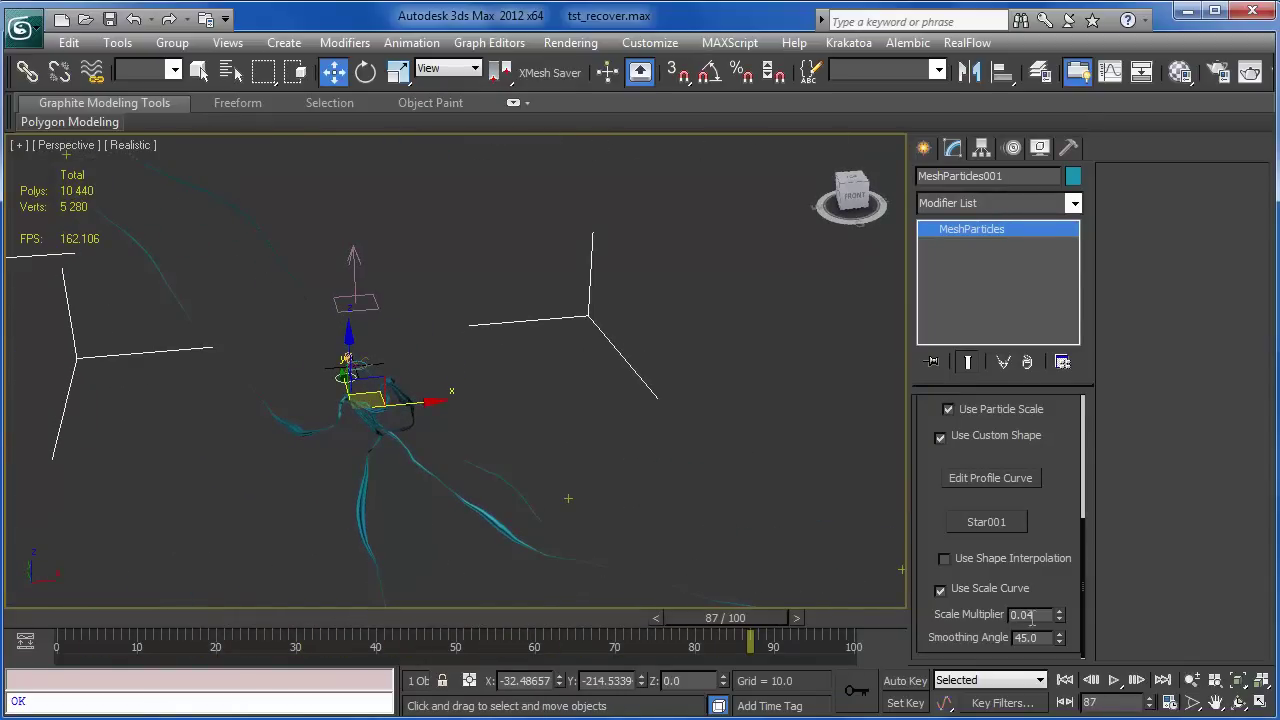
Set Scale Multiplier to 0.1 and review the wider ribbons at later frames
key(Return)
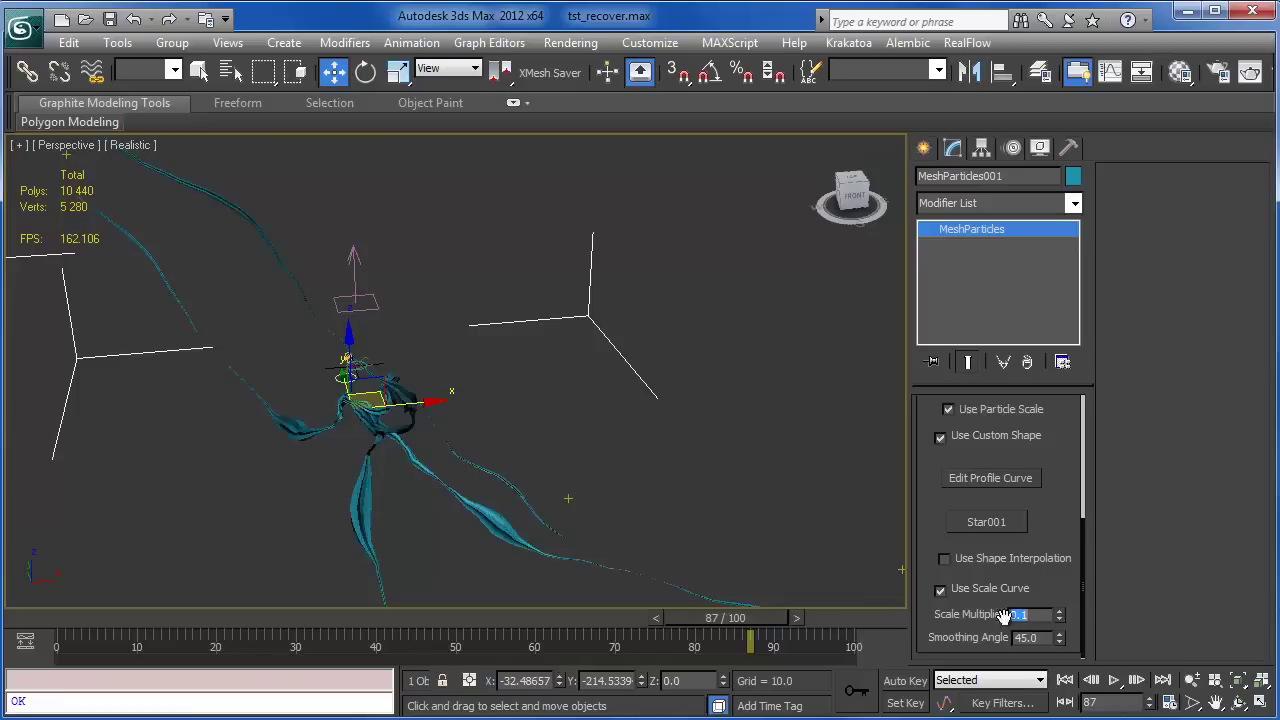
mouse_move(733, 620)
mouse_down()
mouse_move(193, 623)
mouse_move(834, 626)
mouse_up()
key(w)
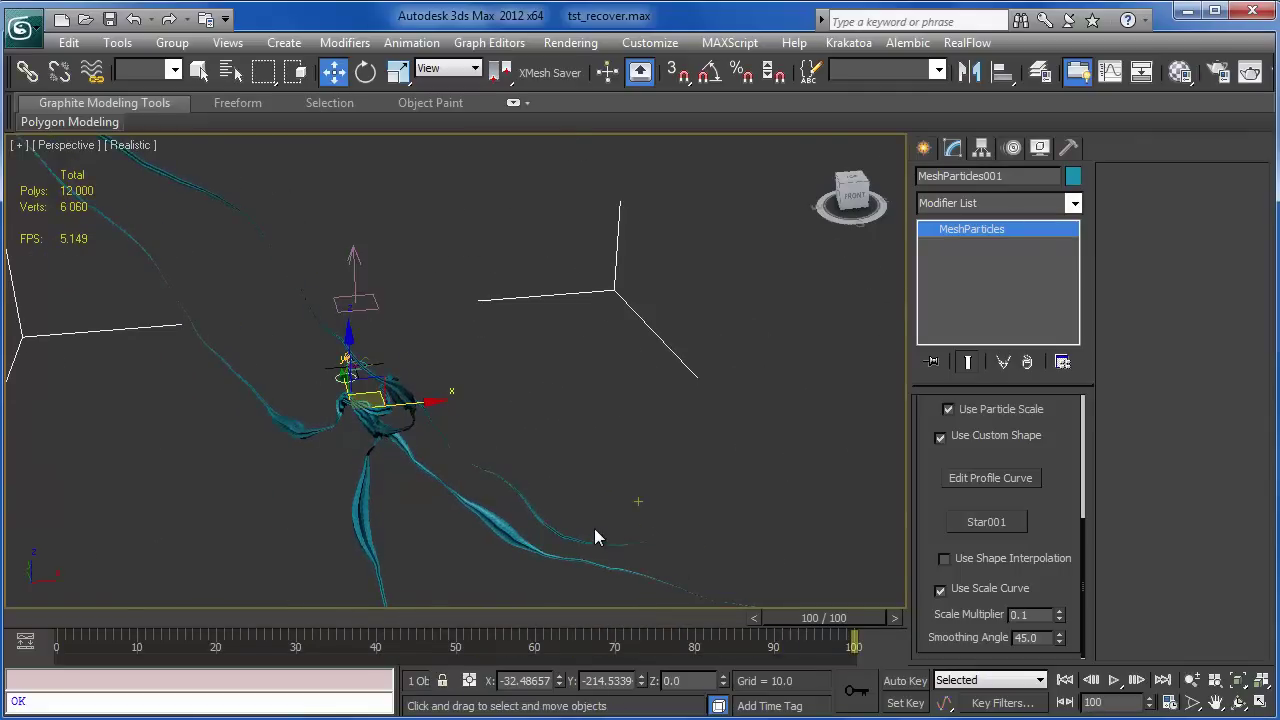
mouse_move(594, 528)
alt+middle_down()
mouse_move(696, 528)
mouse_move(777, 473)
mouse_move(273, 634)
alt+middle_up()
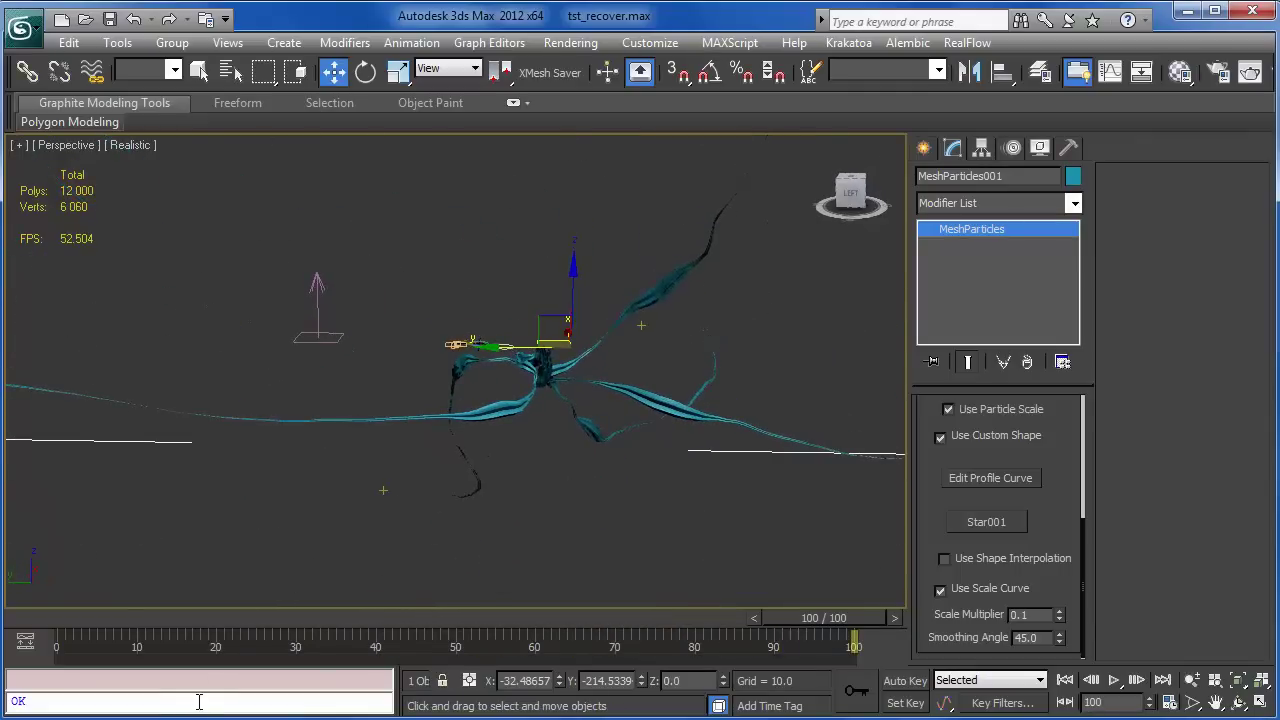
Check Particle View, then recalculate the MeshParticles001 ribbon mesh
key(6)
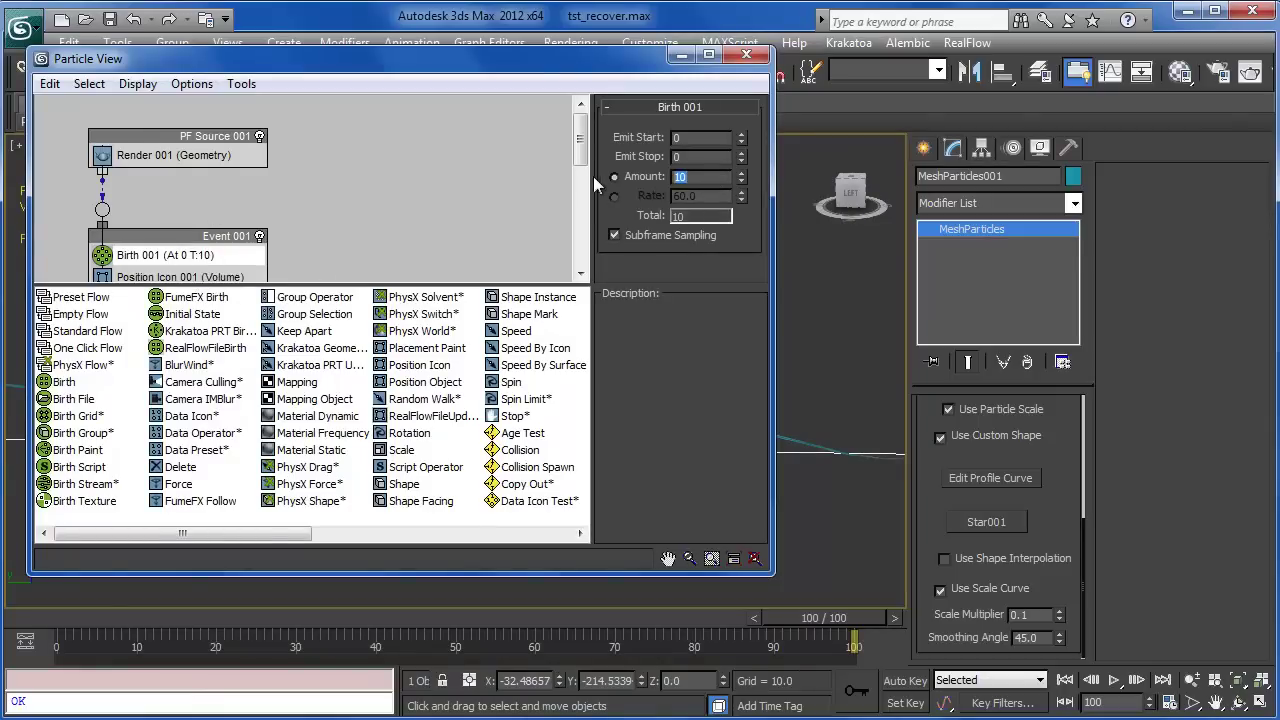
key(6)
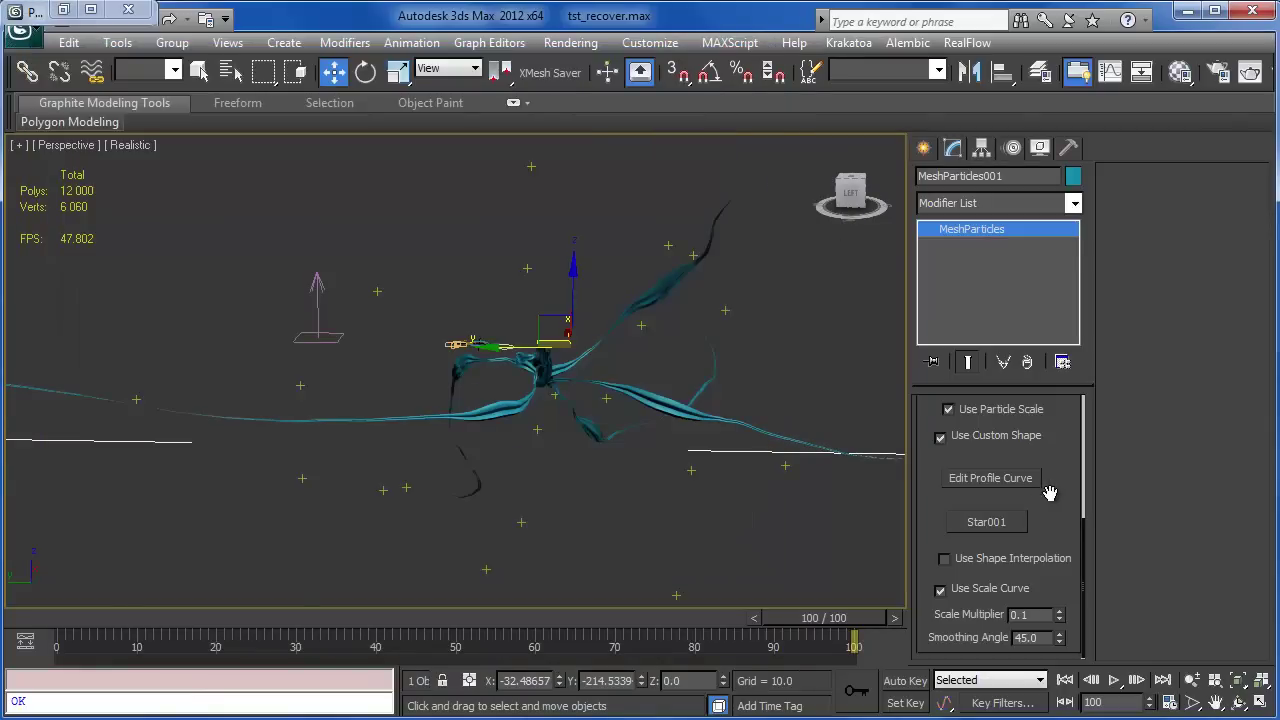
scroll(1049, 492, up, 3)
scroll(1057, 560, up, 2)
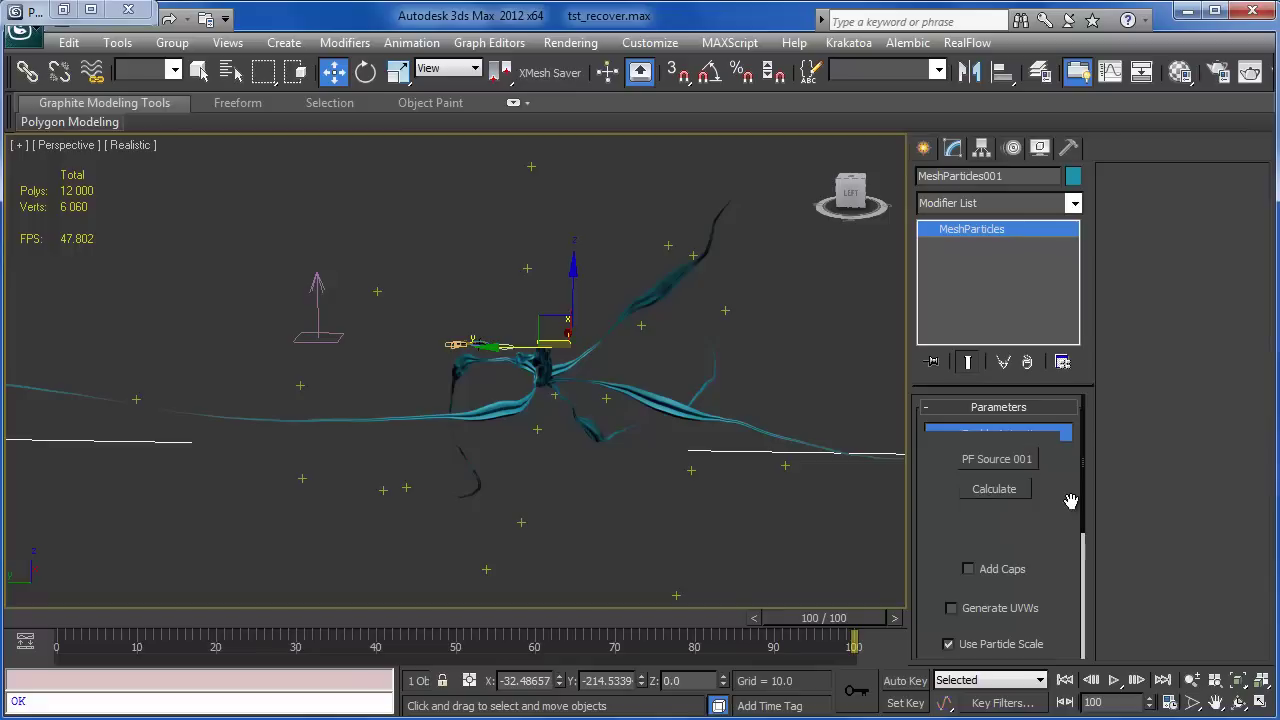
drag(1071, 500, 1074, 595)
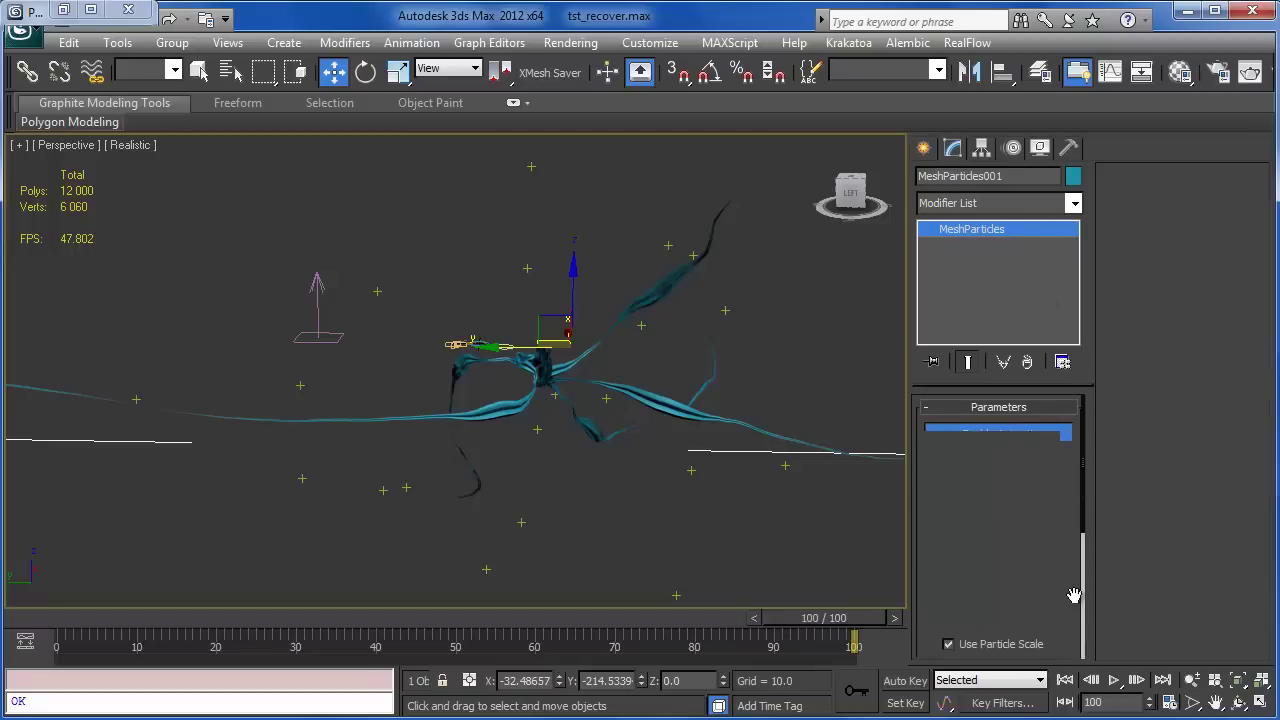
click(980, 487)
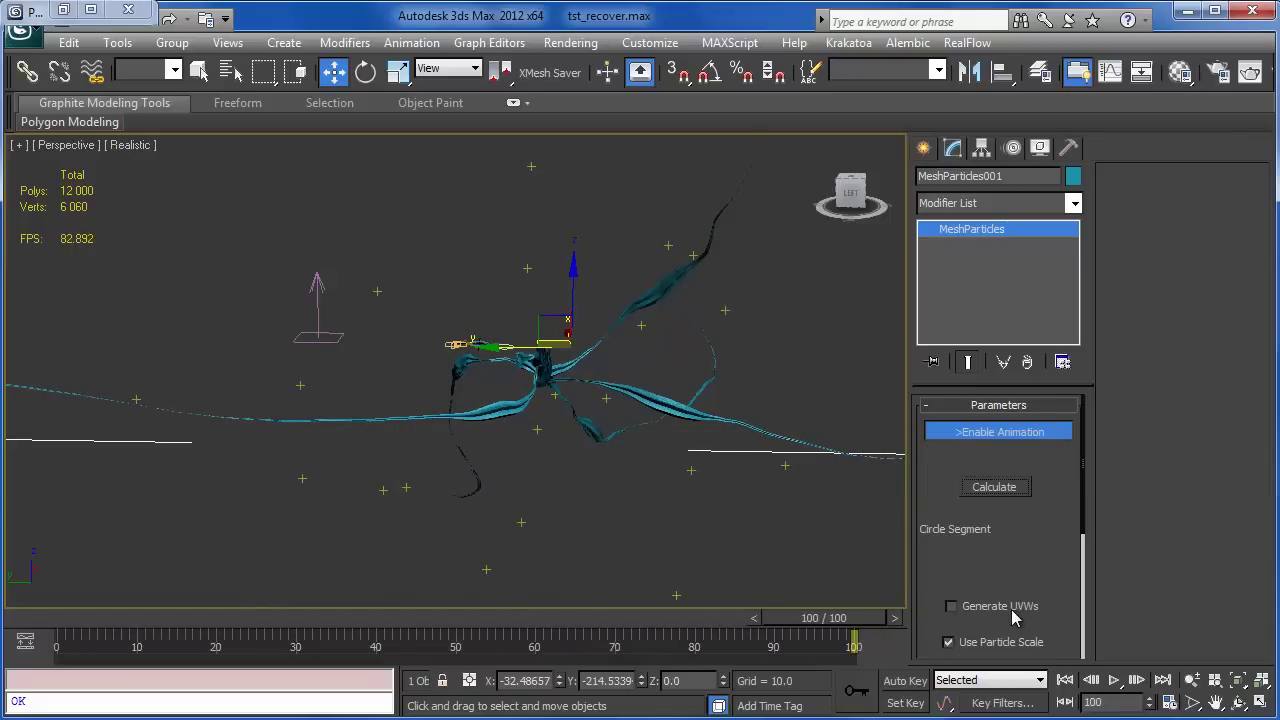
Scrub to frame 67 and recentre the view on the 80 400-polygon ribbon burst
scroll(1070, 511, down, 1)
scroll(1060, 540, down, 4)
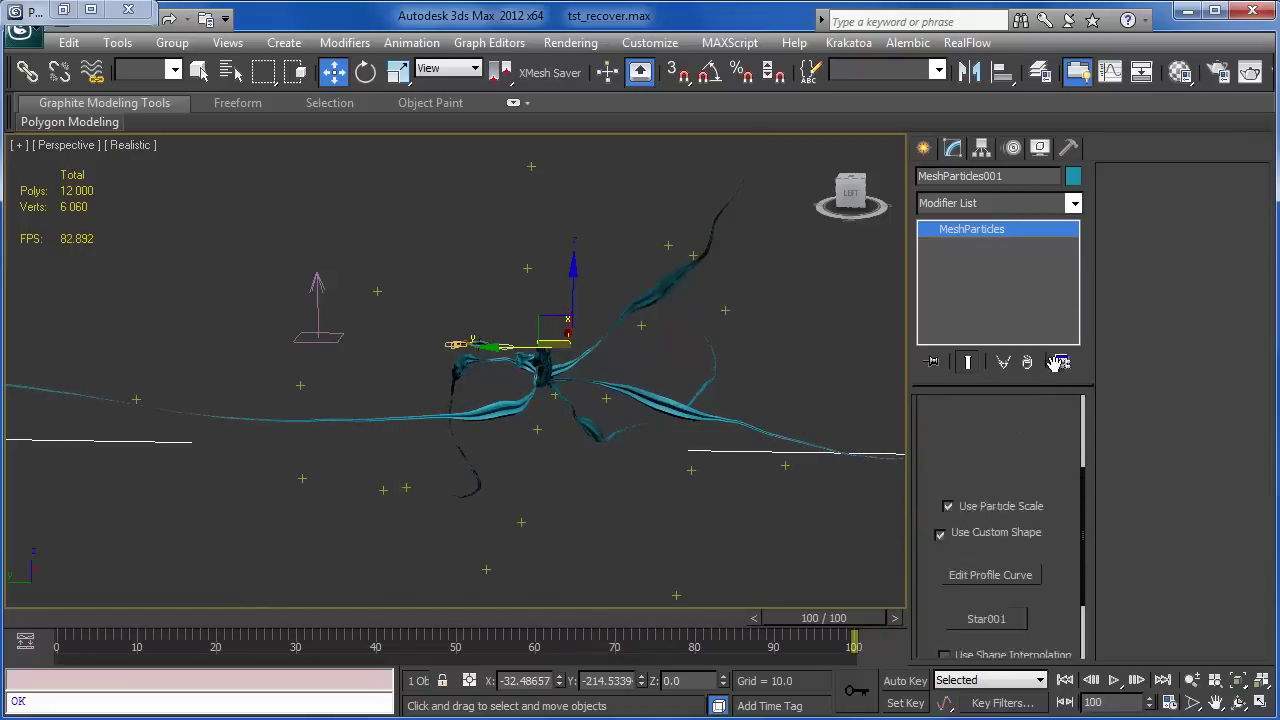
drag(1062, 378, 1060, 615)
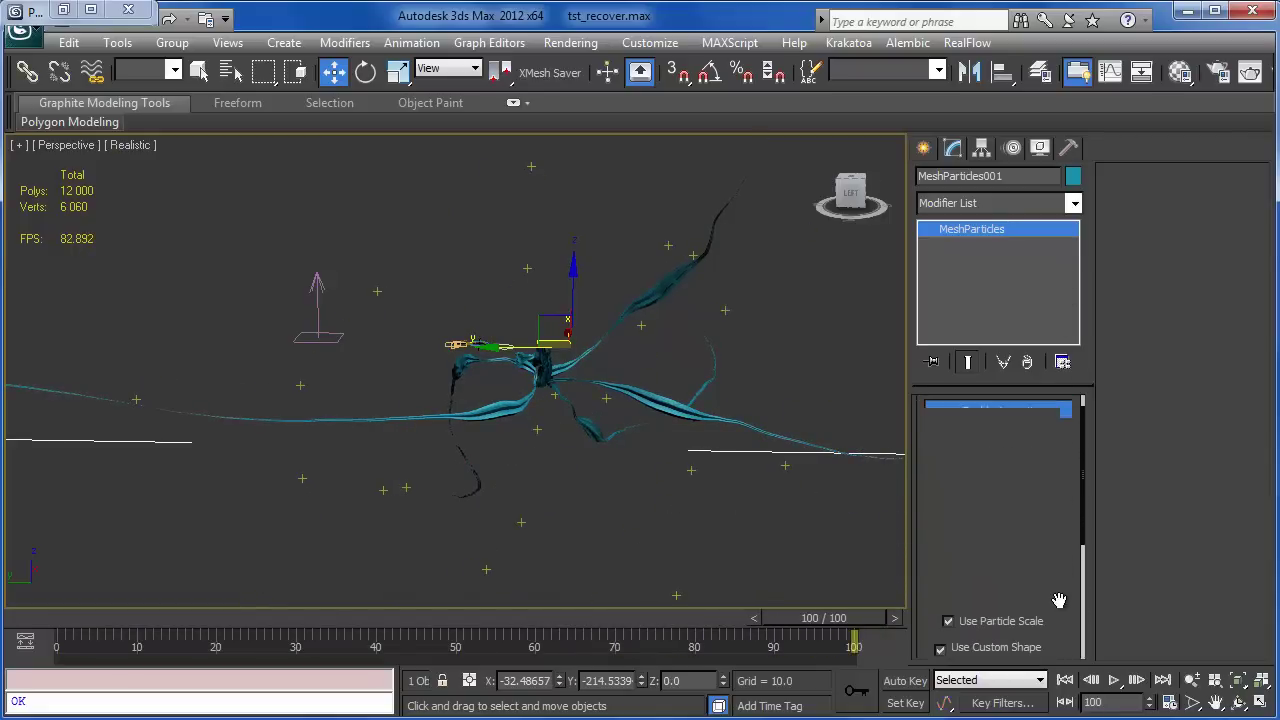
drag(815, 625, 720, 627)
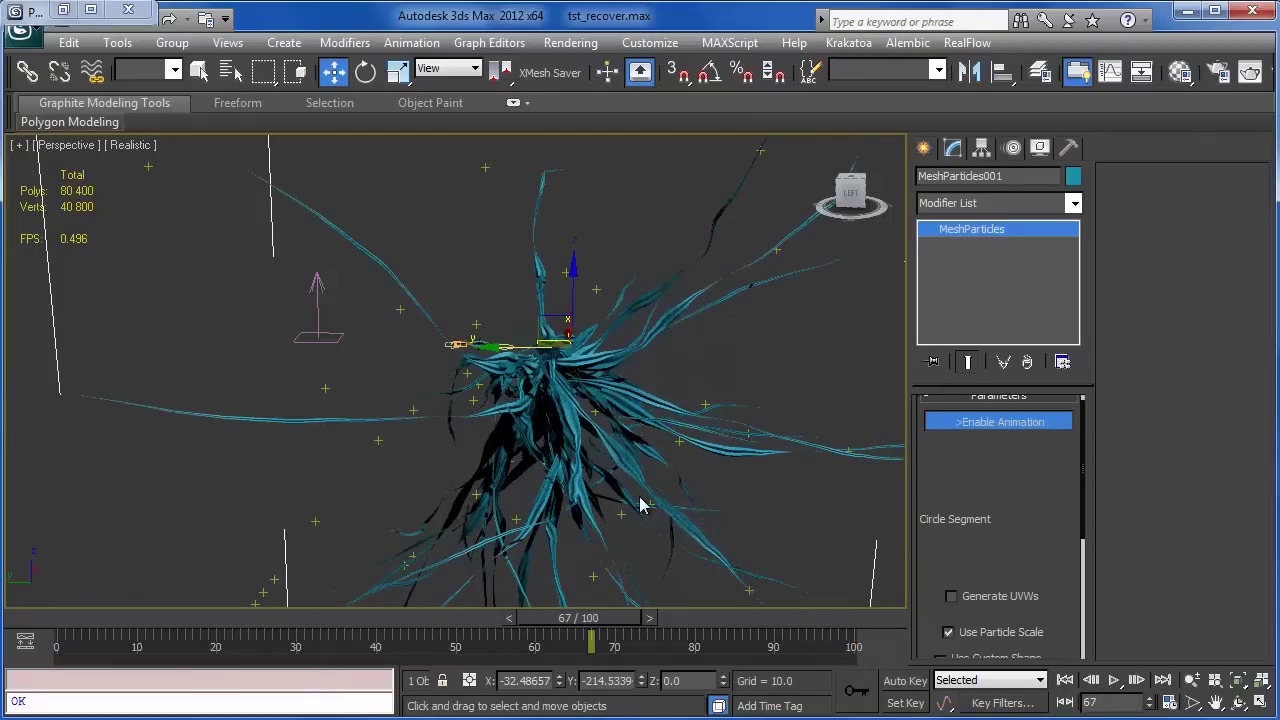
middle_drag(641, 505, 657, 443)
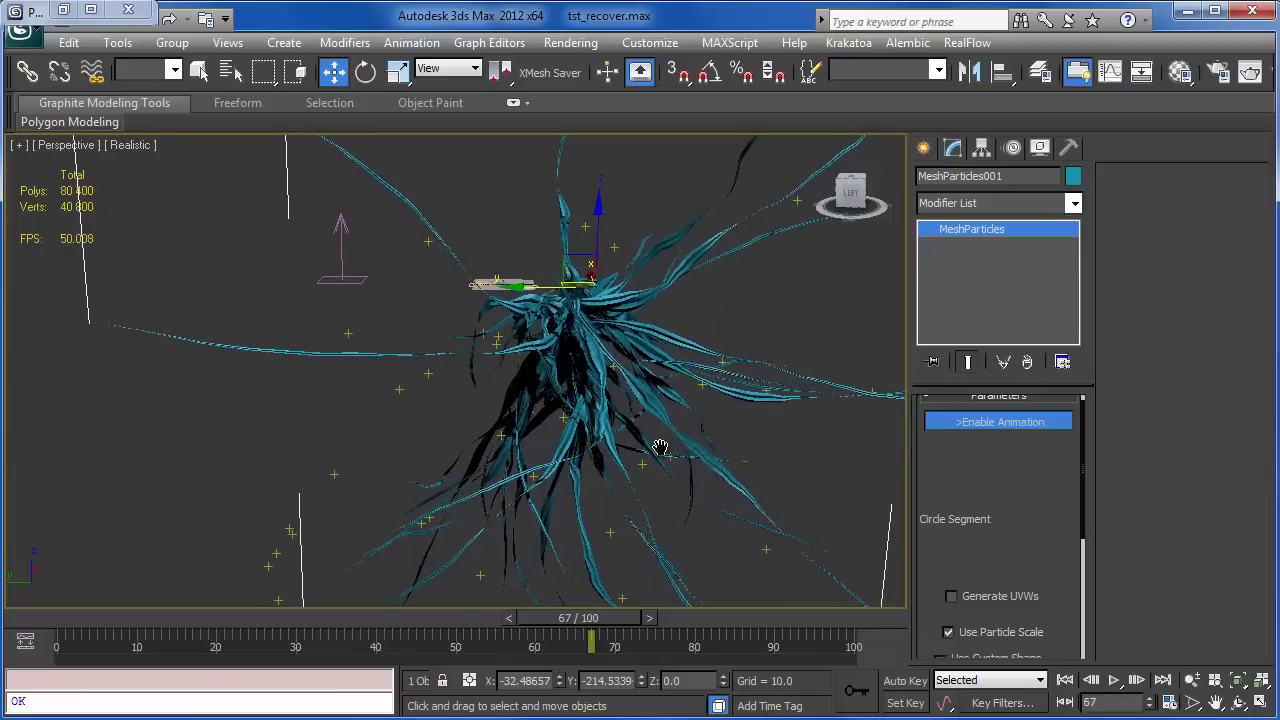
Turn off Use Custom Shape so the strands drop the star profile, checking frames 66 and 52
click(954, 150)
scroll(586, 460, up, 2)
scroll(603, 486, up, 2)
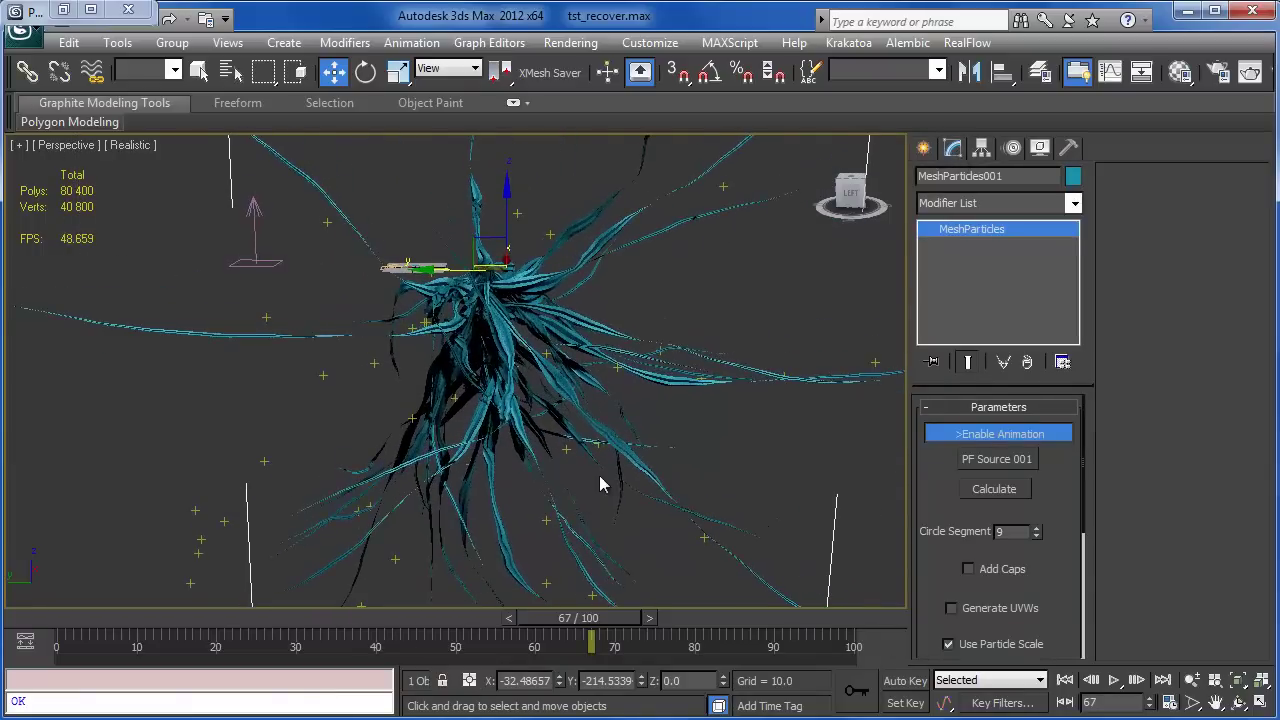
scroll(600, 503, up, 3)
scroll(597, 491, up, 5)
scroll(597, 491, down, 10)
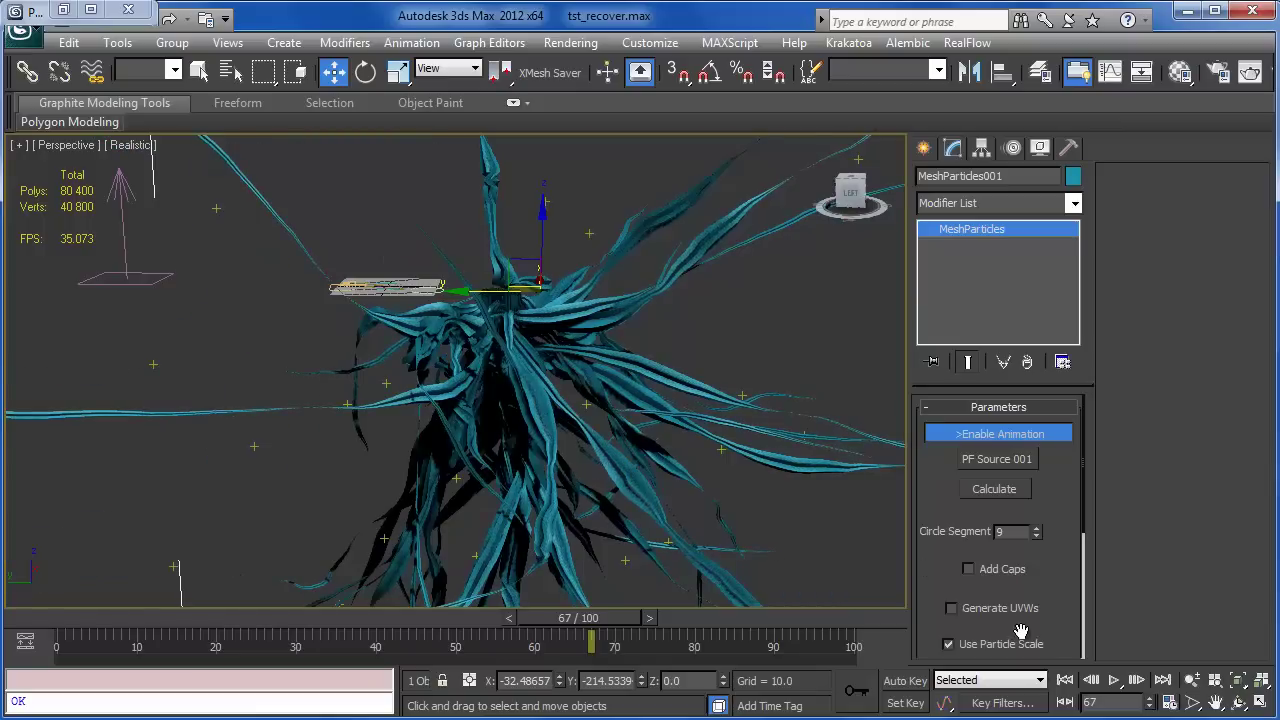
scroll(1066, 614, down, 5)
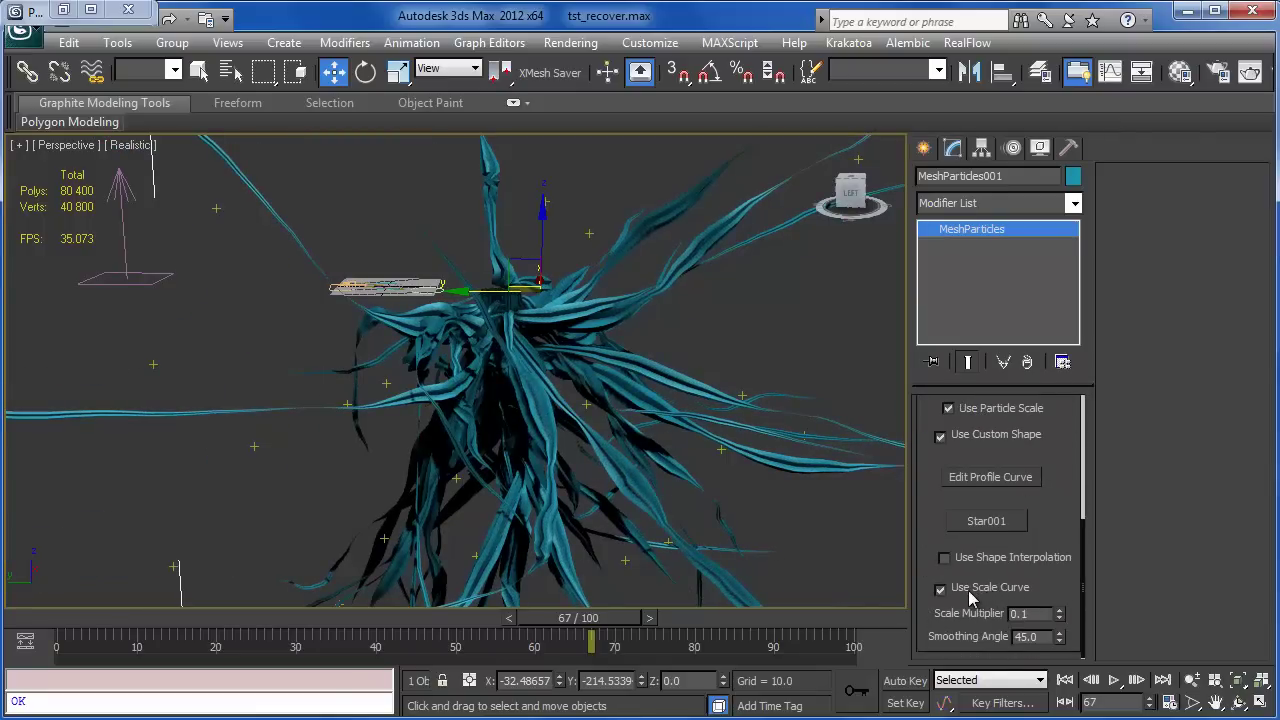
click(957, 440)
drag(568, 620, 560, 621)
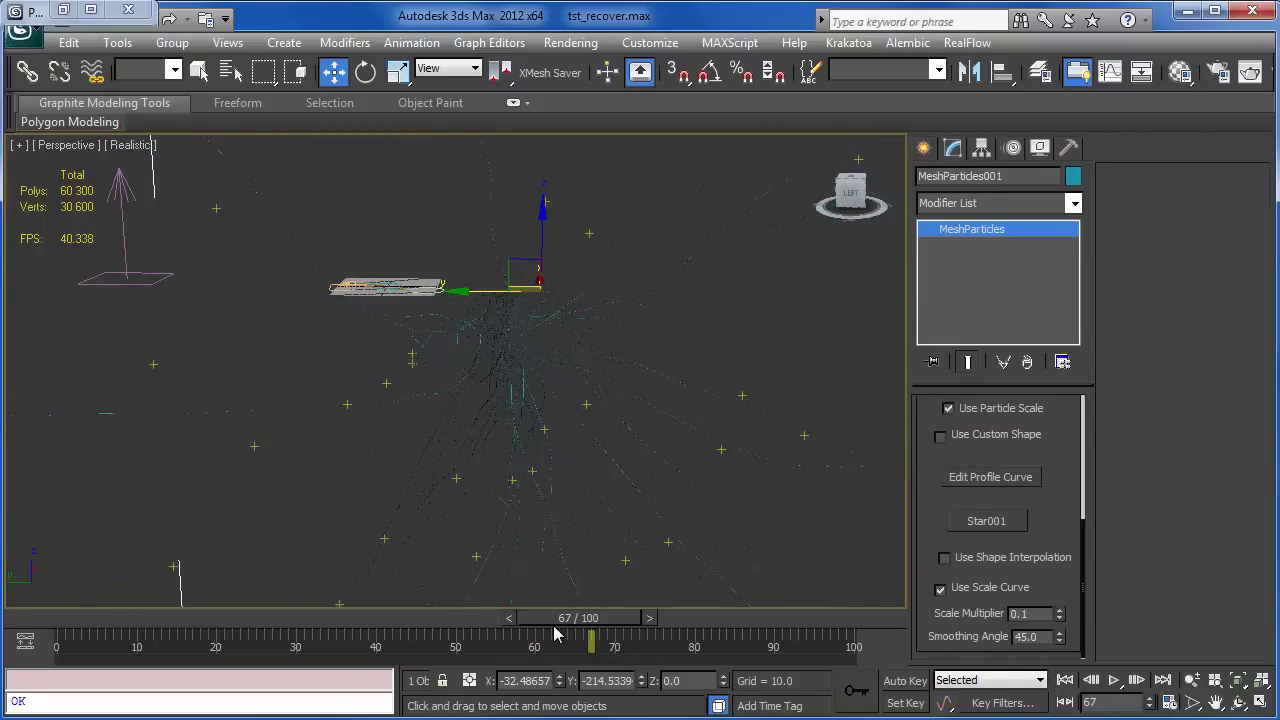
click(466, 619)
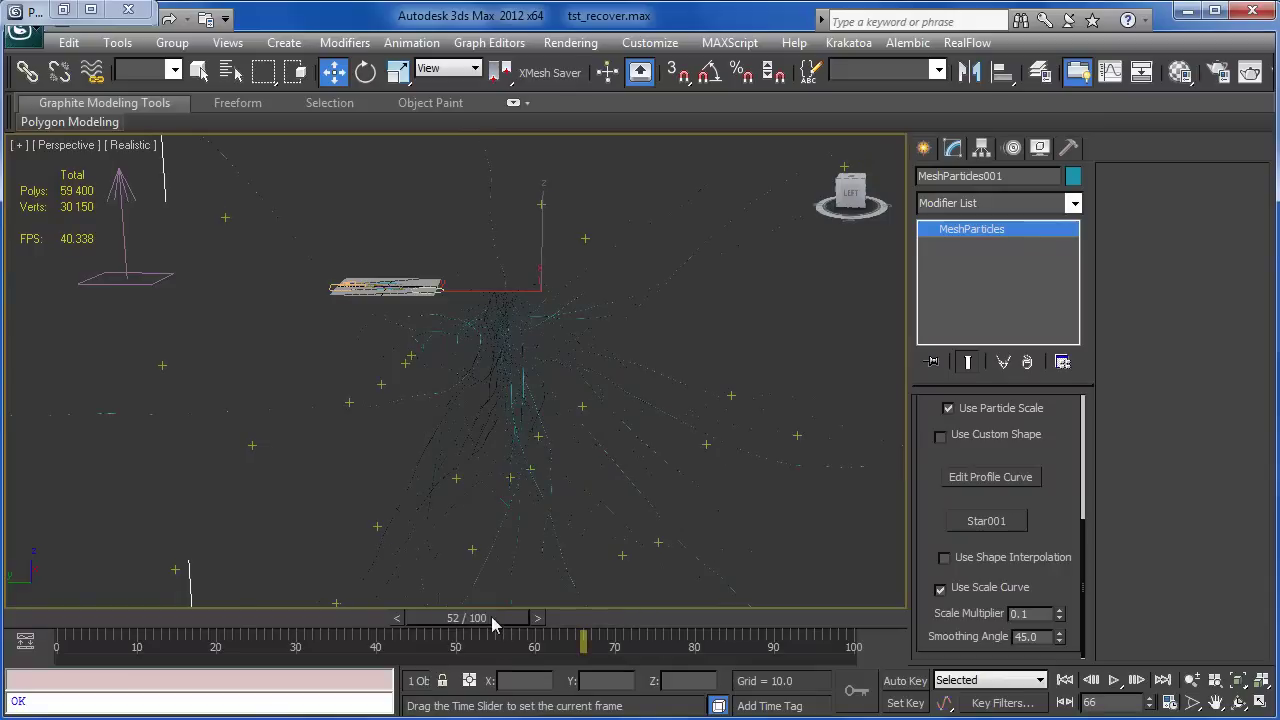
Set the MeshParticles Scale Multiplier to 2.0 and scrub the animation to watch thicker strands regrow
double_click(1037, 614)
text(1)
key(Return)
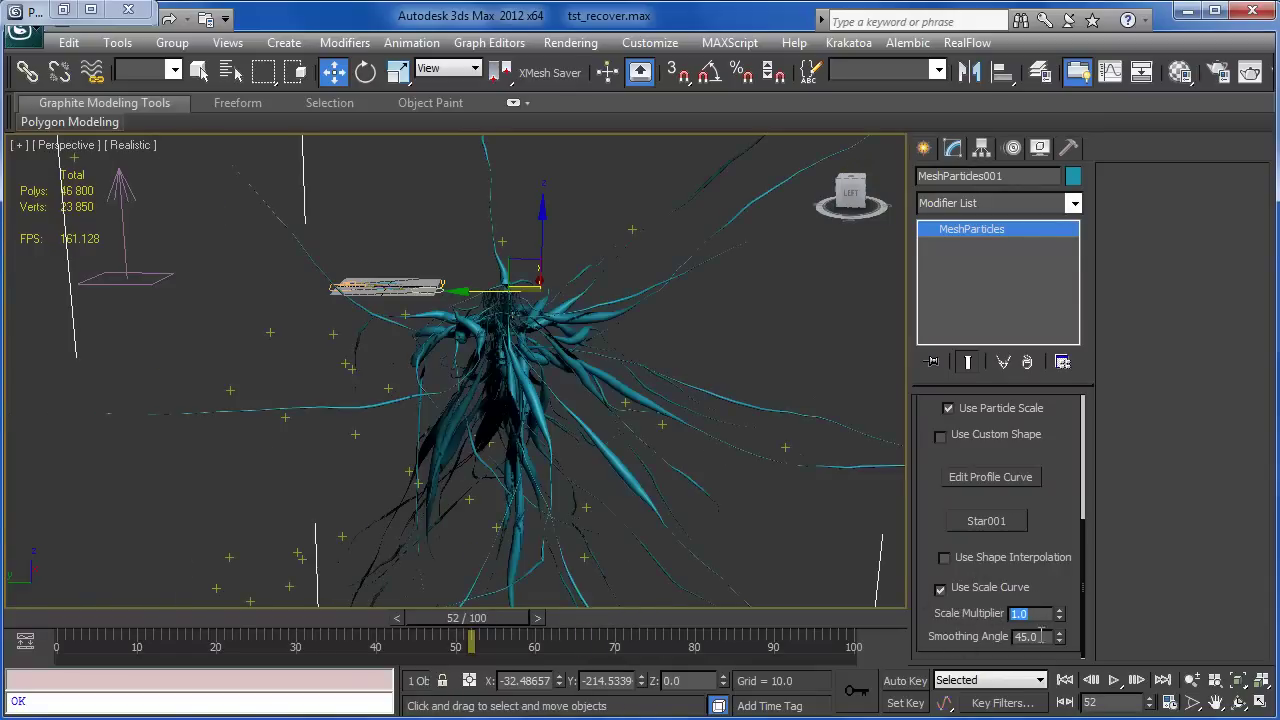
text(2)
key(Return)
drag(474, 624, 466, 625)
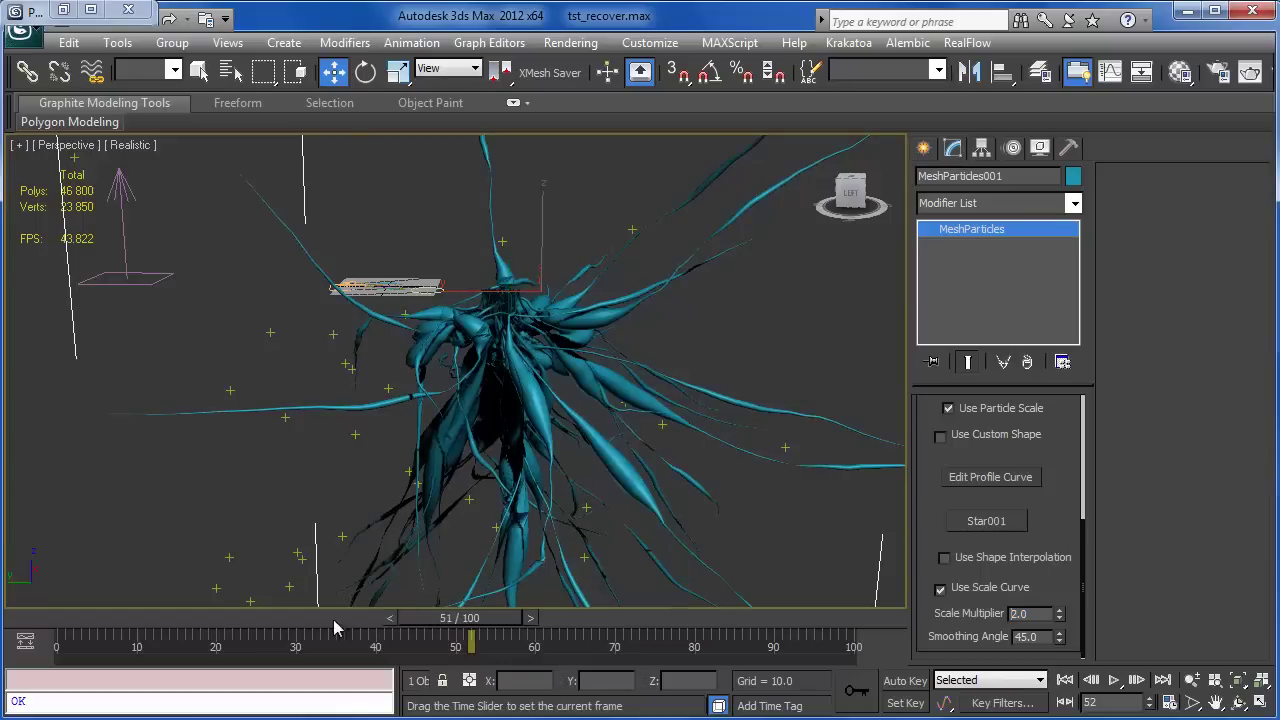
mouse_move(105, 626)
mouse_down()
mouse_move(652, 674)
mouse_move(716, 576)
mouse_up()
Frame the strands in the viewport and set the Scale Multiplier to 10.0
key(w)
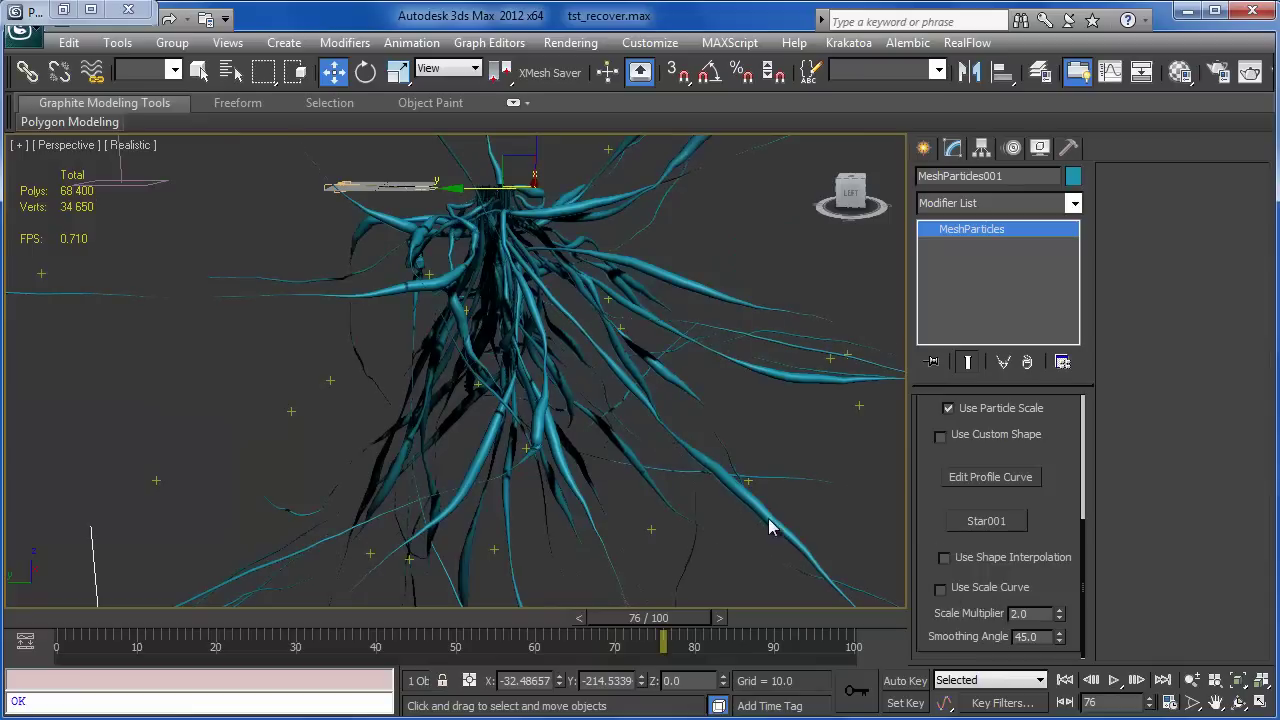
scroll(763, 503, up, 3)
scroll(557, 394, up, 3)
mouse_move(557, 394)
middle_down()
mouse_move(311, 209)
mouse_move(68, 97)
middle_up()
scroll(951, 507, up, 2)
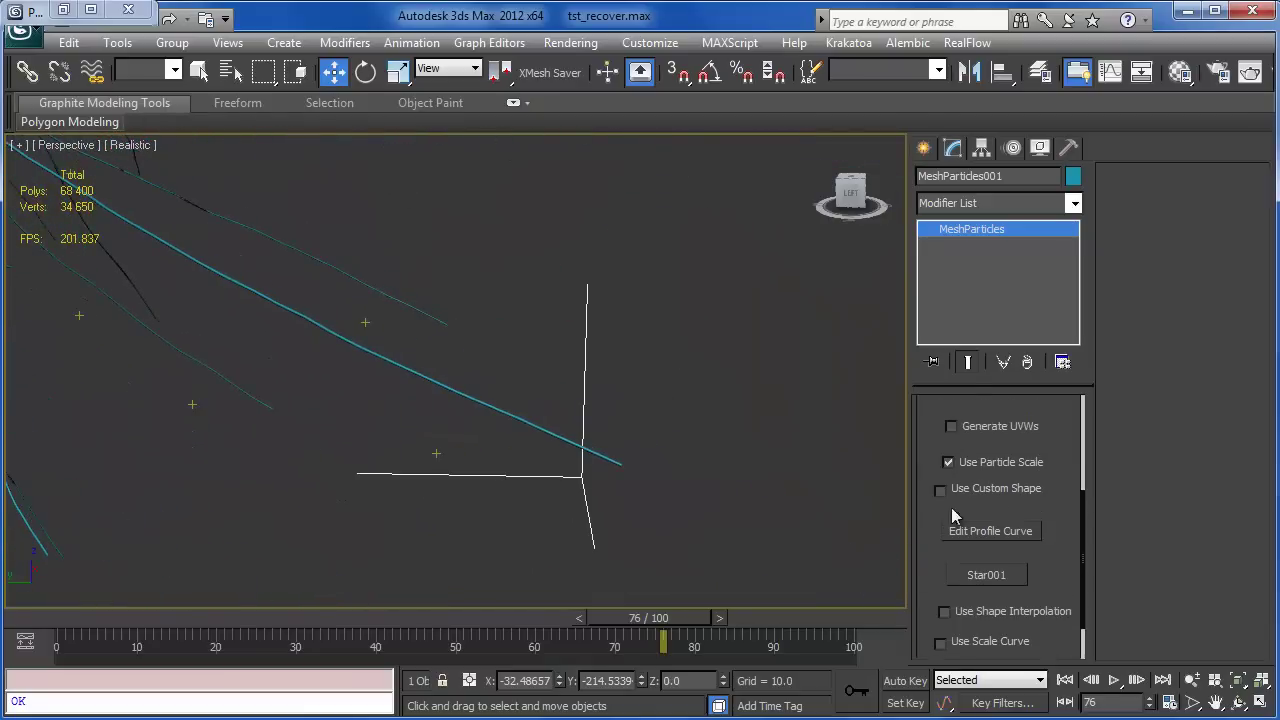
scroll(637, 483, down, 3)
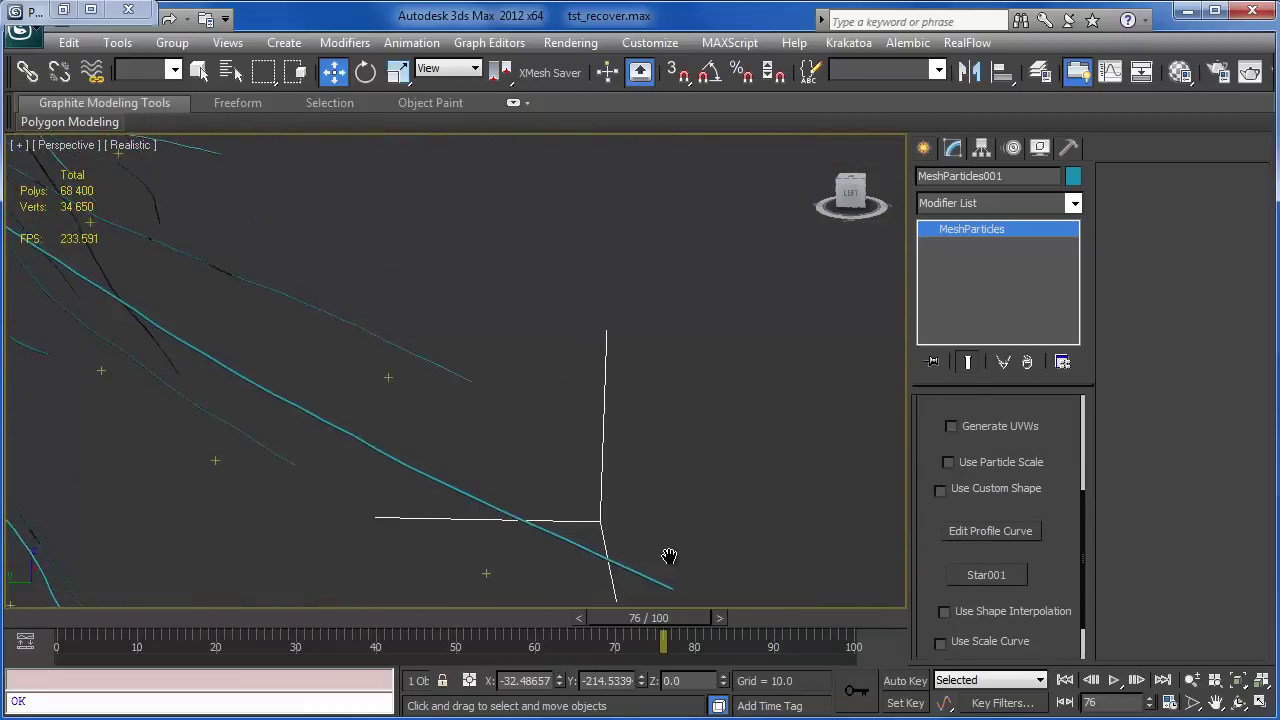
scroll(588, 487, down, 3)
mouse_move(588, 487)
middle_down()
mouse_move(654, 571)
mouse_move(469, 431)
mouse_move(634, 534)
mouse_move(777, 468)
middle_up()
drag(1038, 568, 1048, 389)
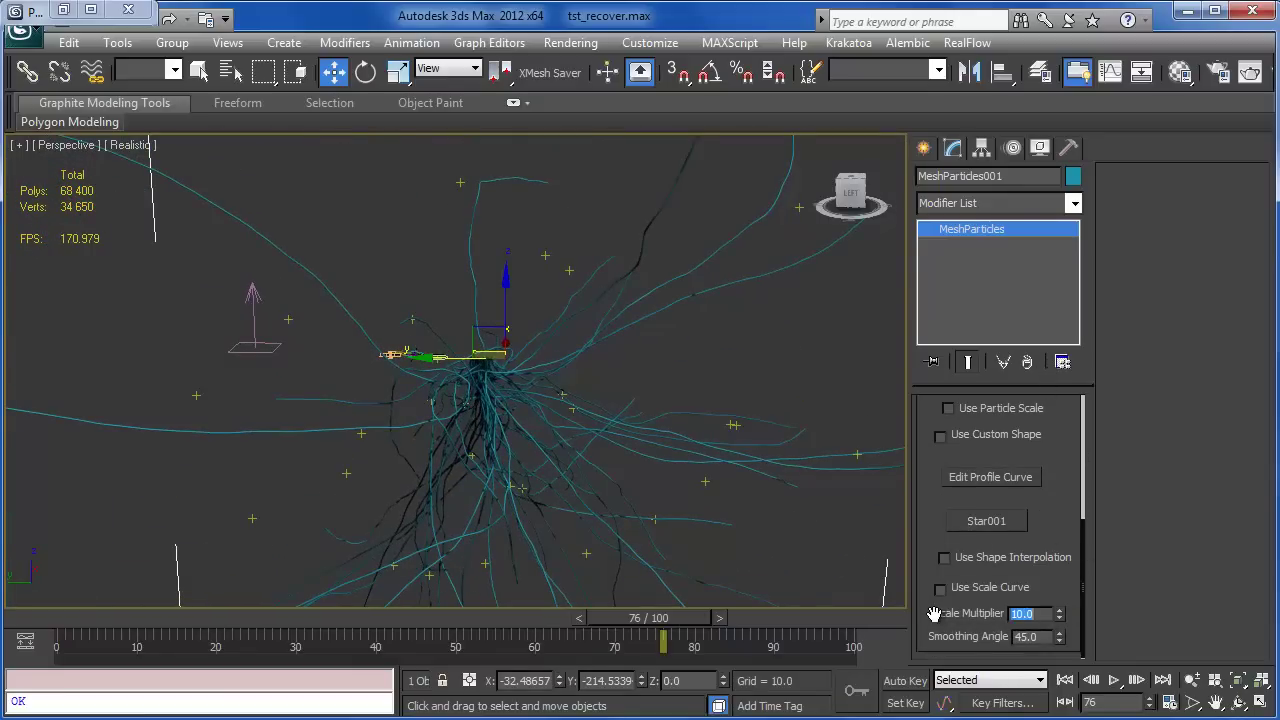
key(Return)
Raise the Scale Multiplier to 50.0 and orbit around the fat tube-like strands
mouse_move(620, 490)
middle_down()
mouse_move(918, 462)
mouse_move(783, 490)
middle_up()
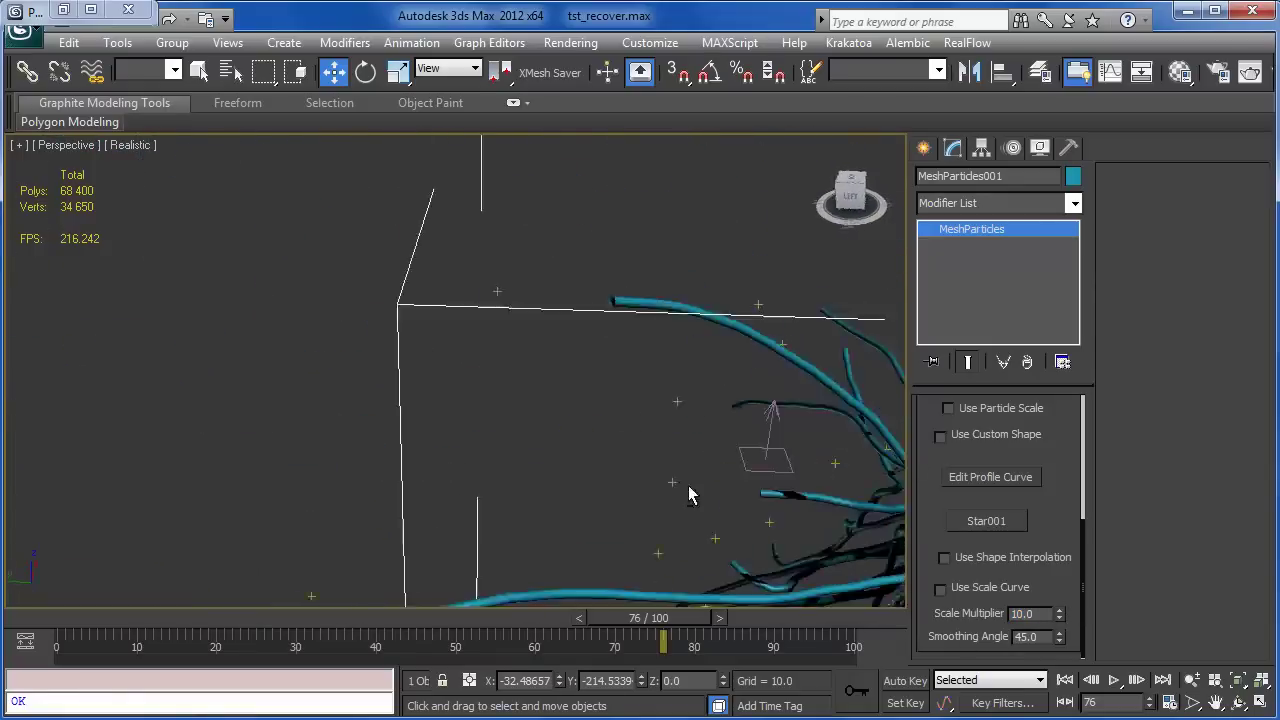
alt+middle_drag(669, 462, 668, 462)
text(5)
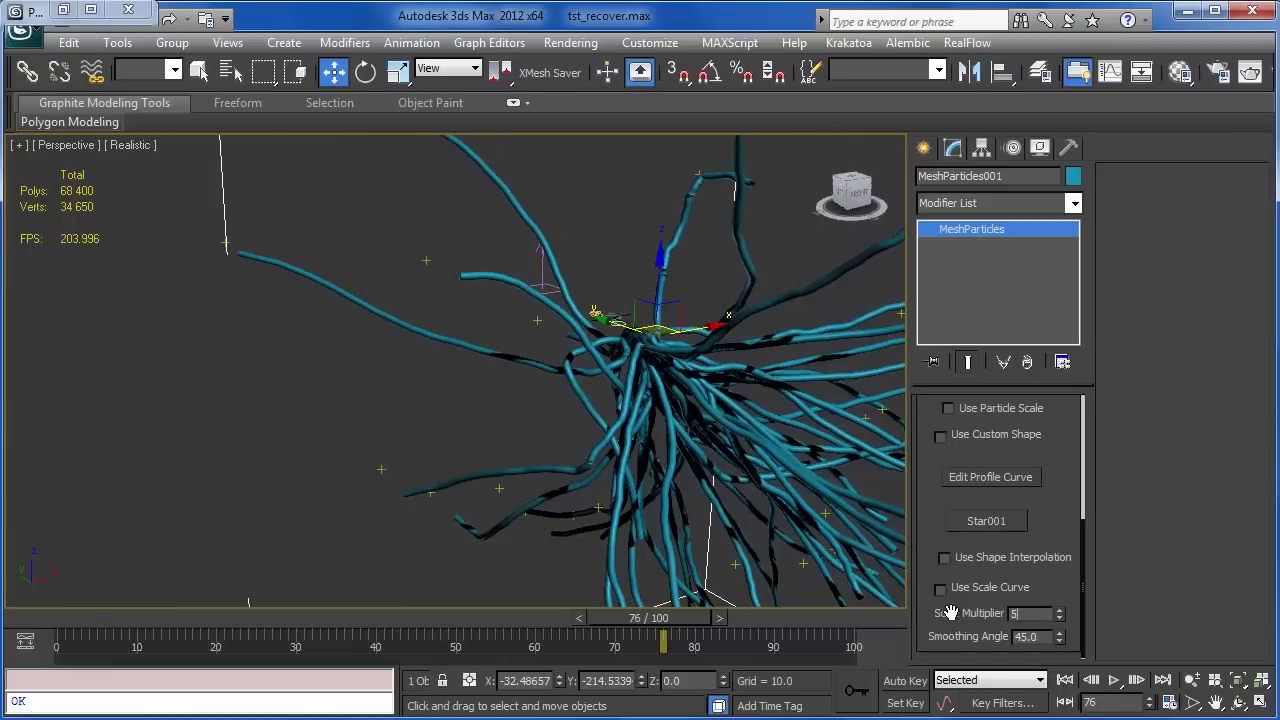
text(0)
key(Return)
mouse_move(646, 447)
alt+middle_down()
mouse_move(725, 459)
mouse_move(791, 335)
mouse_move(833, 479)
alt+middle_up()
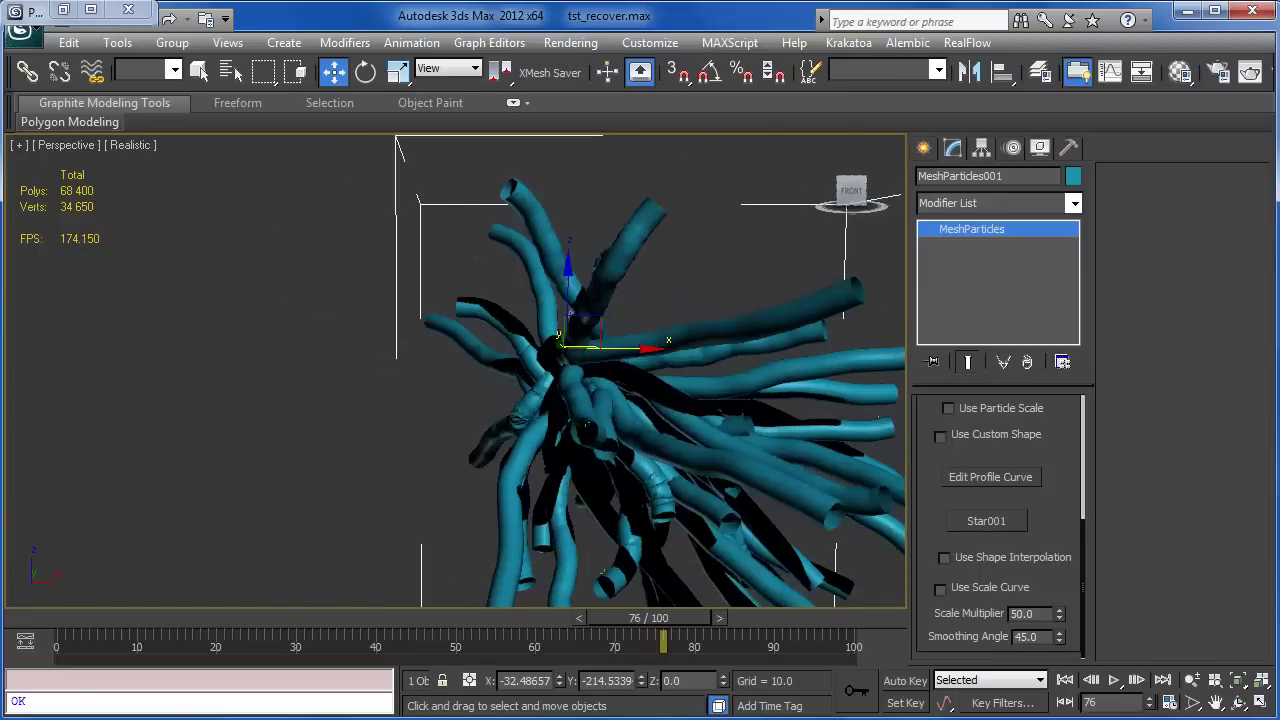
Replace Star001 with Line001 as the custom strand profile and enable Use Custom Shape at frame 18
scroll(1000, 520, up, 5)
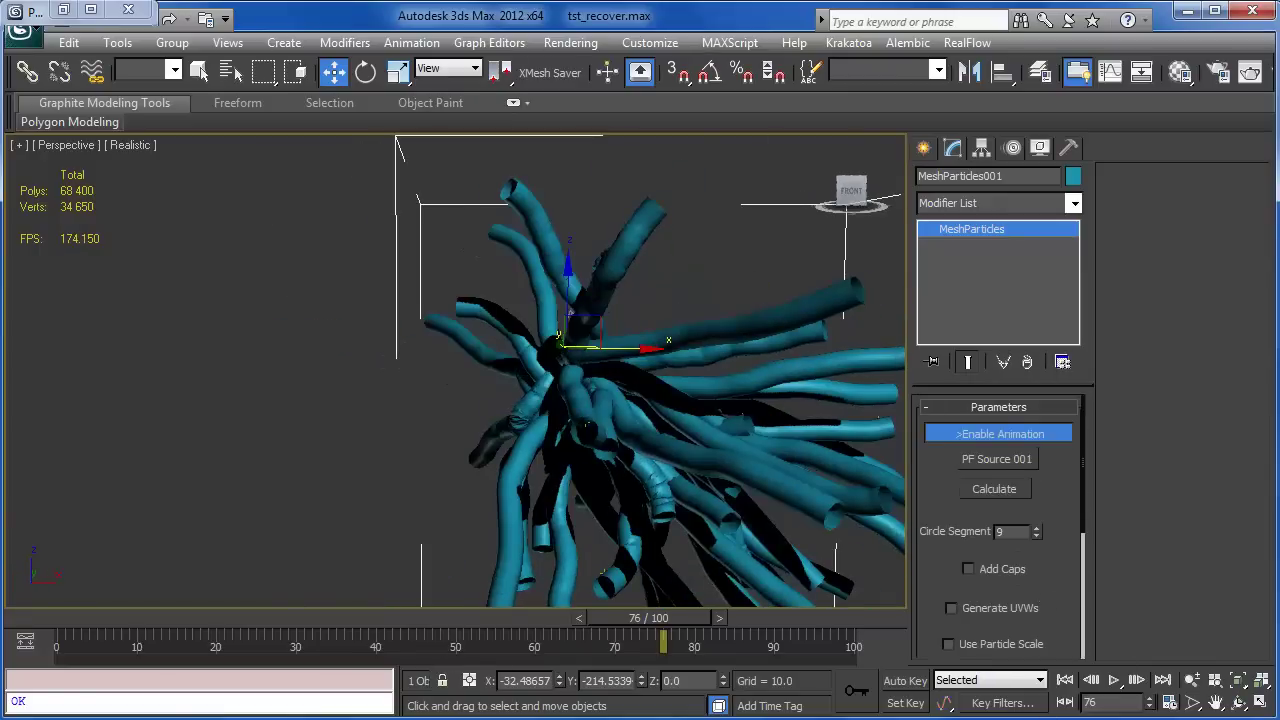
scroll(994, 494, down, 2)
scroll(994, 528, down, 2)
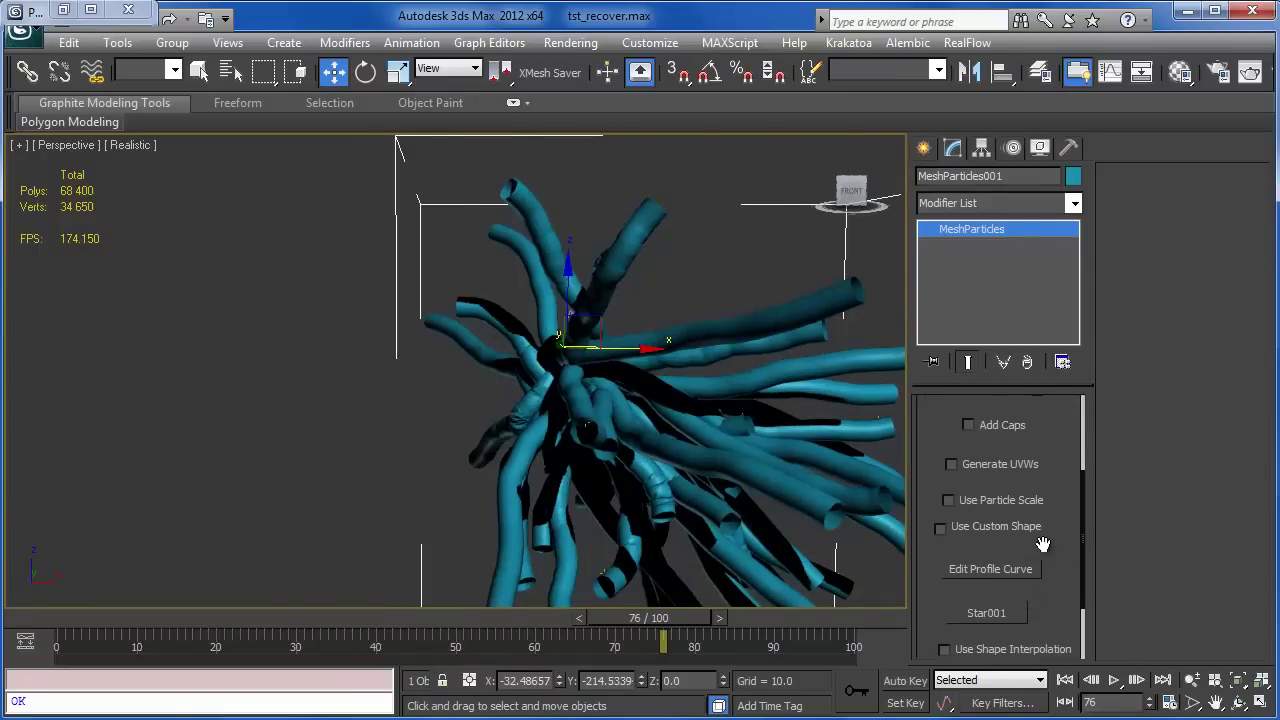
scroll(1035, 585, up, 1)
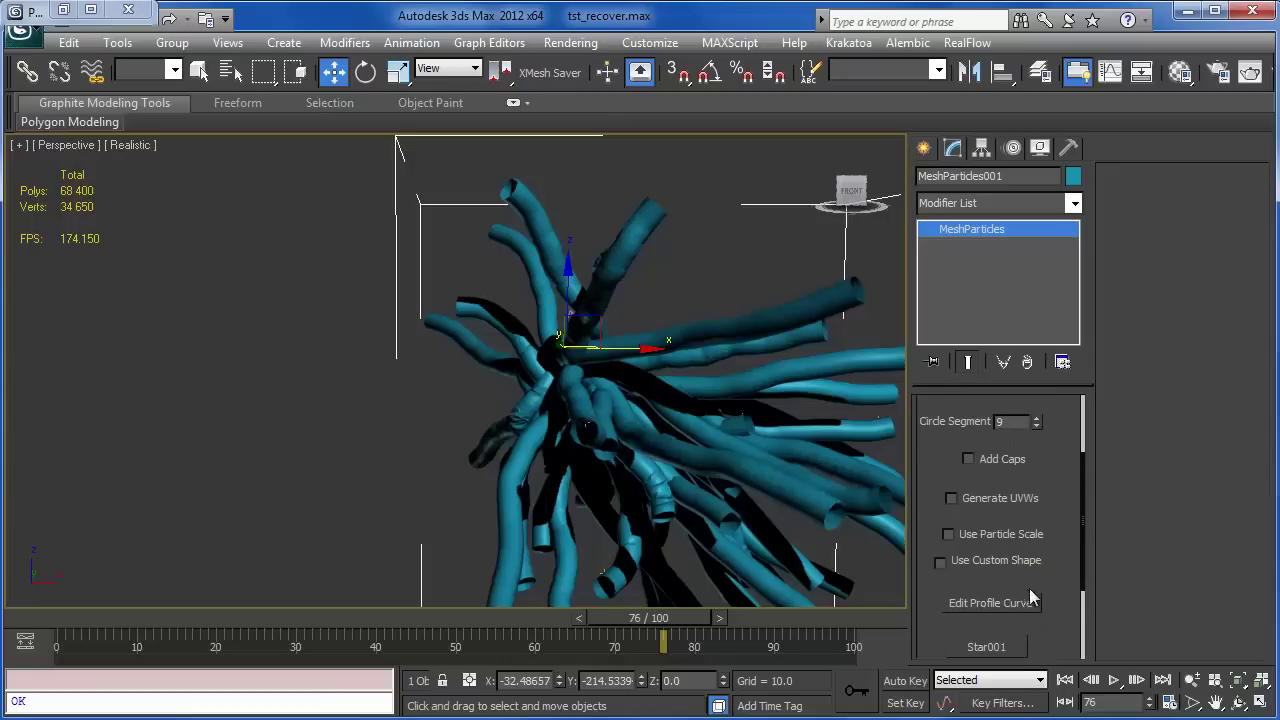
click(981, 646)
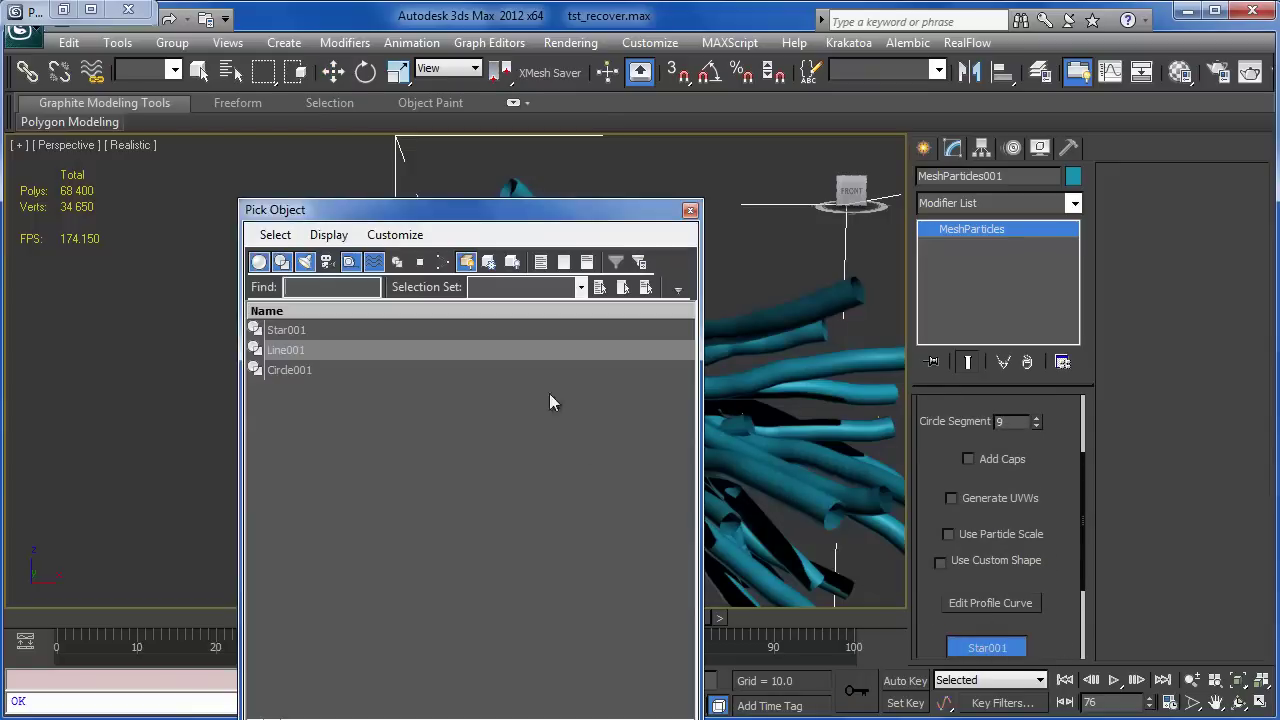
double_click(301, 352)
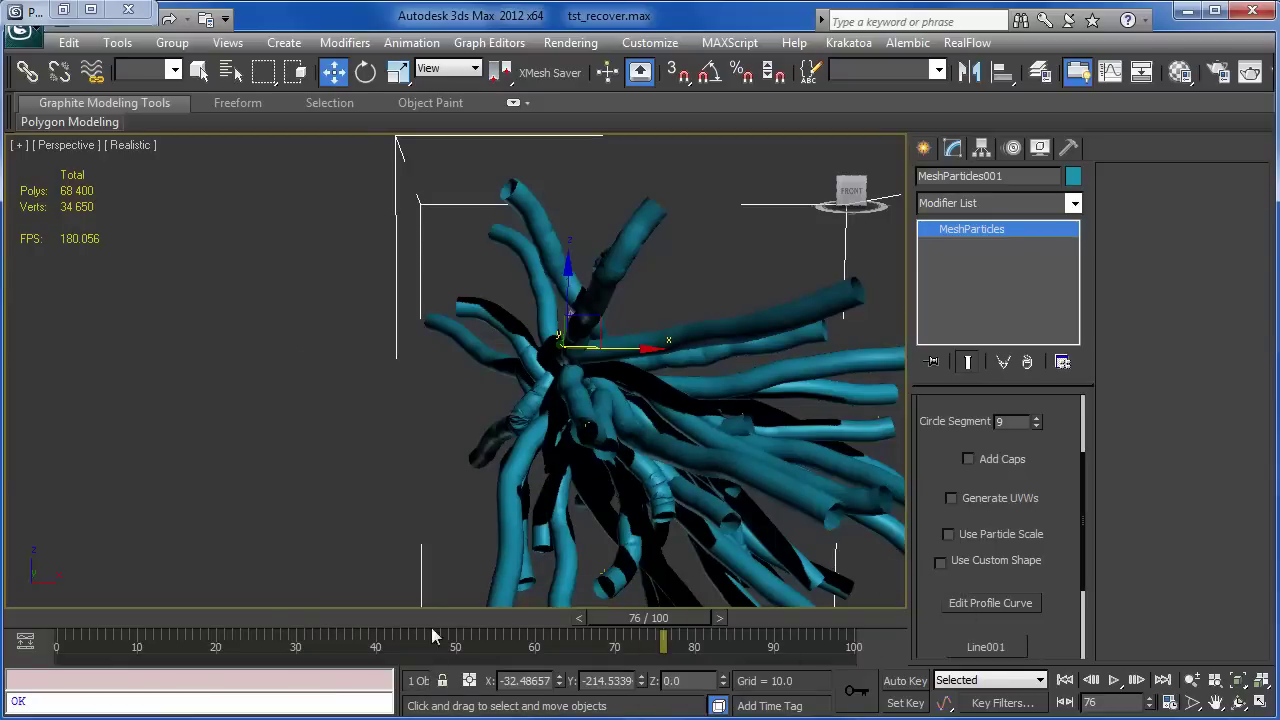
drag(431, 622, 240, 616)
click(958, 563)
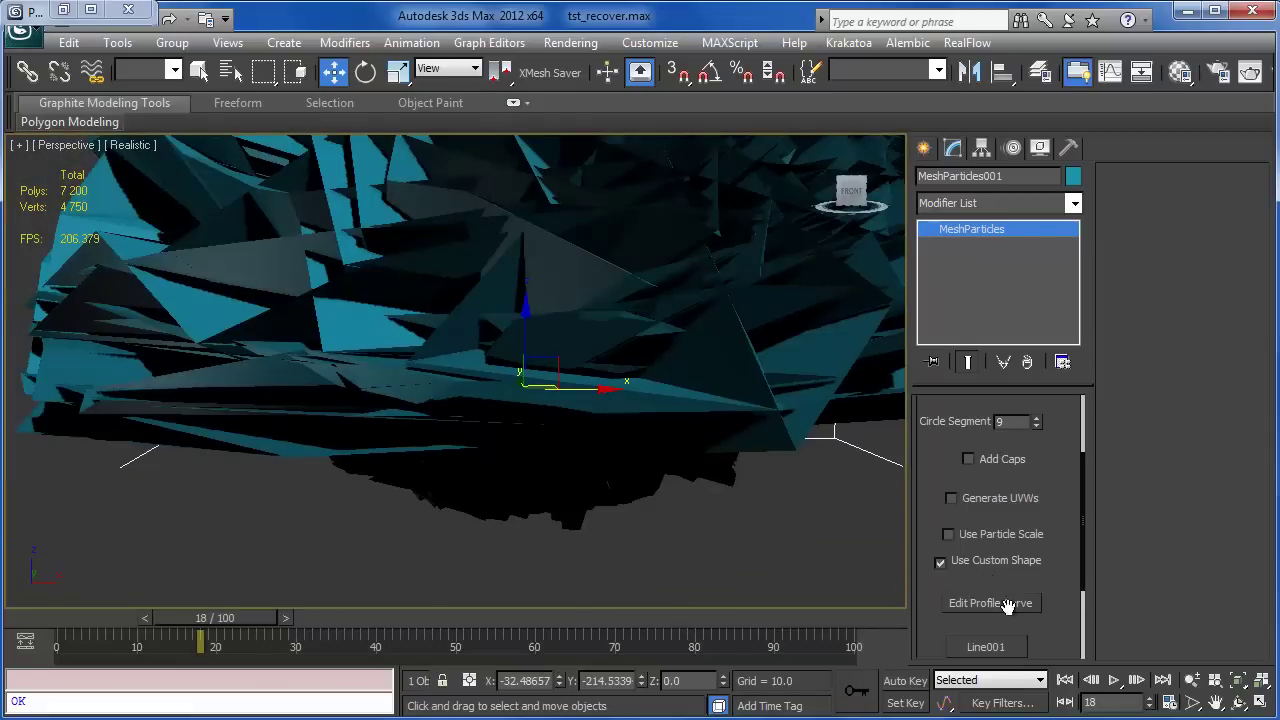
Set the Scale Multiplier to 0.1 and zoom in on the thin ribbon strips
drag(1075, 616, 1067, 580)
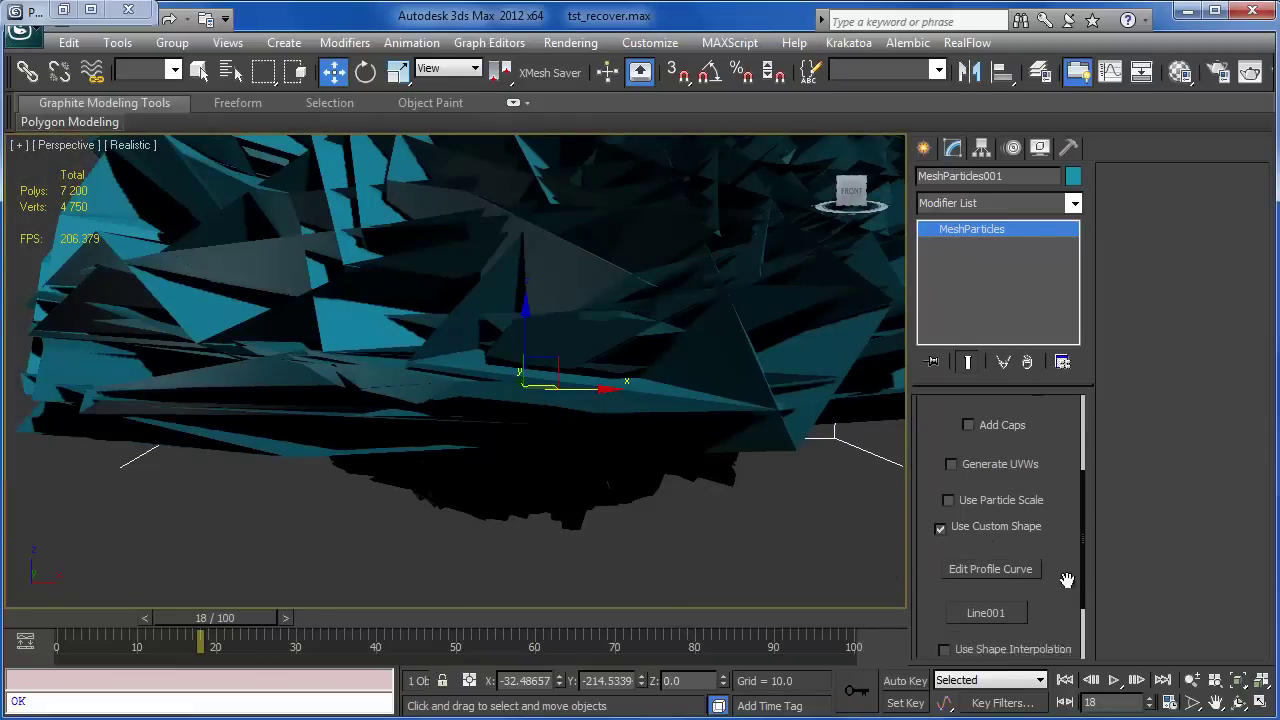
scroll(1033, 588, down, 3)
double_click(1035, 614)
text(0.1)
key(Return)
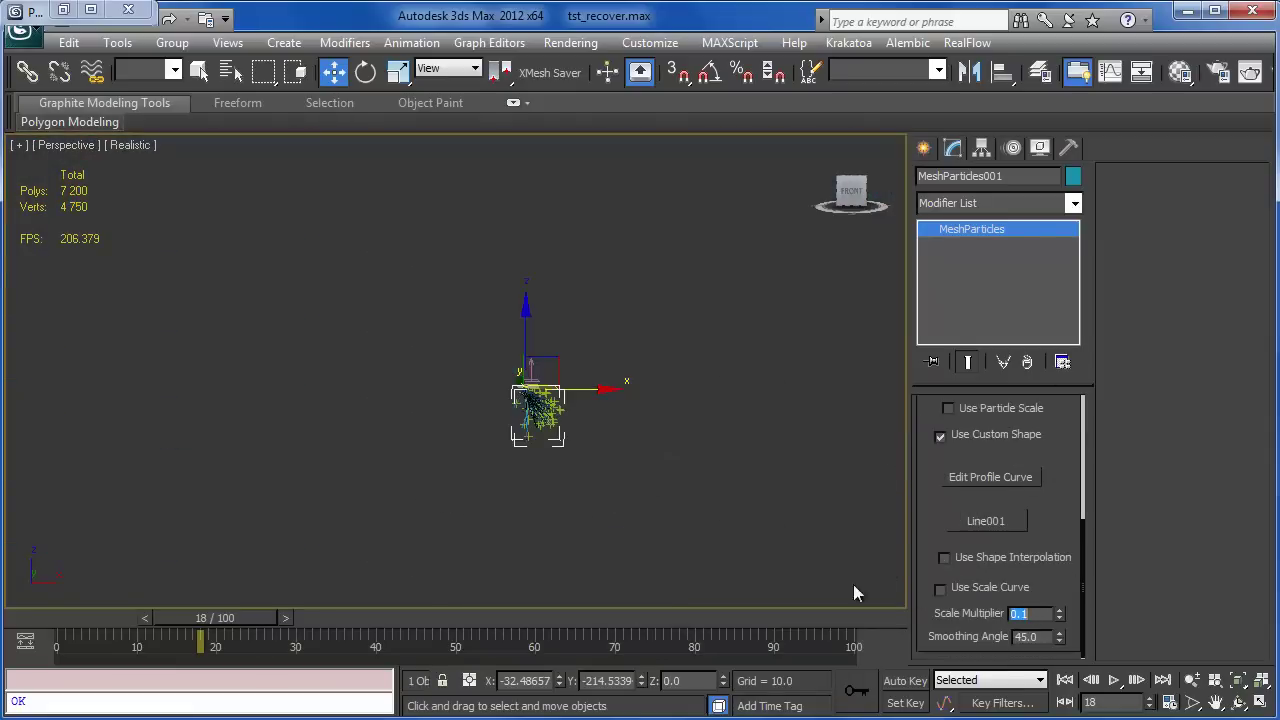
mouse_move(640, 462)
middle_down()
mouse_move(535, 452)
mouse_move(569, 470)
mouse_move(480, 449)
mouse_move(460, 423)
mouse_move(491, 429)
mouse_move(491, 372)
mouse_move(399, 383)
mouse_move(428, 397)
mouse_move(520, 395)
middle_up()
scroll(535, 452, up, 3)
scroll(567, 449, up, 3)
scroll(553, 452, up, 2)
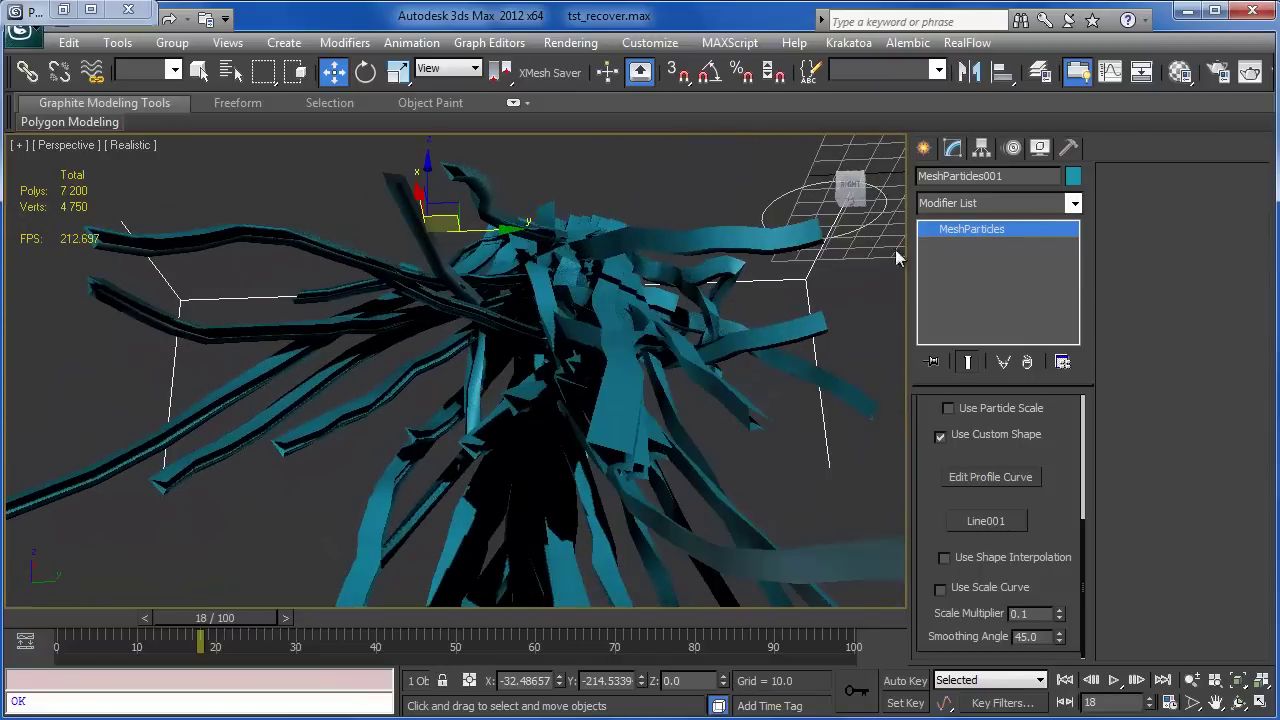
Add a Shell modifier to the ribbon mesh from the Modifier List
click(972, 206)
key(s)
key(h)
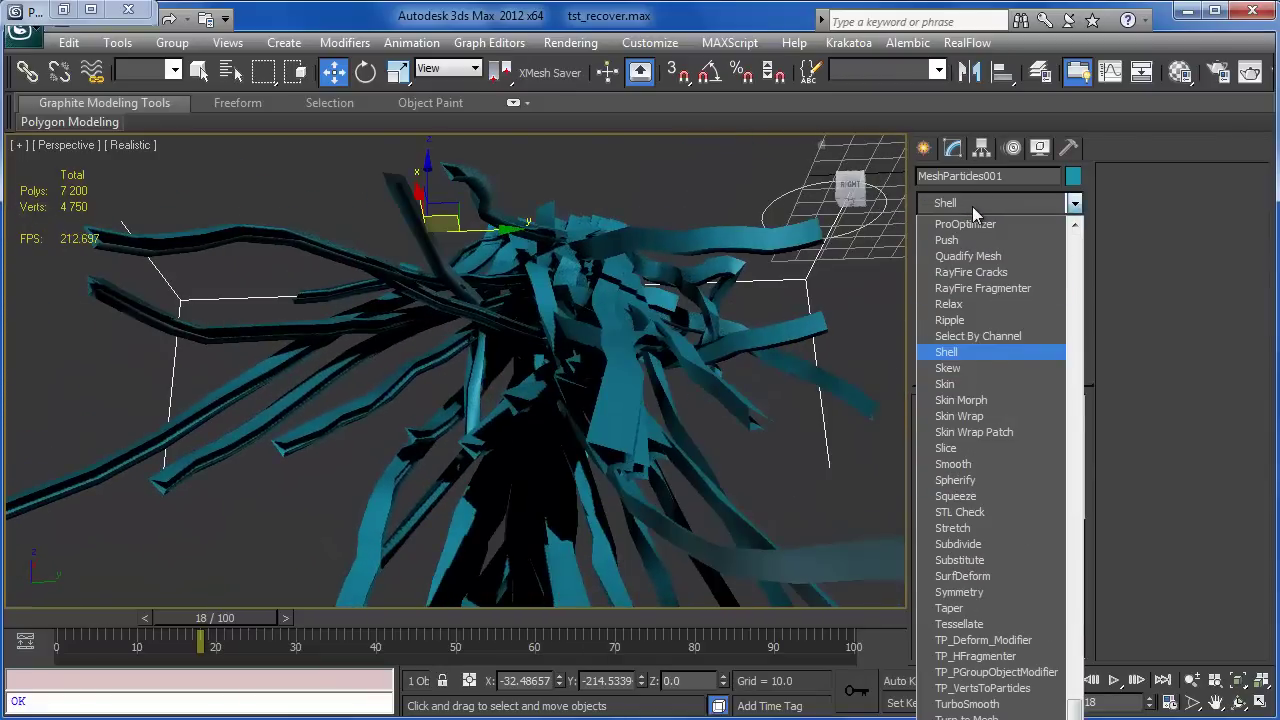